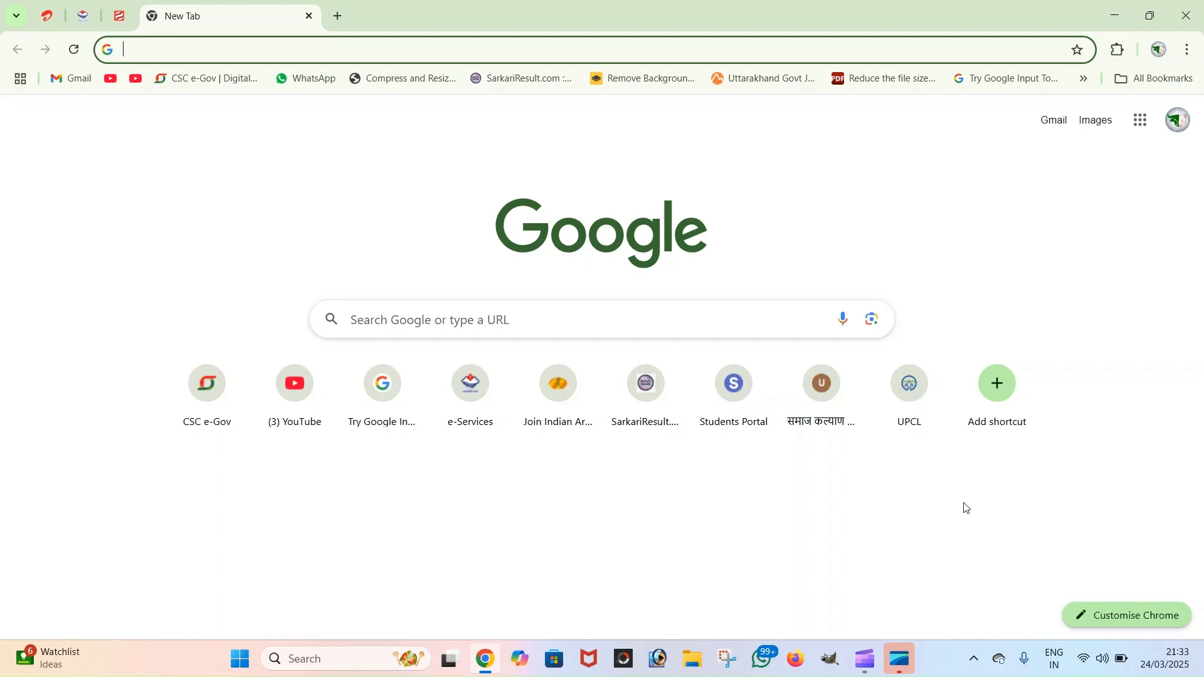
Open the UCC Uttarakhand citizen dashboard at ucc.uk.gov.in/portal/citizen/dashboard and dismiss the translation offer
type("uk")
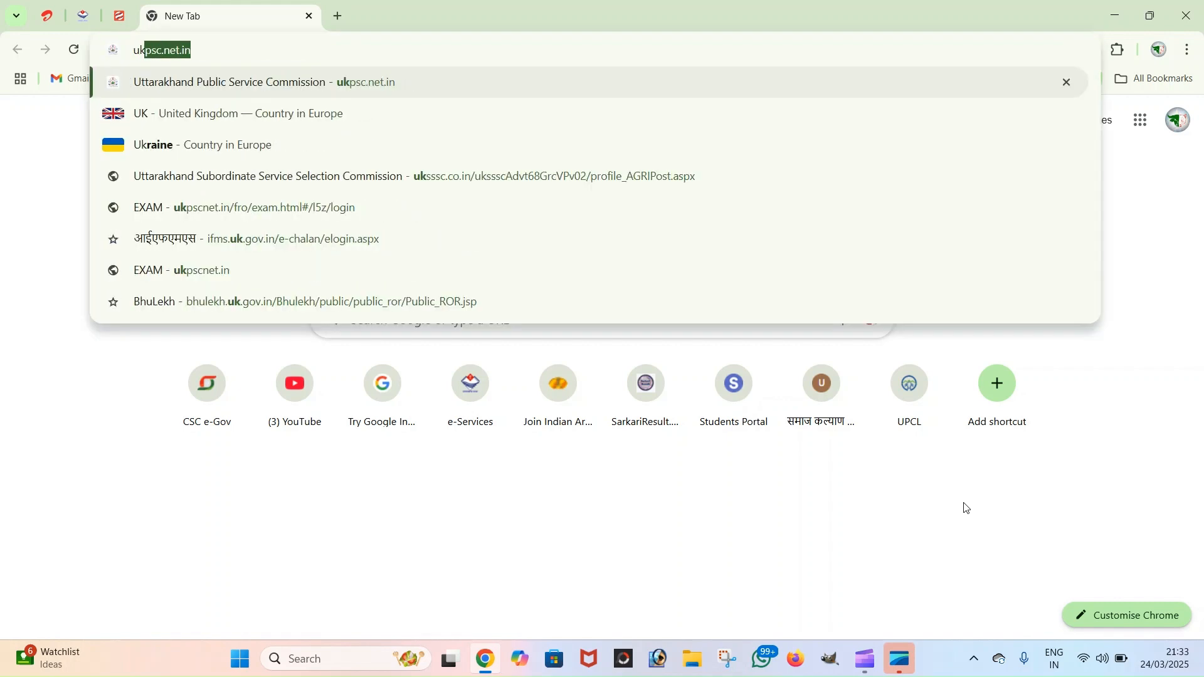
key("BackSpace")
key("BackSpace")
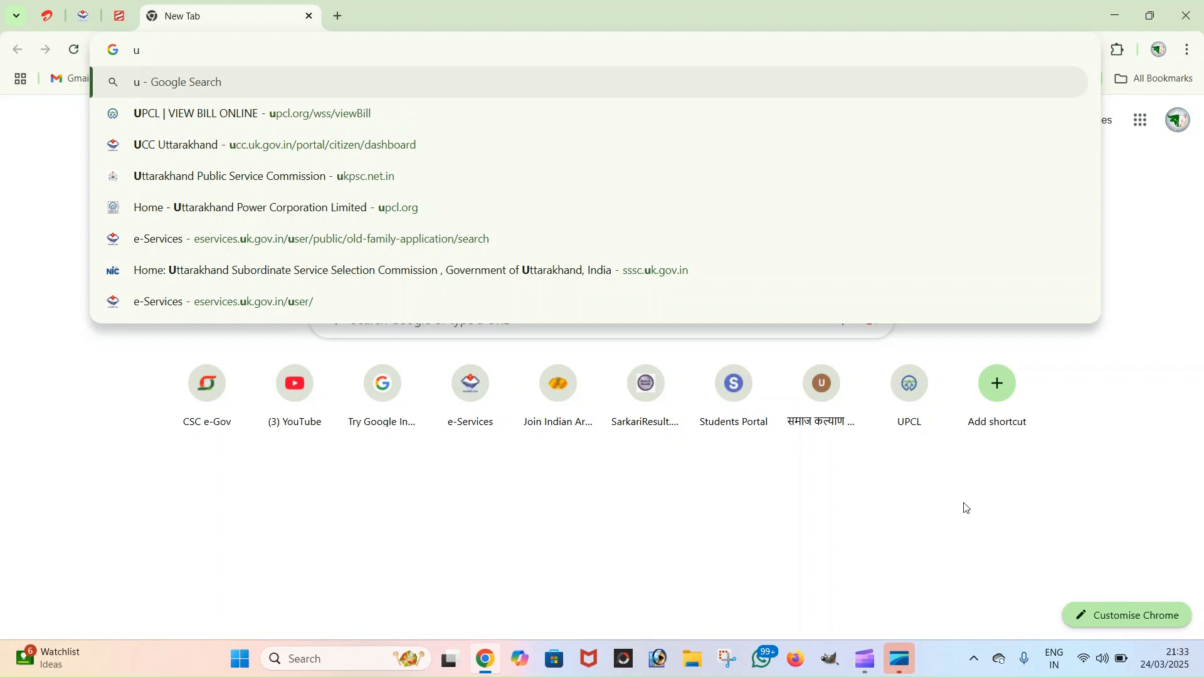
type("cc")
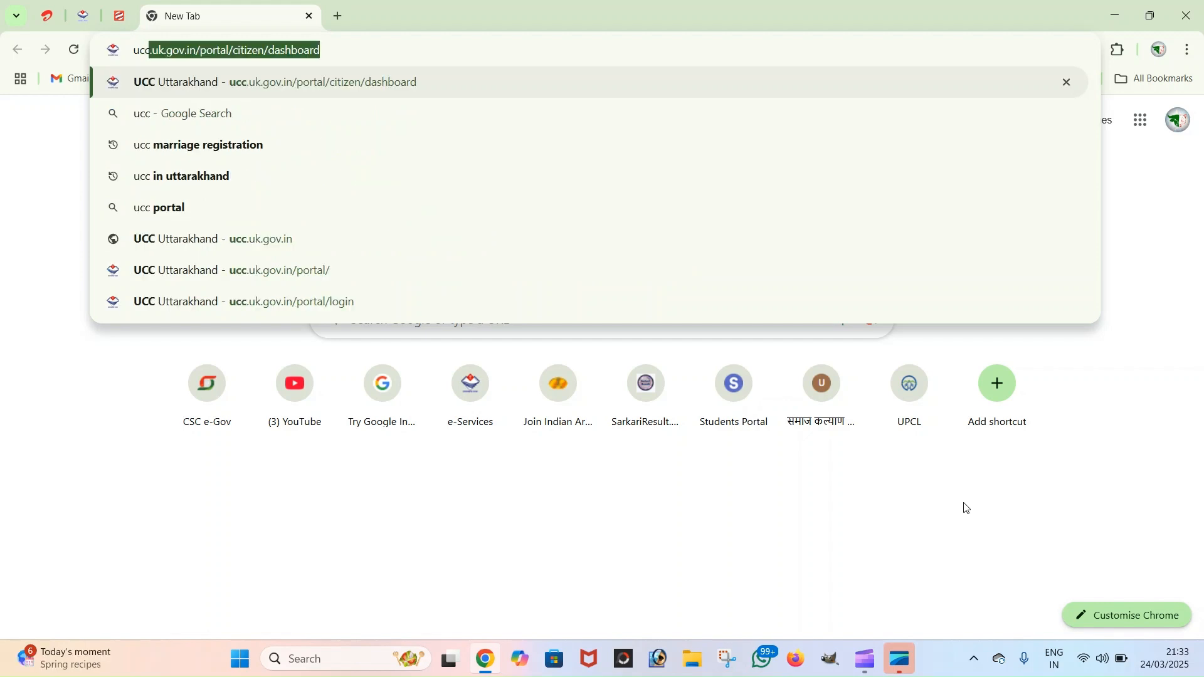
key("Return")
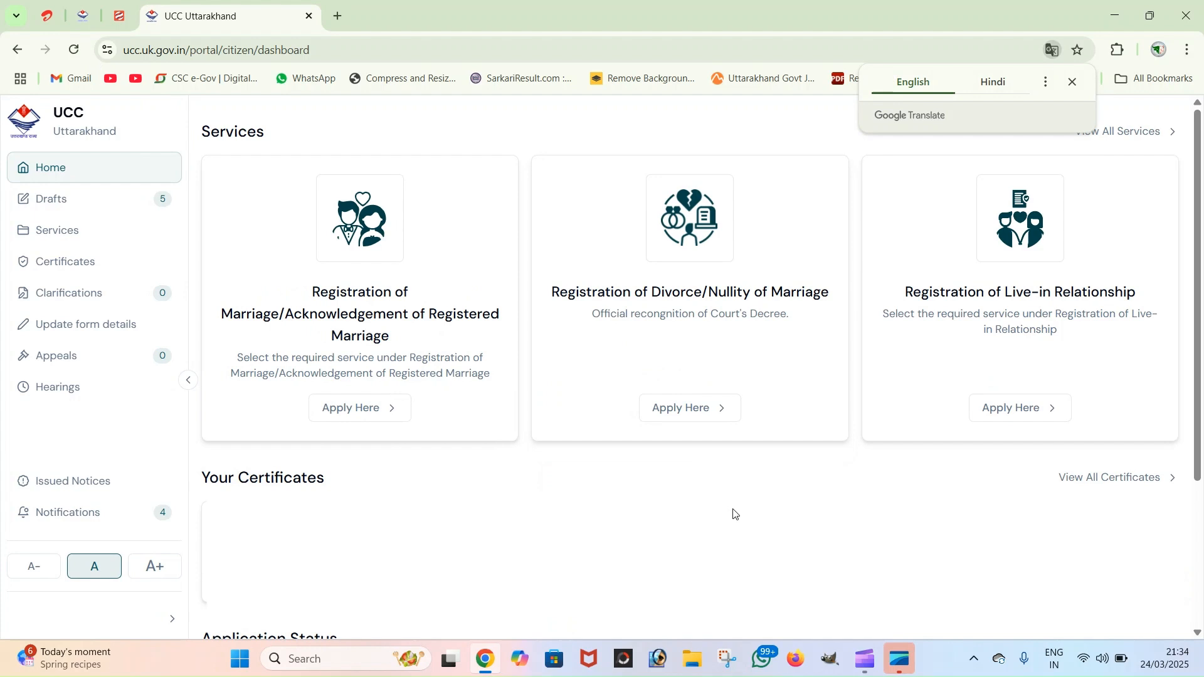
left_click(1073, 82)
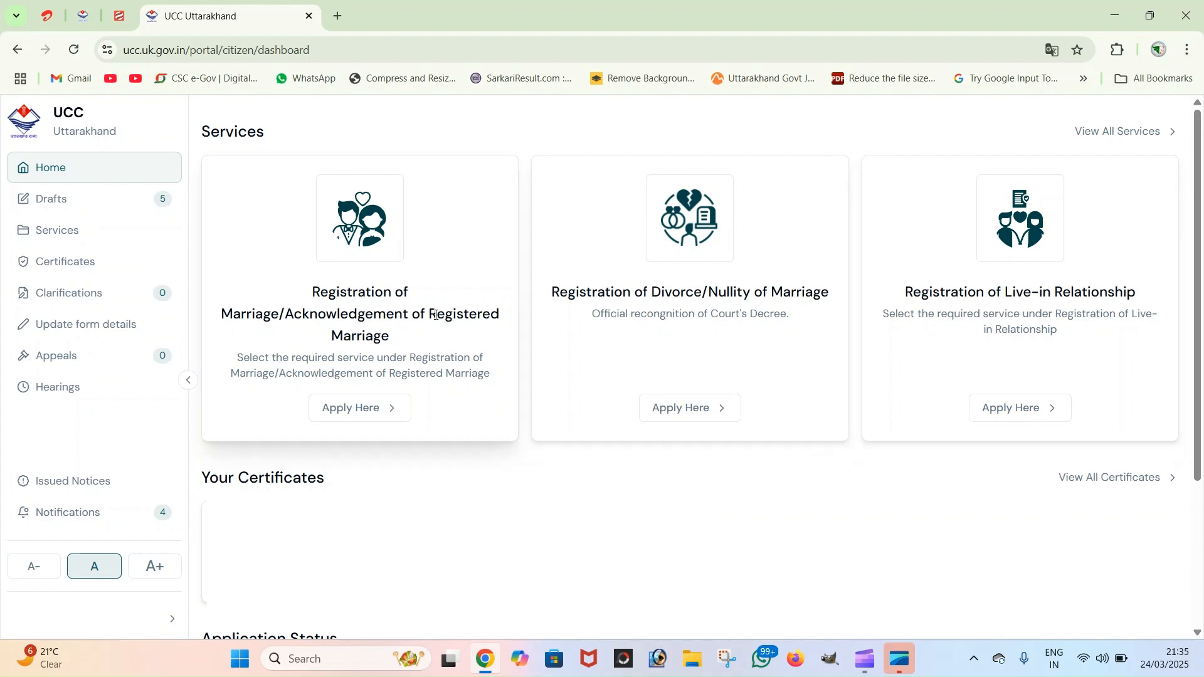
Start a new Registration of Marriage application using the Standard Service type
left_click(369, 411)
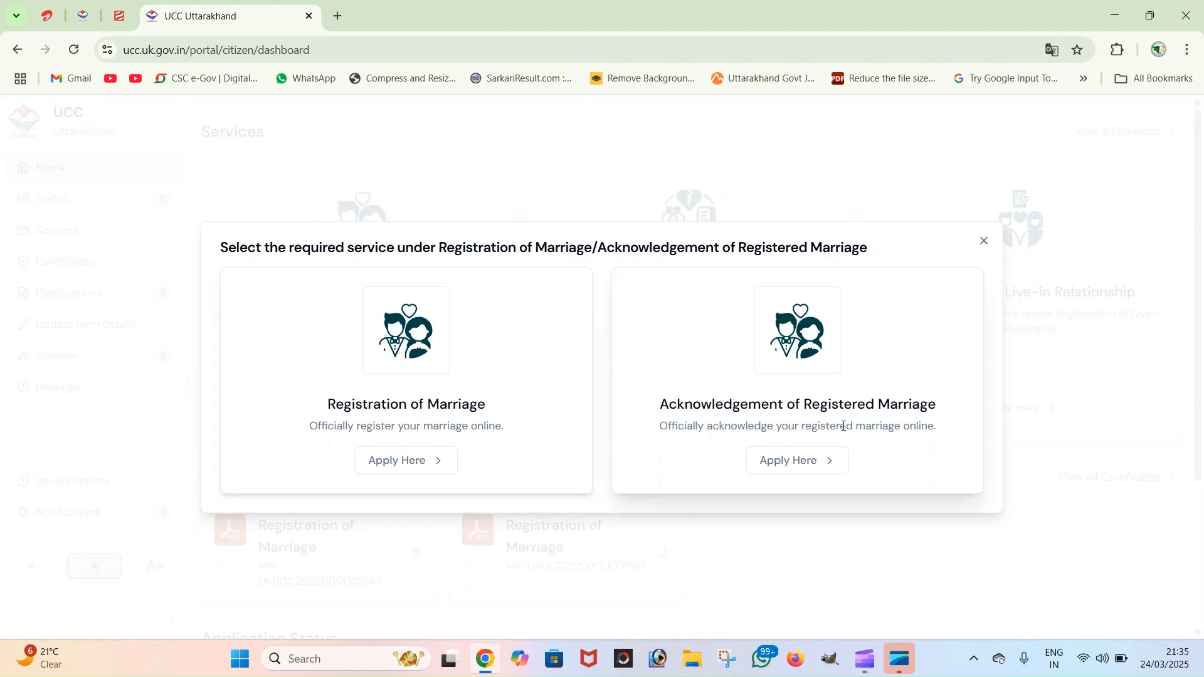
left_click(425, 462)
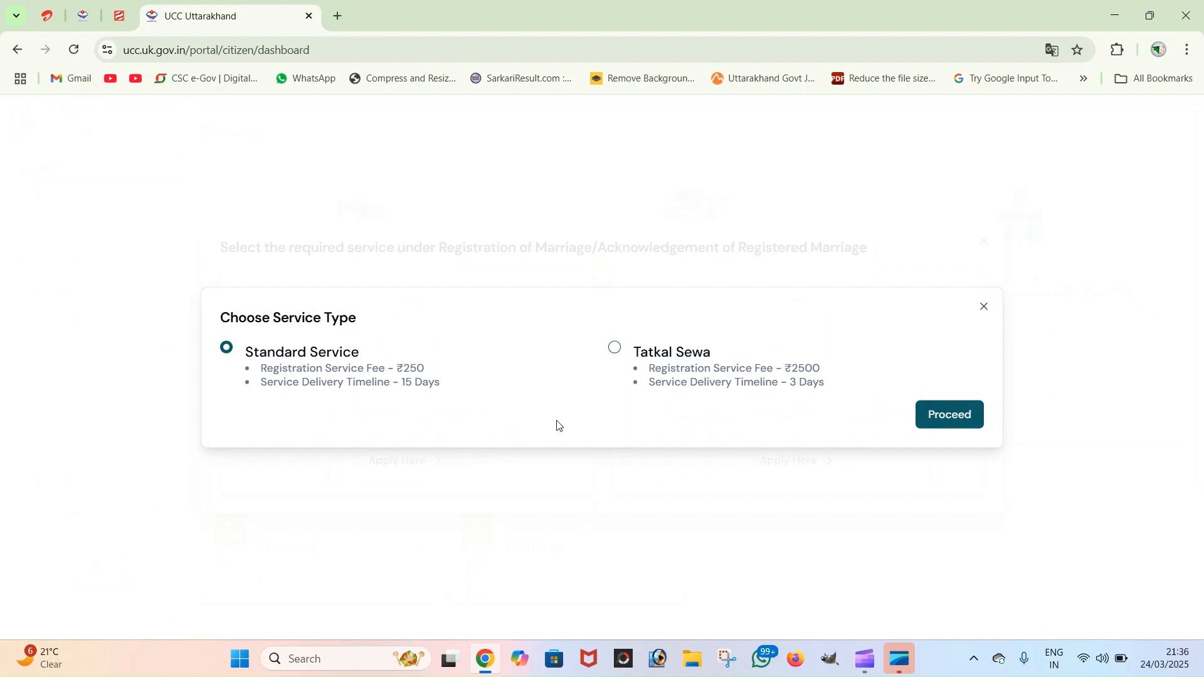
left_click(943, 429)
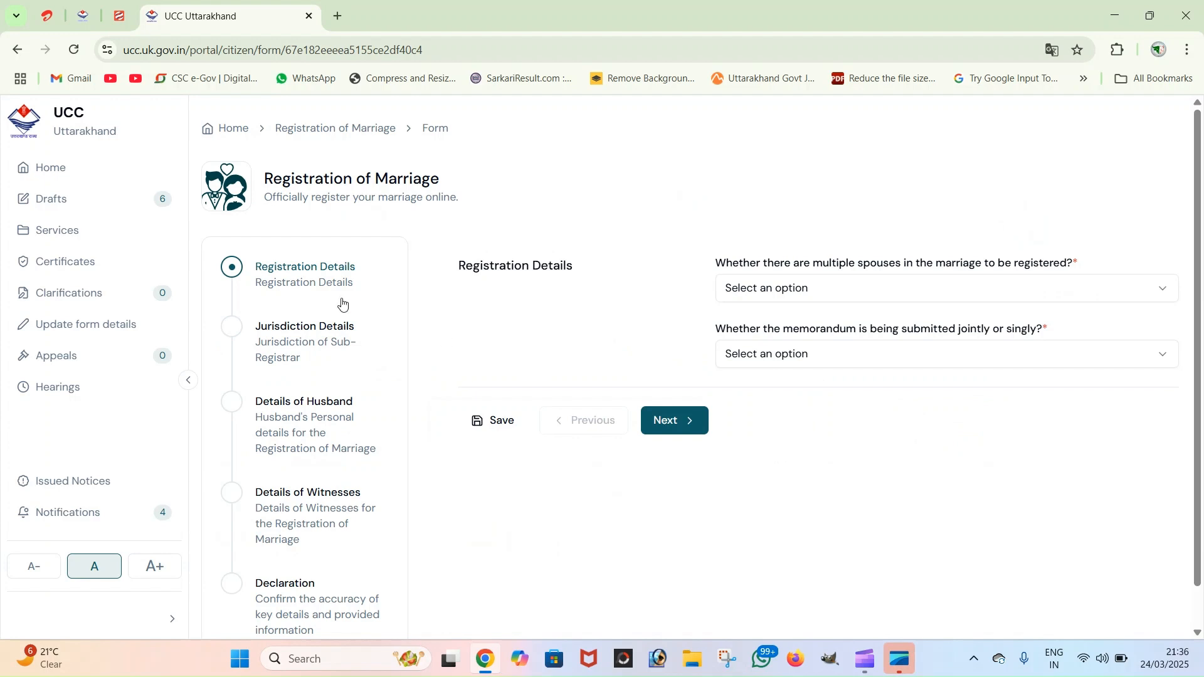
Answer No to multiple spouses in the marriage and set the memorandum as submitted Jointly
scroll(258, 281, "down", 1)
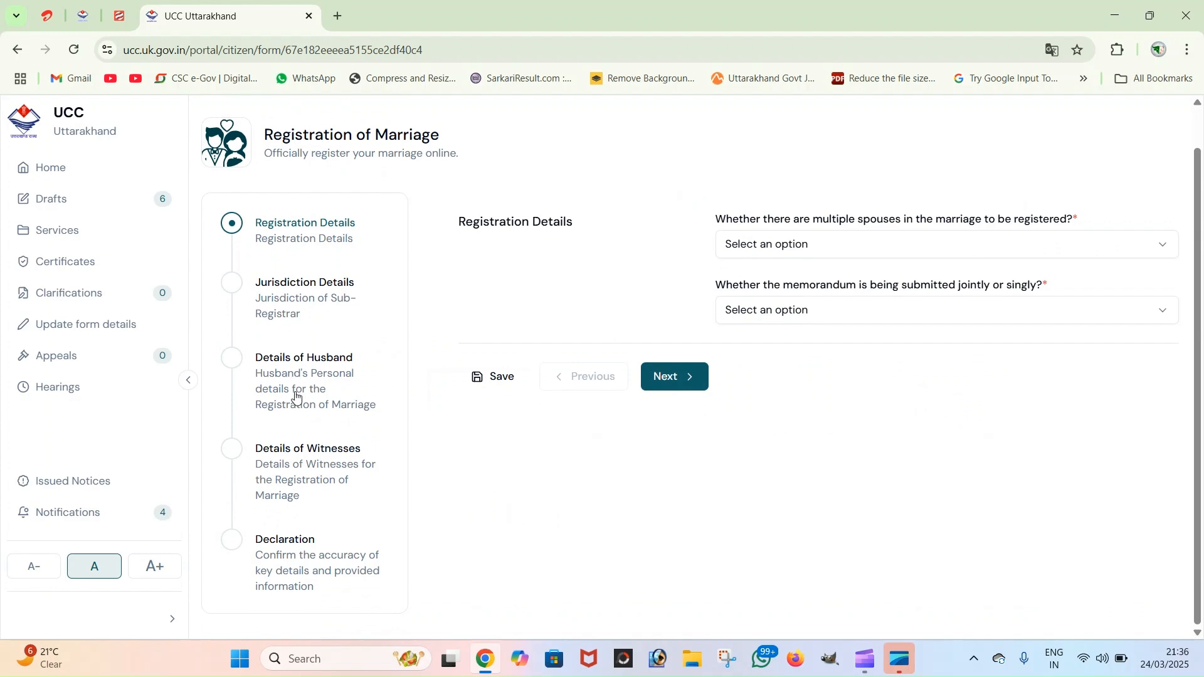
scroll(296, 390, "up", 1)
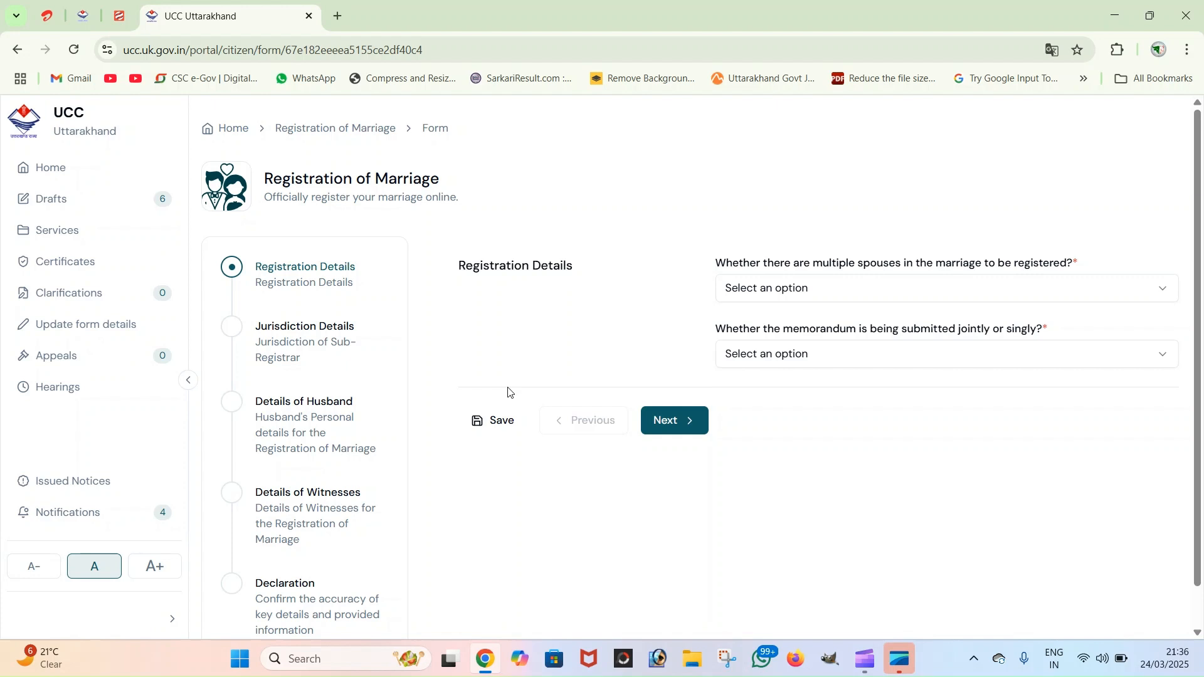
scroll(734, 469, "down", 1)
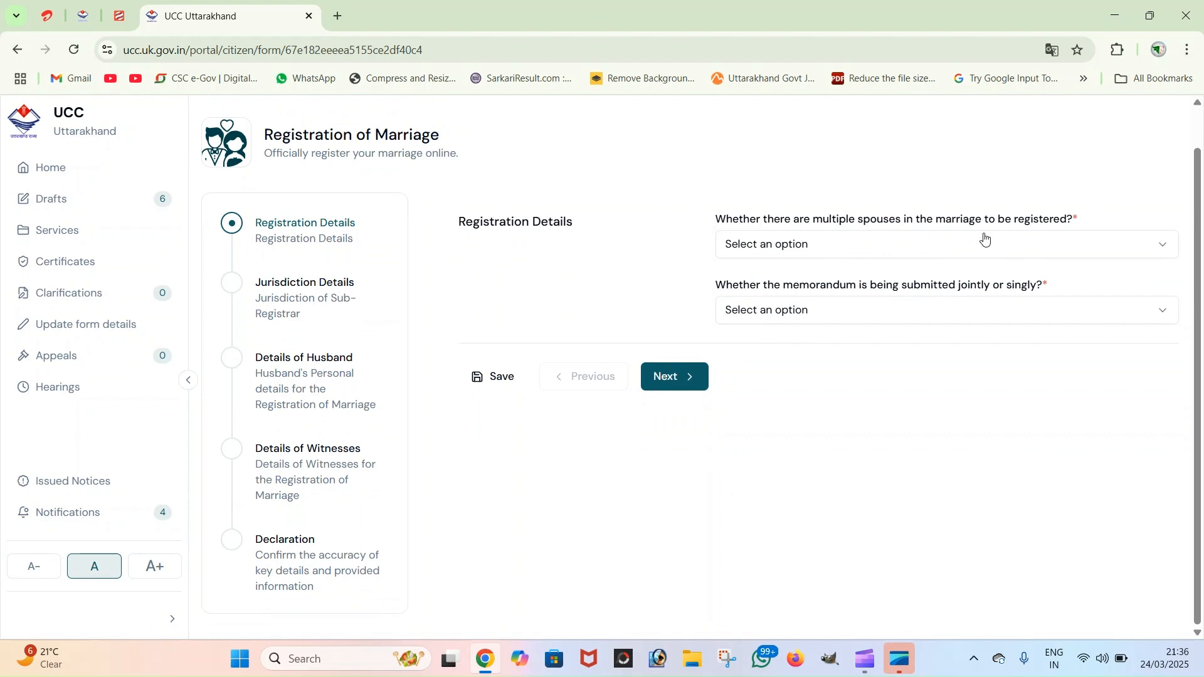
left_click(840, 243)
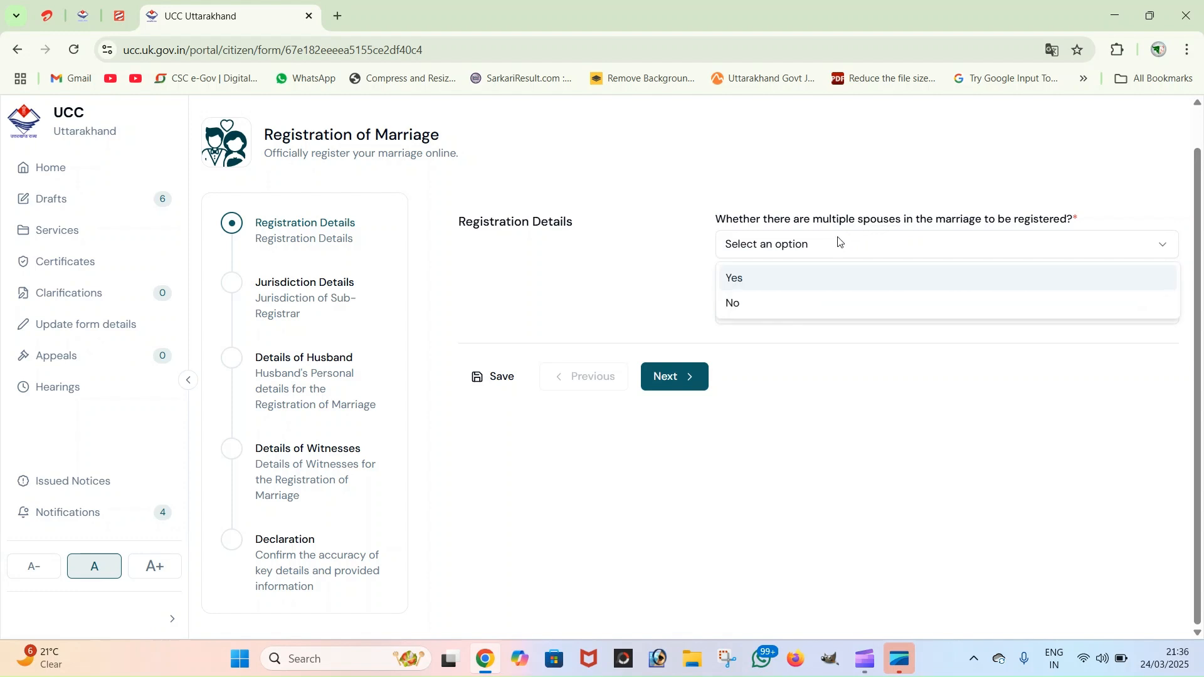
left_click(734, 306)
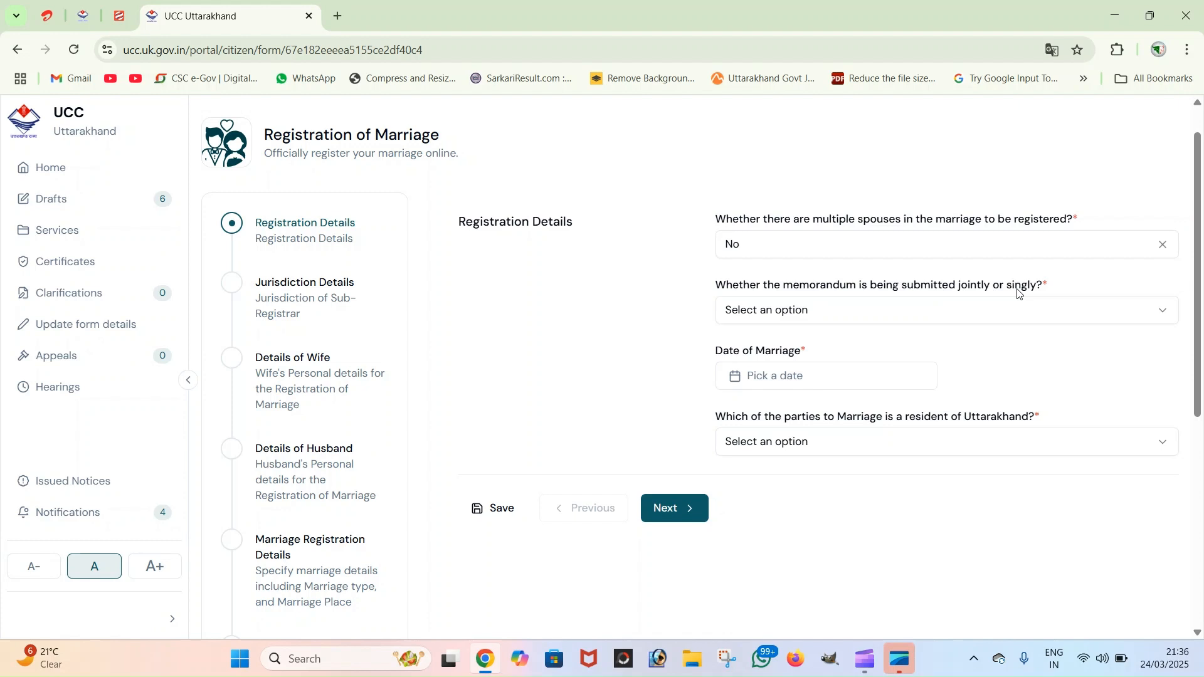
left_click(790, 308)
left_click(756, 350)
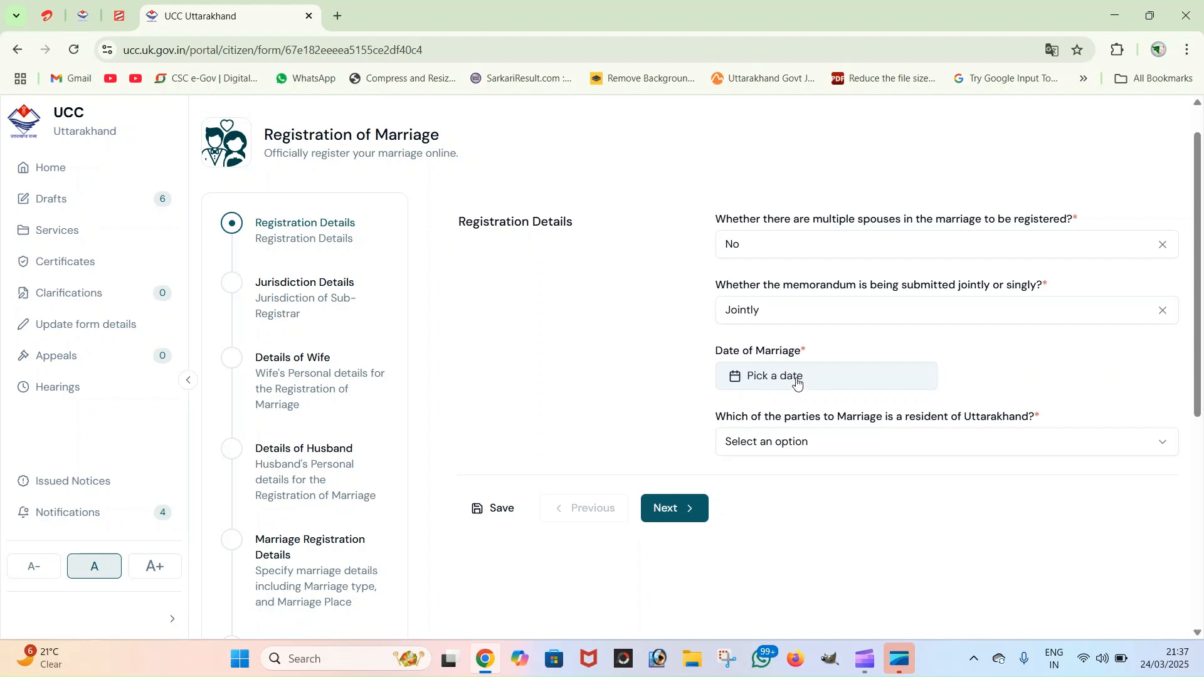
Look at the marriage date calendar without choosing a date, and select Both as the parties resident in Uttarakhand
left_click(799, 385)
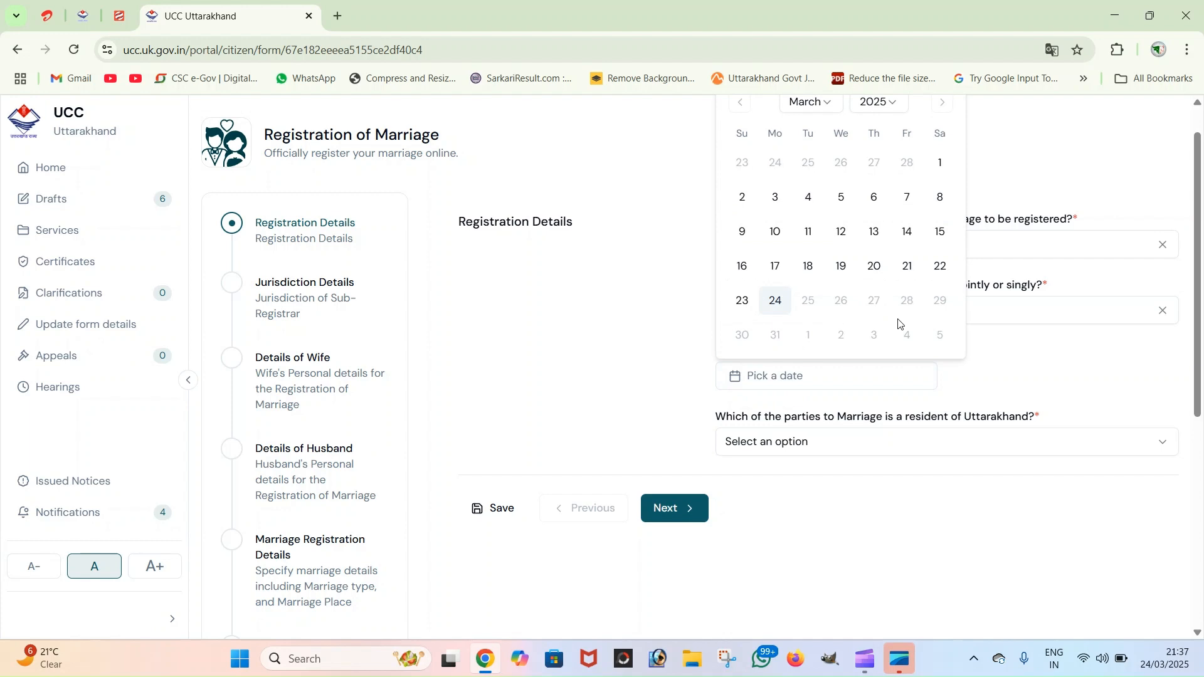
left_click(983, 369)
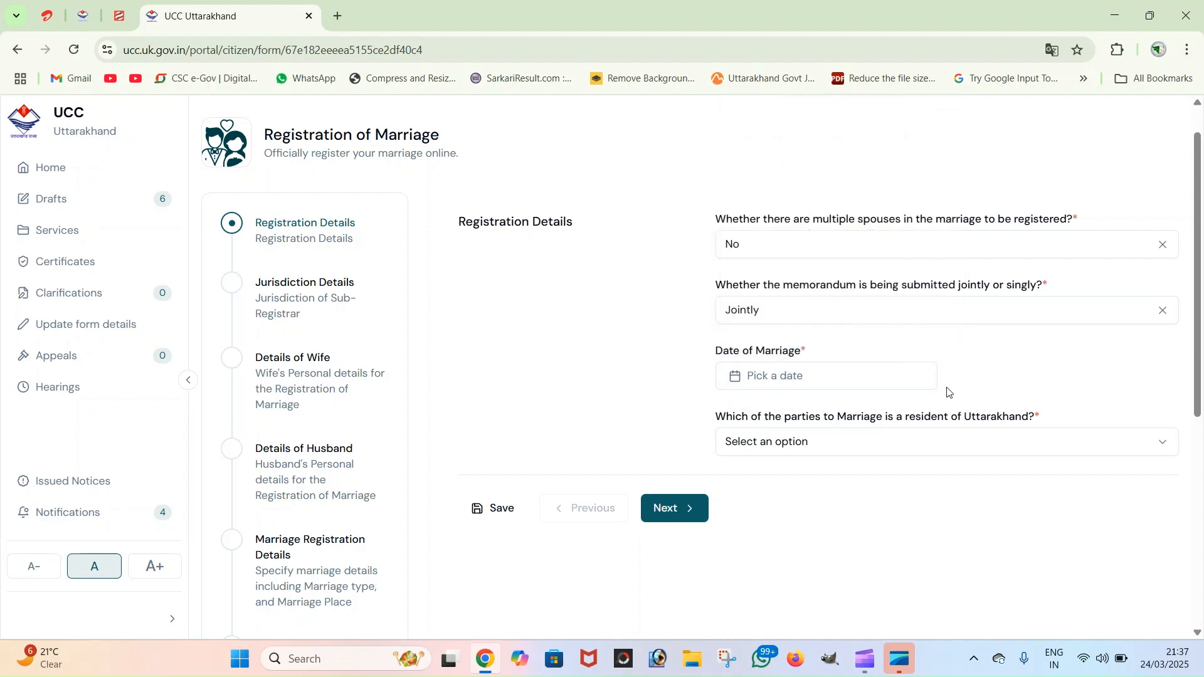
left_click(820, 442)
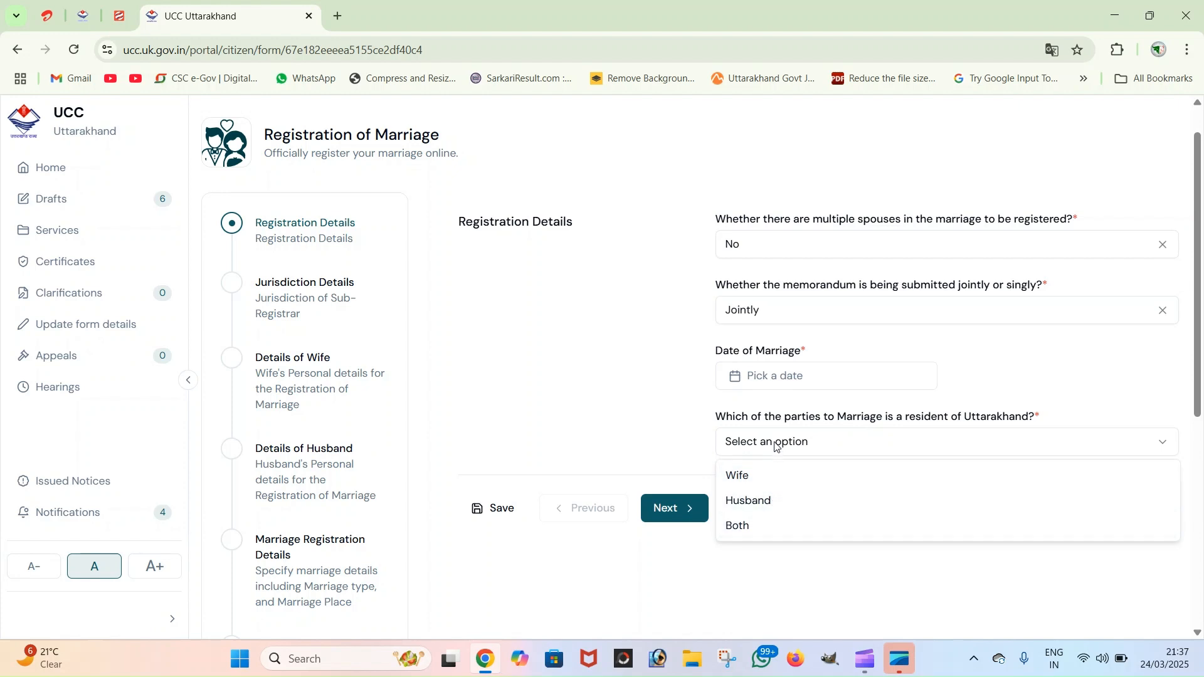
left_click(759, 530)
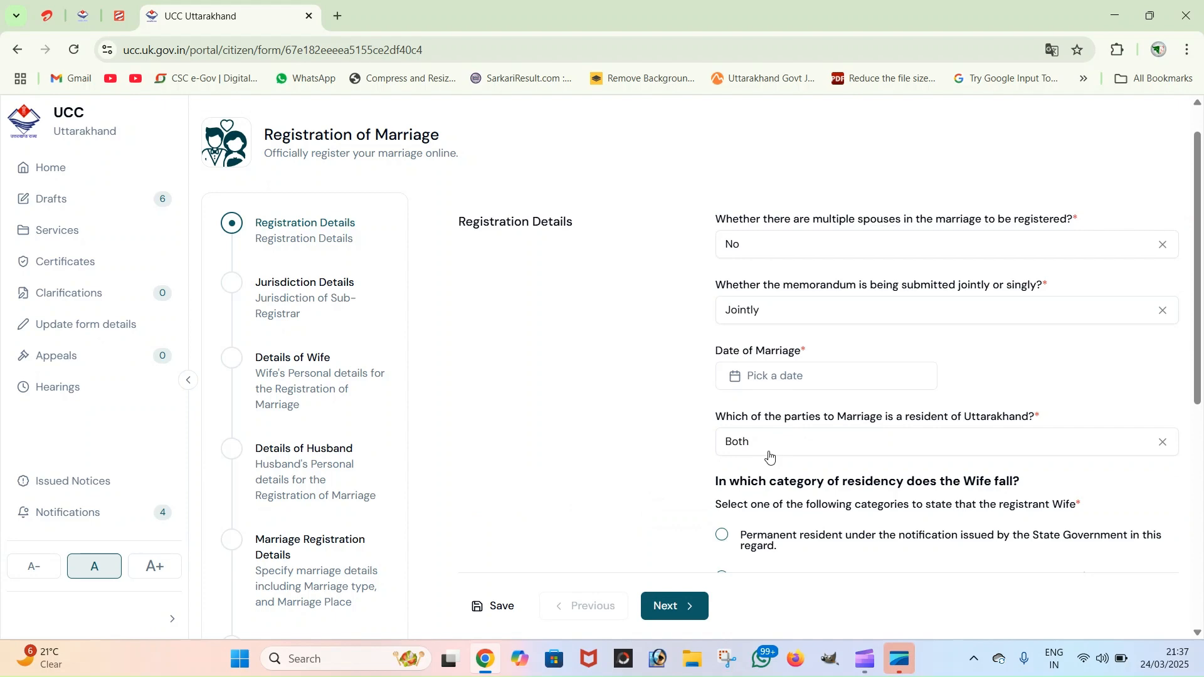
Set the wife's residency category to permanent resident under the State Government notification, with Domicile Certificate as proof of permanent residency
scroll(771, 458, "down", 5)
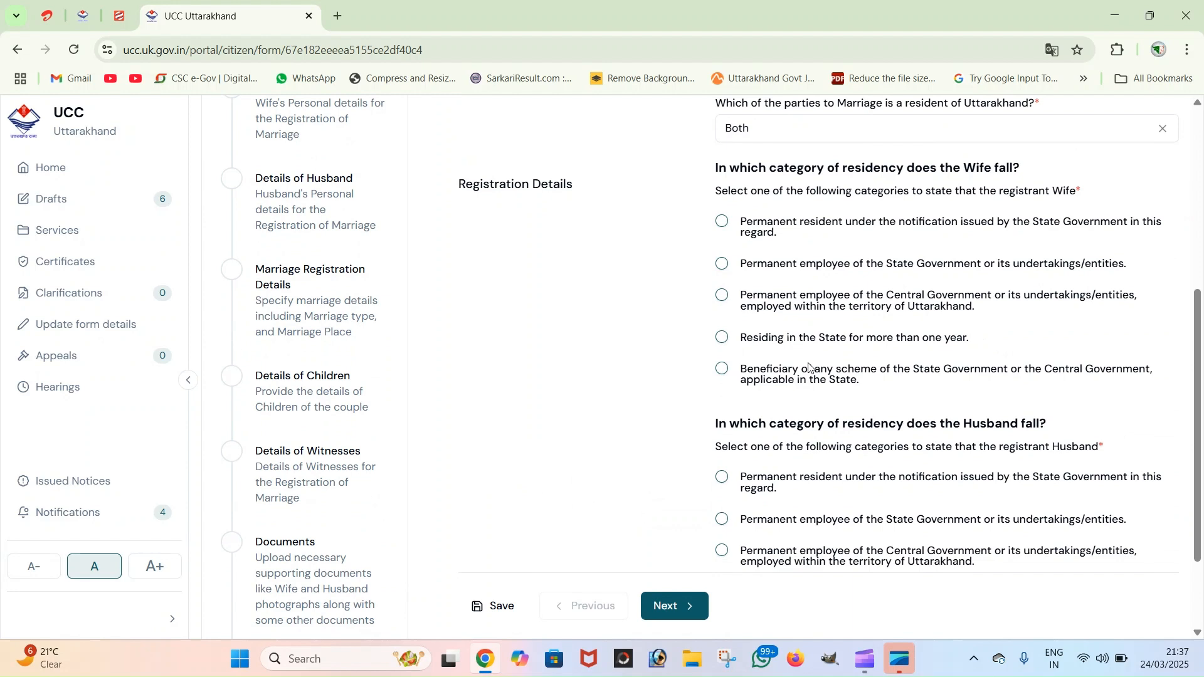
left_click(721, 224)
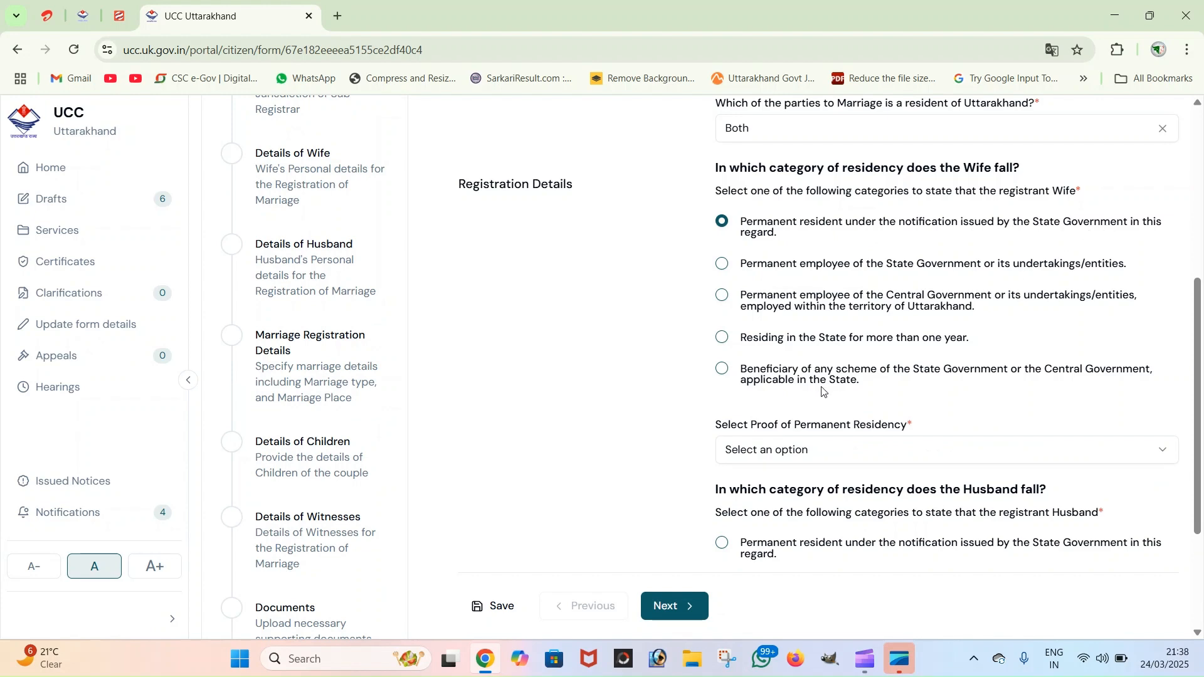
scroll(823, 390, "down", 1)
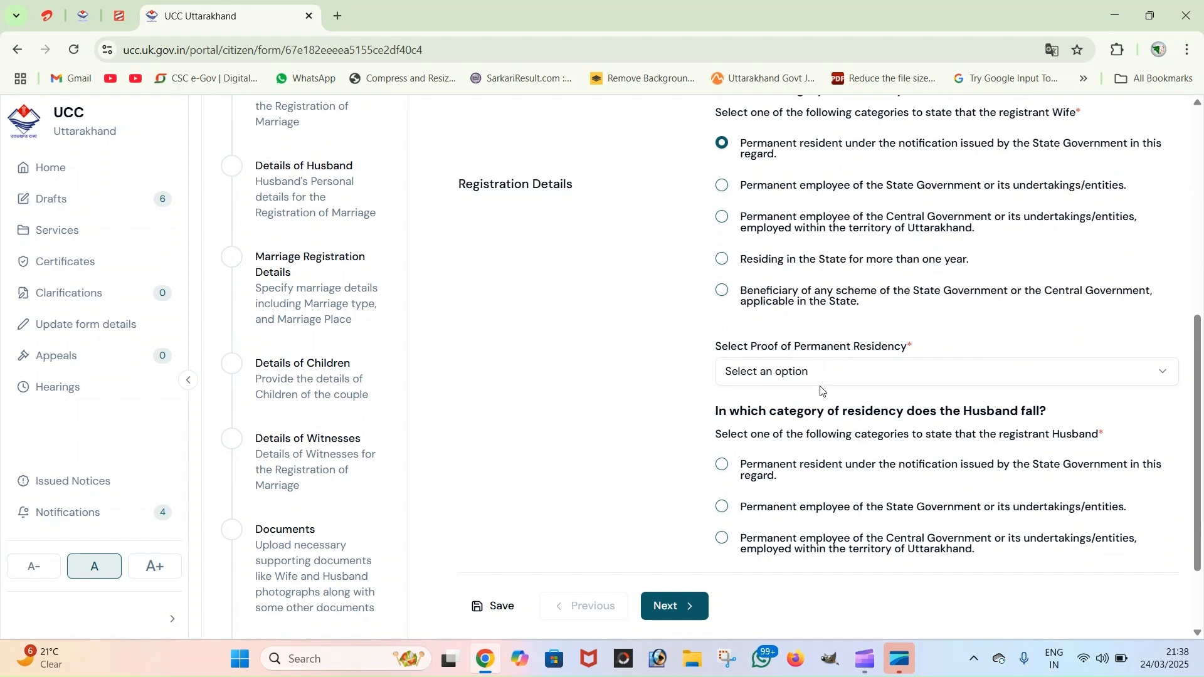
left_click(809, 373)
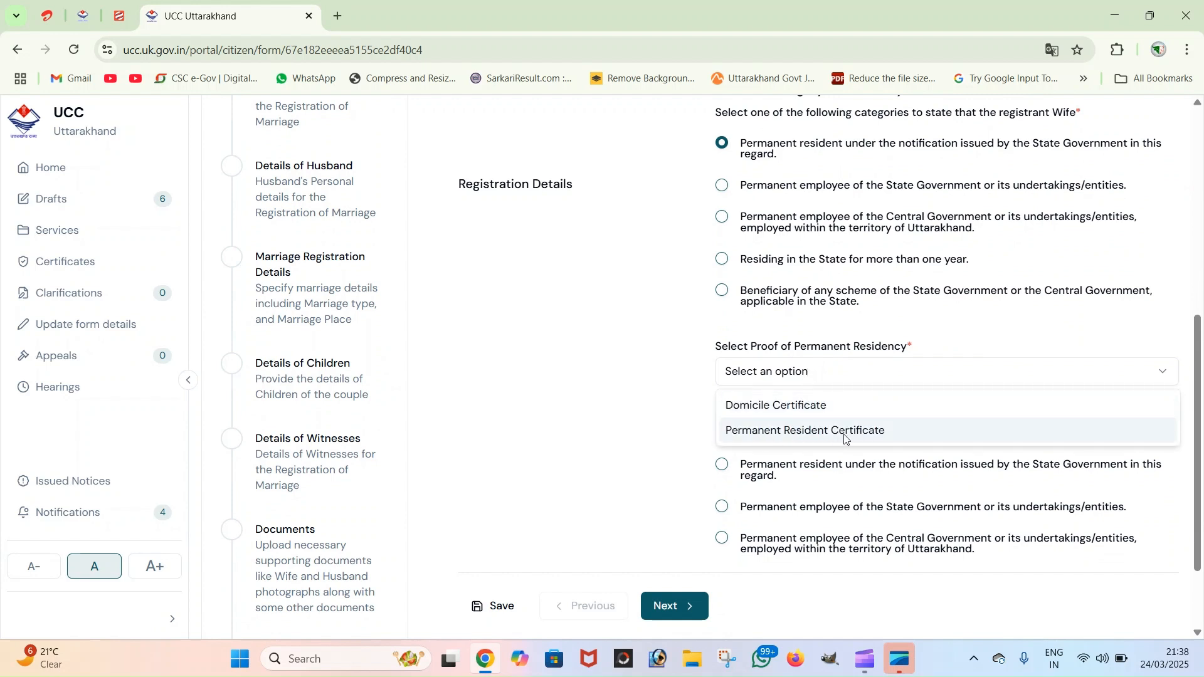
left_click(800, 408)
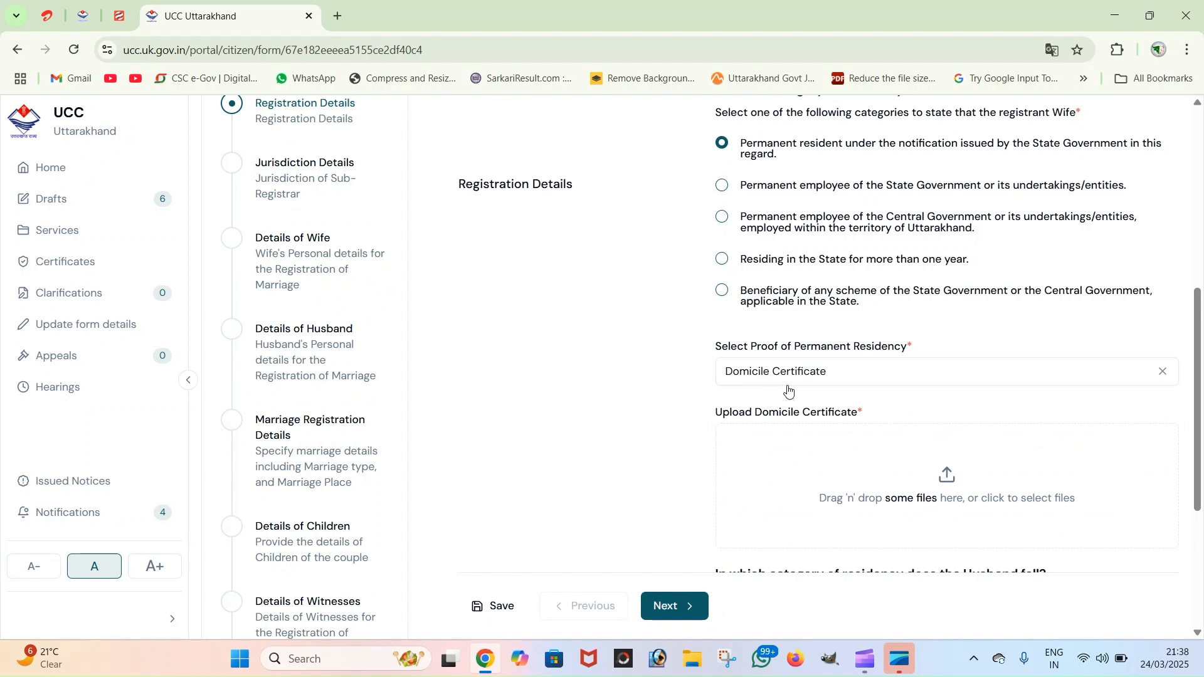
scroll(789, 391, "up", 3)
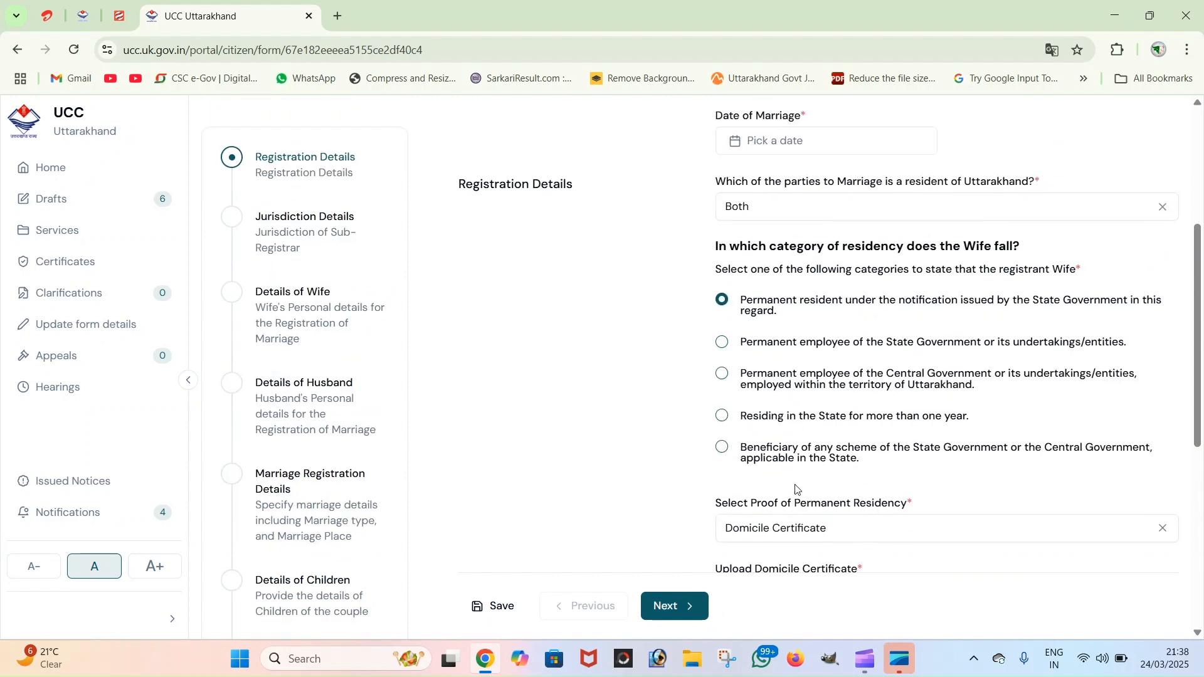
scroll(797, 489, "down", 3)
scroll(797, 489, "up", 5)
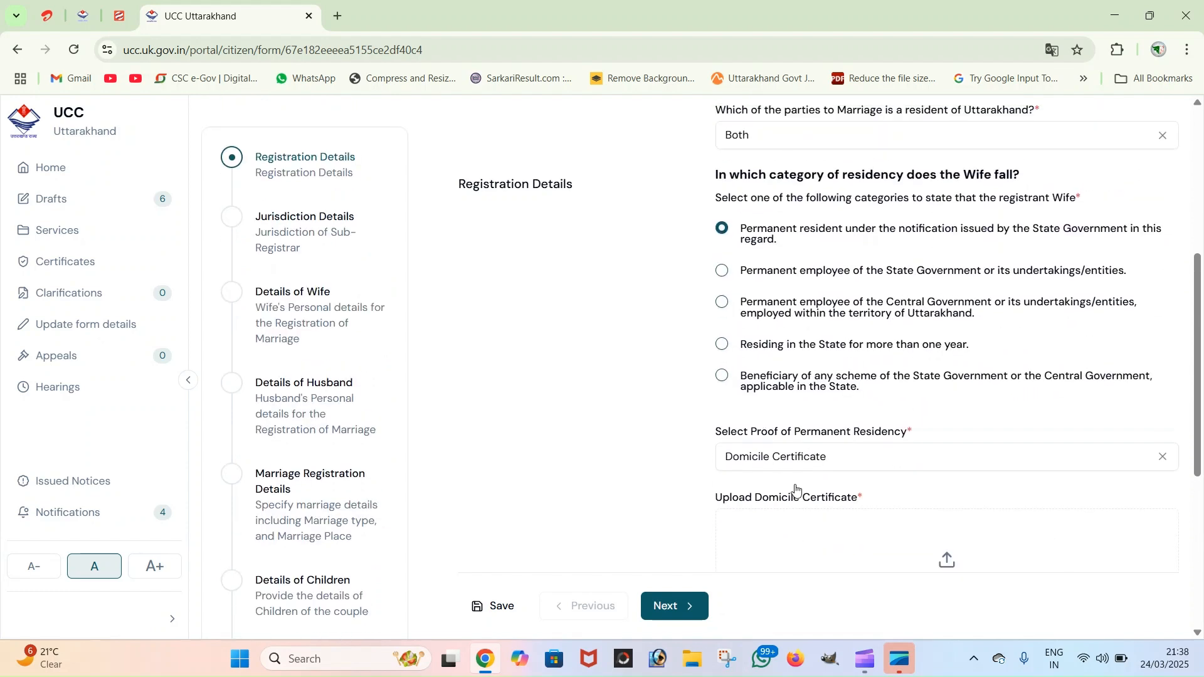
scroll(797, 486, "up", 1)
scroll(797, 486, "down", 5)
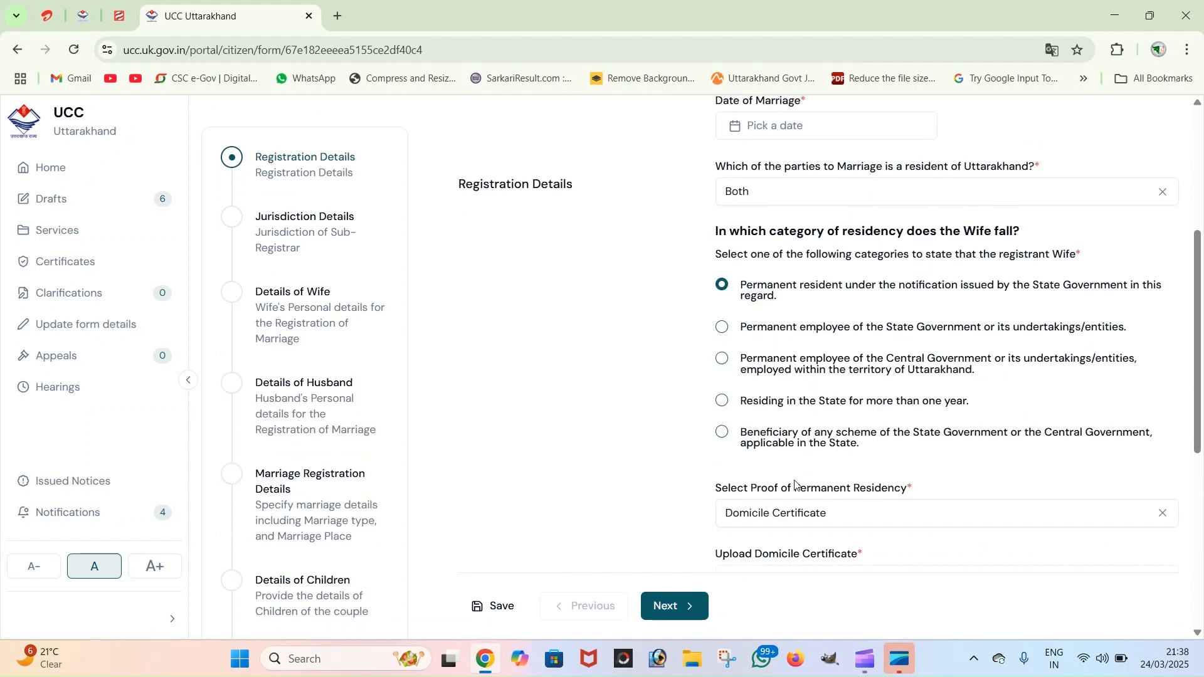
scroll(795, 486, "down", 3)
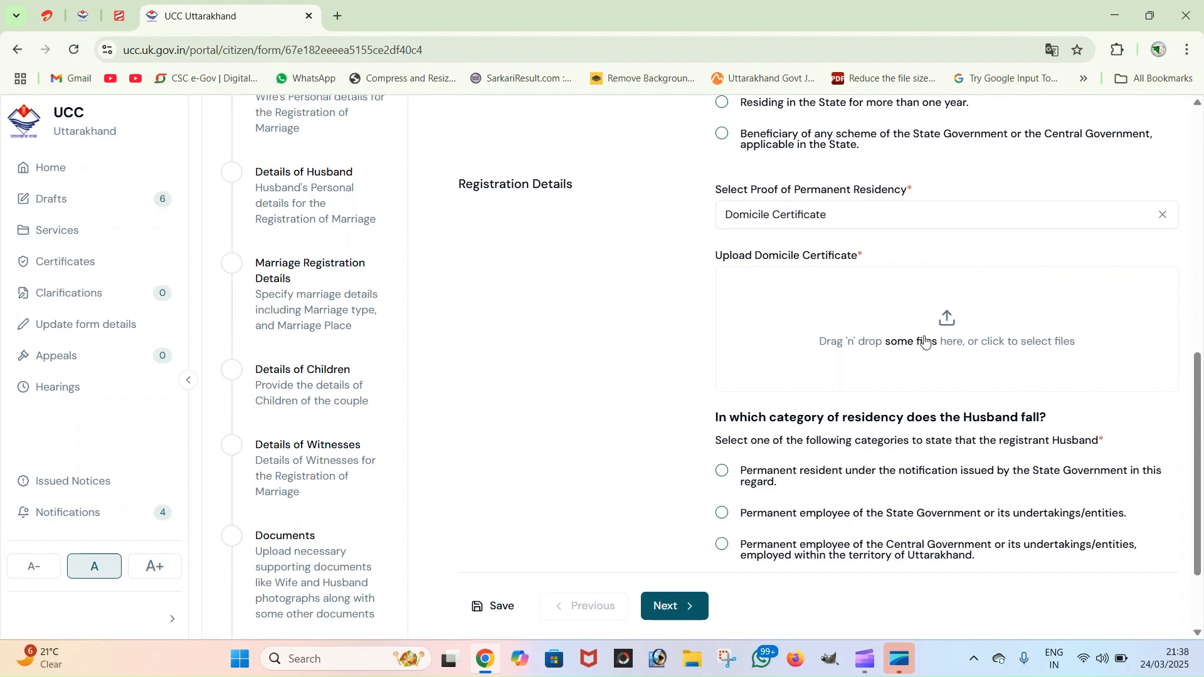
left_click(926, 342)
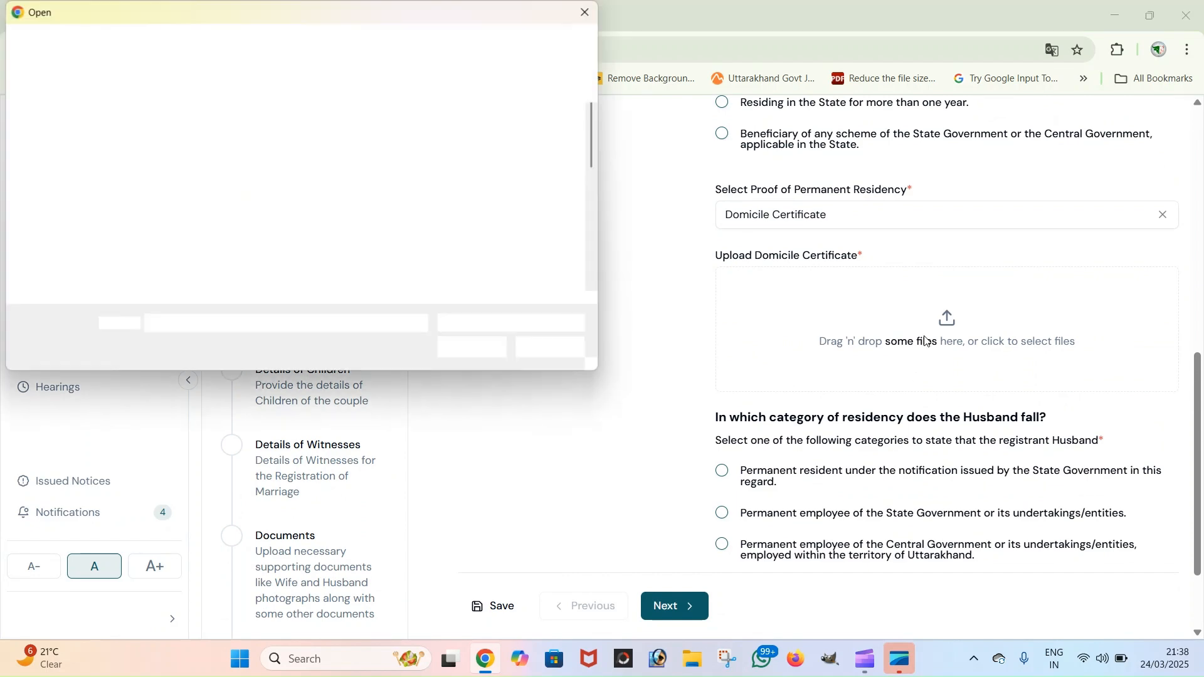
left_click(585, 12)
Review the Registration Details answers, the wife's residency proof and the residency categories offered for the husband
scroll(790, 387, "up", 5)
scroll(789, 387, "up", 4)
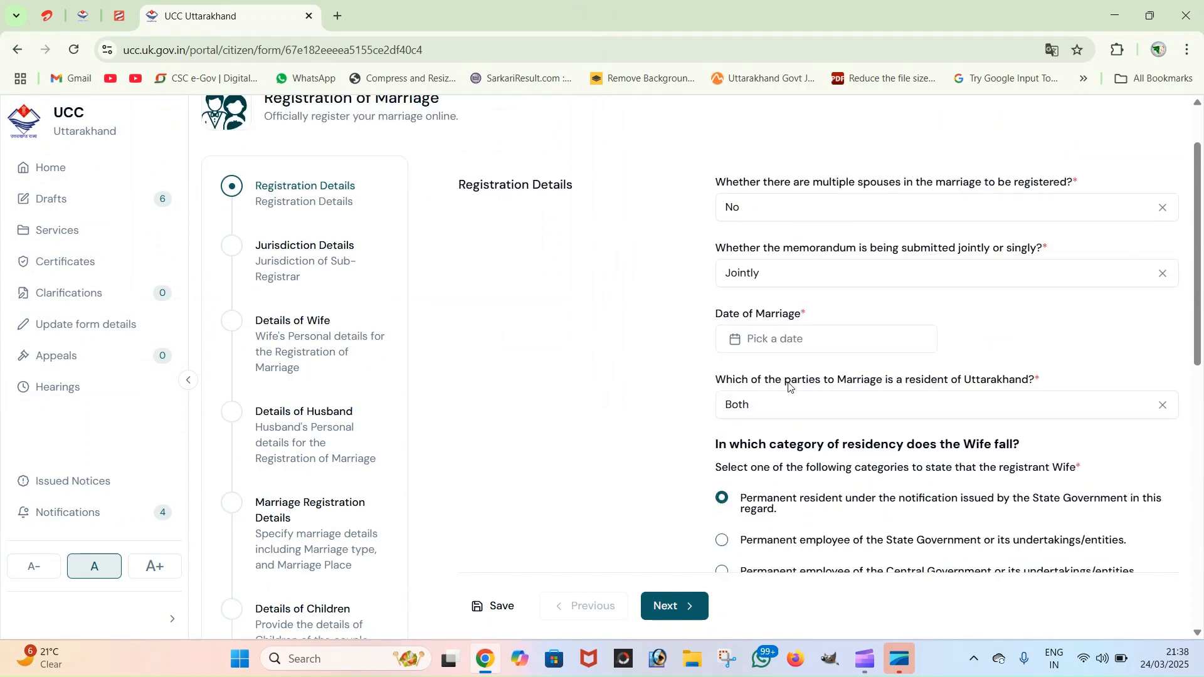
scroll(789, 388, "down", 5)
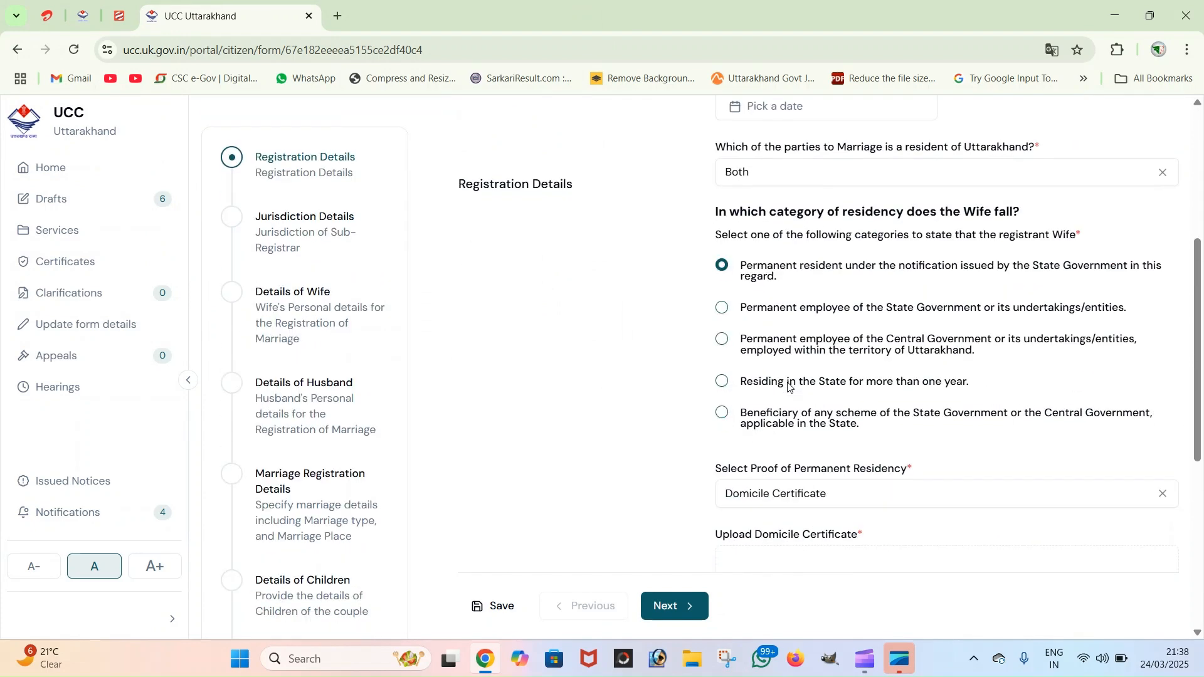
scroll(889, 496, "down", 3)
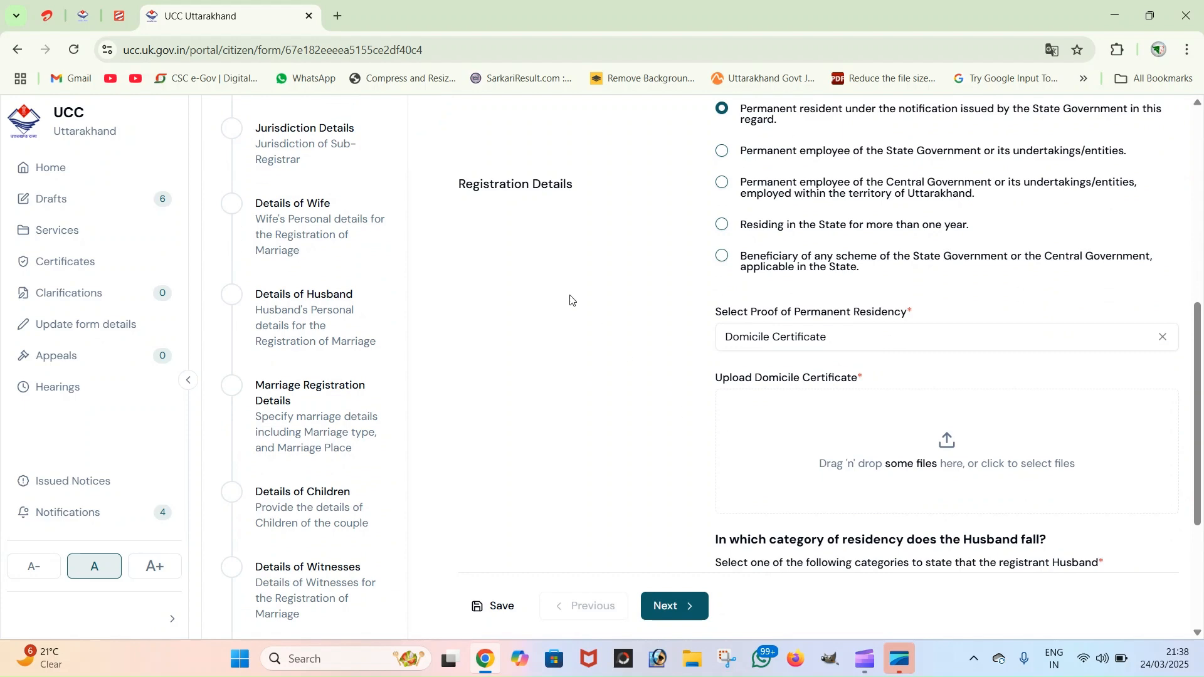
scroll(898, 453, "down", 2)
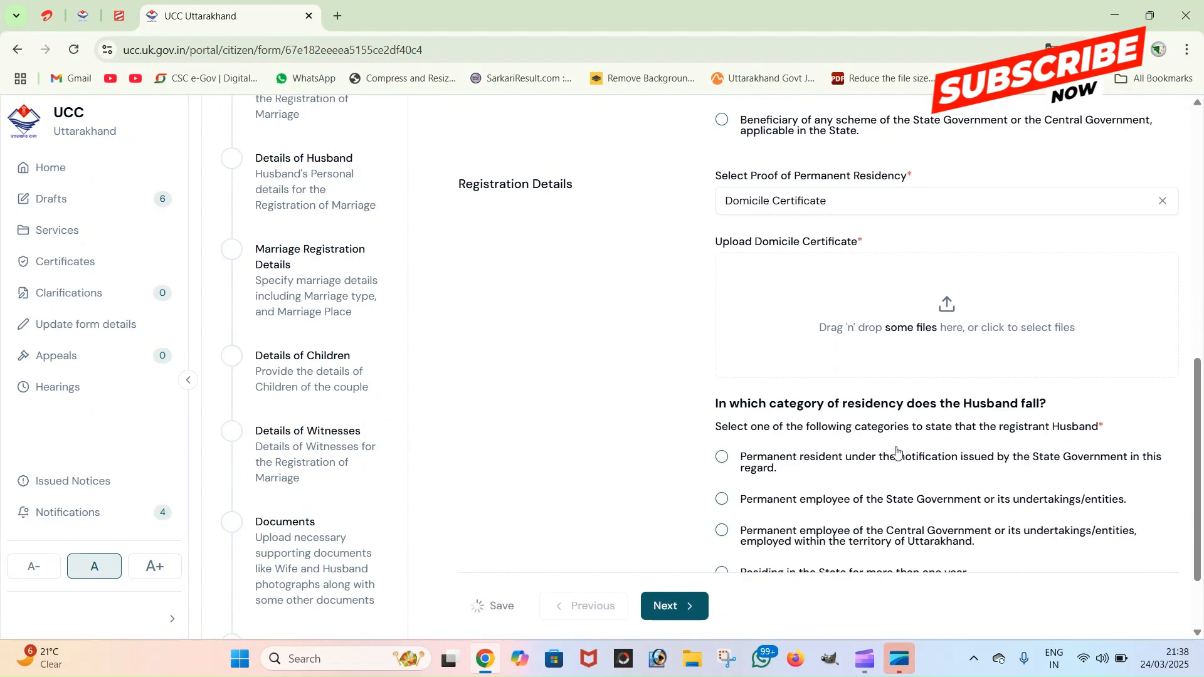
scroll(898, 452, "down", 2)
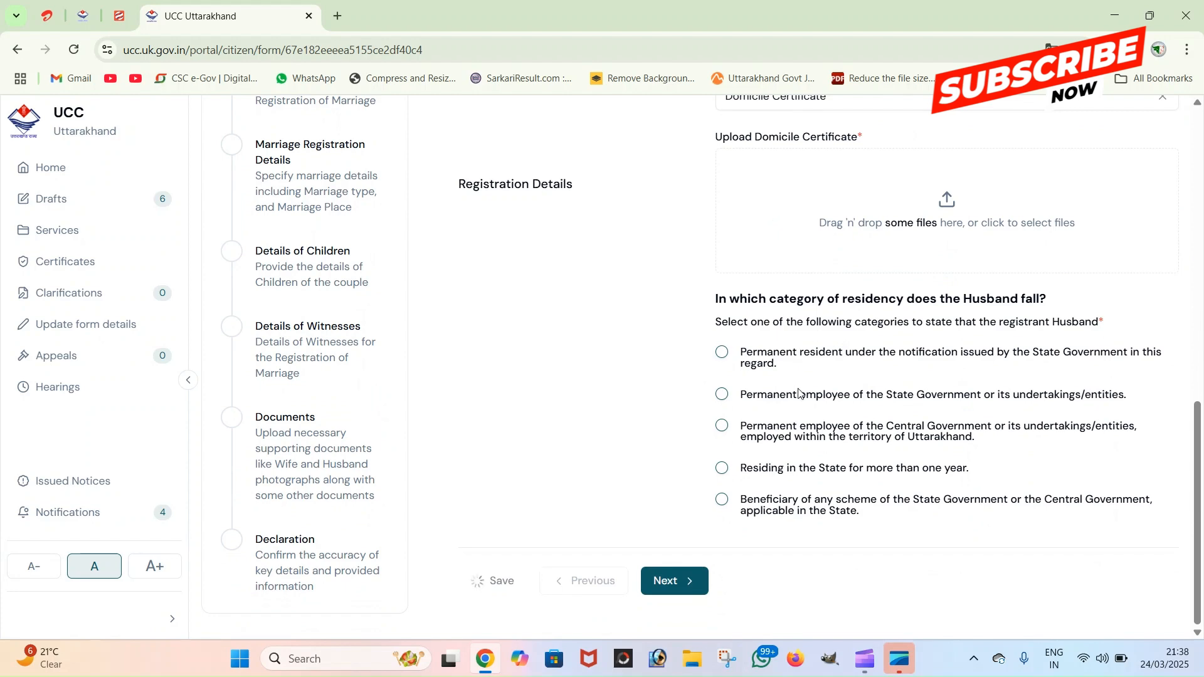
scroll(801, 389, "up", 3)
scroll(801, 394, "up", 4)
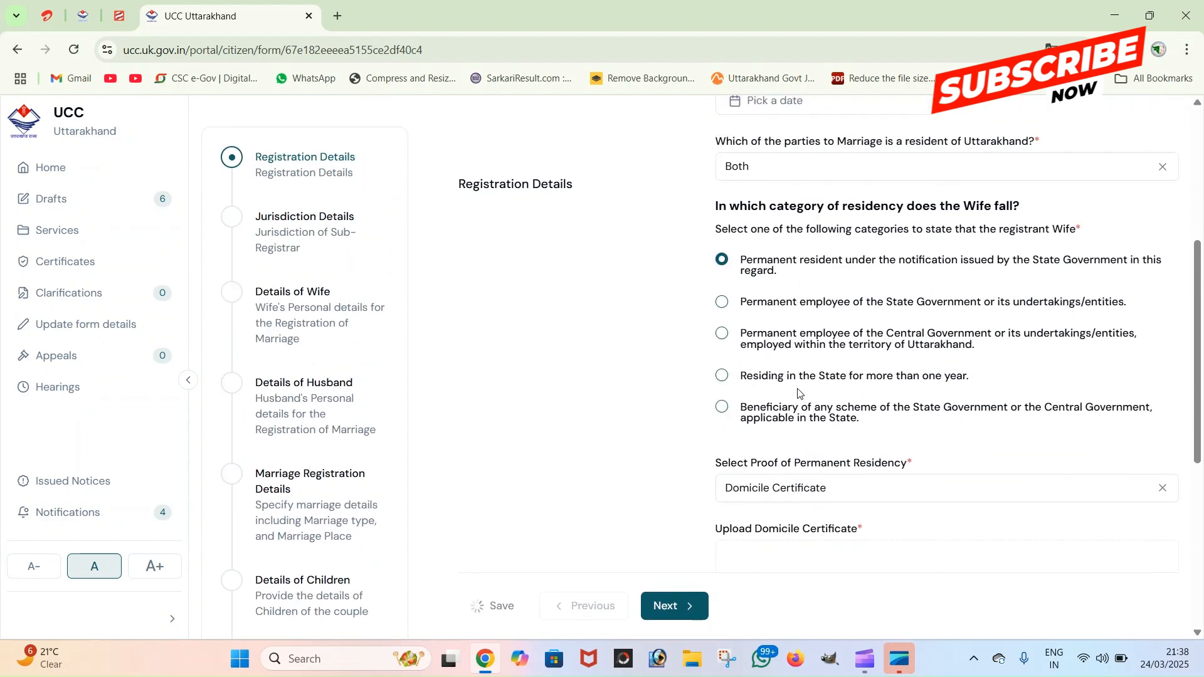
scroll(793, 387, "up", 2)
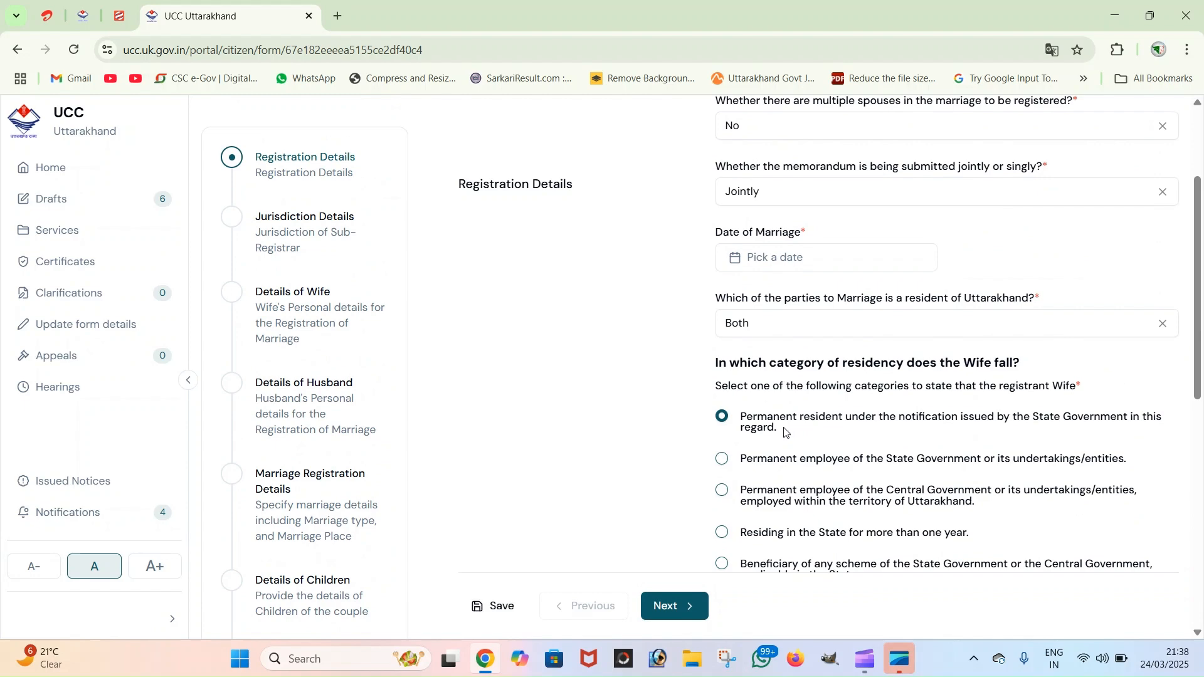
Review the Registration Details answers and residency categories, and continue to the Jurisdiction Details section
scroll(759, 317, "up", 1)
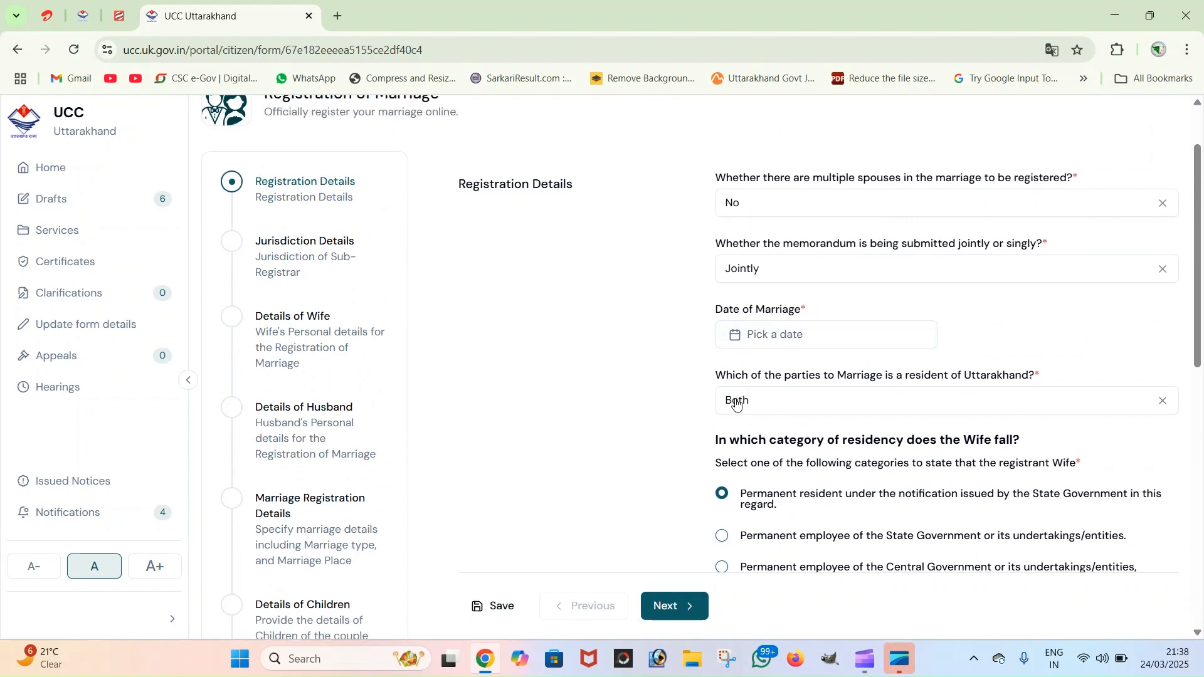
scroll(735, 398, "down", 4)
scroll(736, 403, "down", 6)
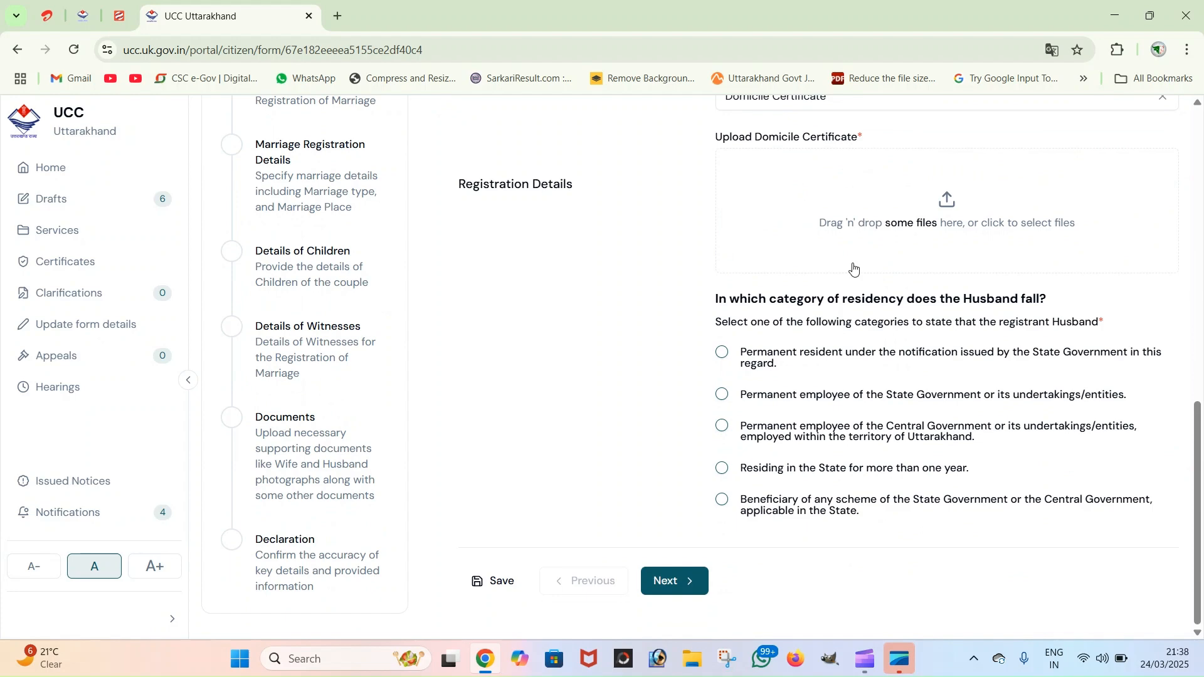
scroll(853, 276, "up", 4)
scroll(815, 314, "up", 5)
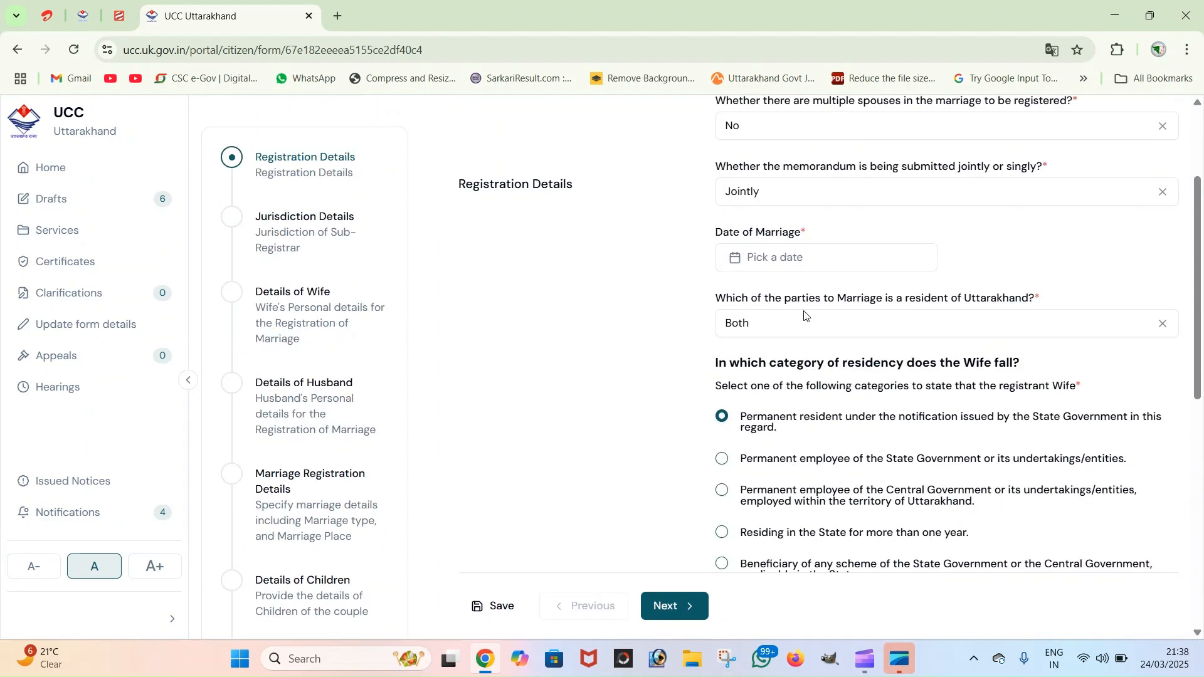
scroll(808, 330, "down", 7)
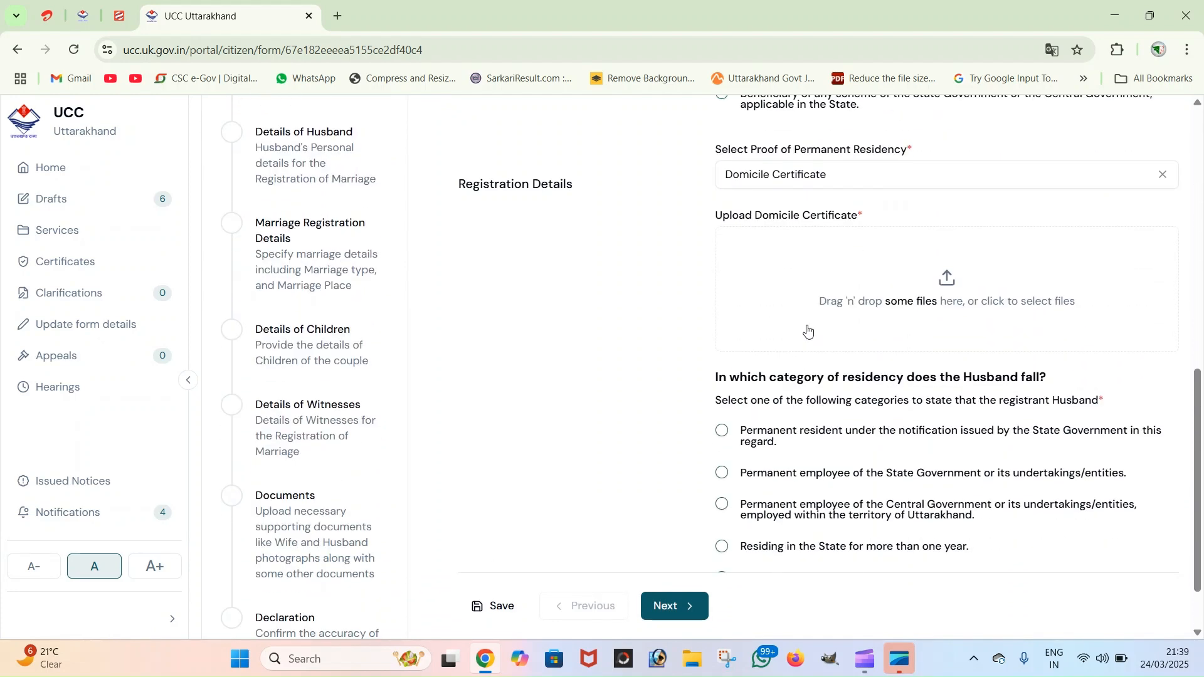
scroll(752, 375, "down", 2)
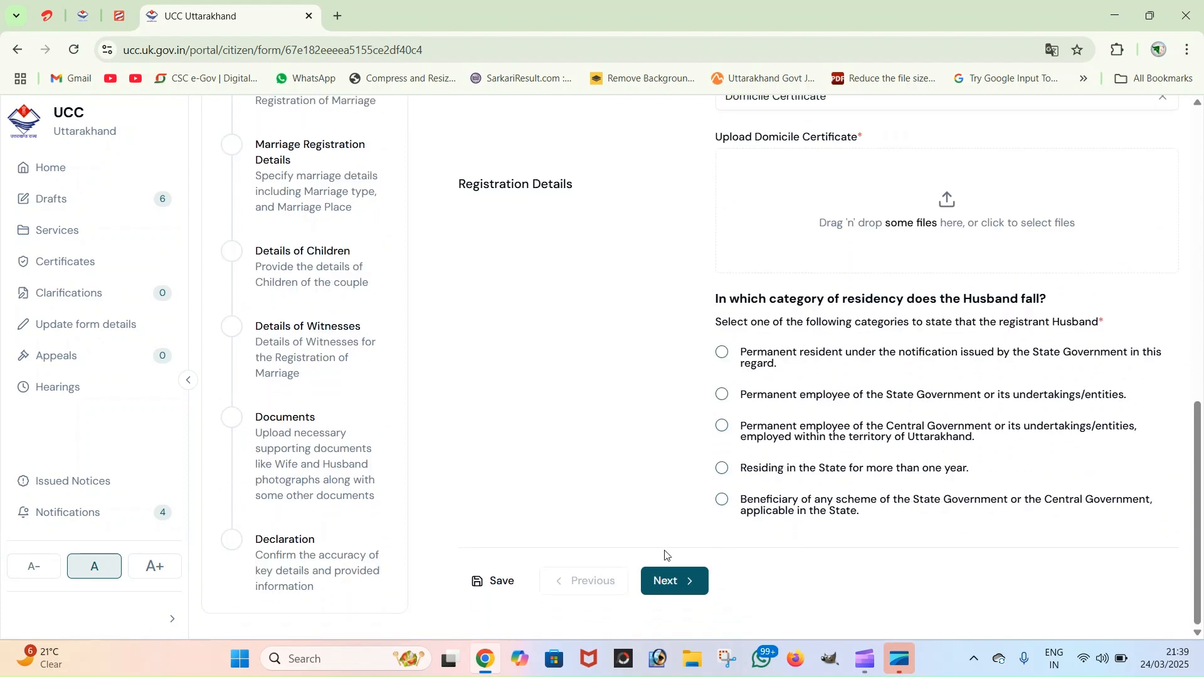
left_click(662, 583)
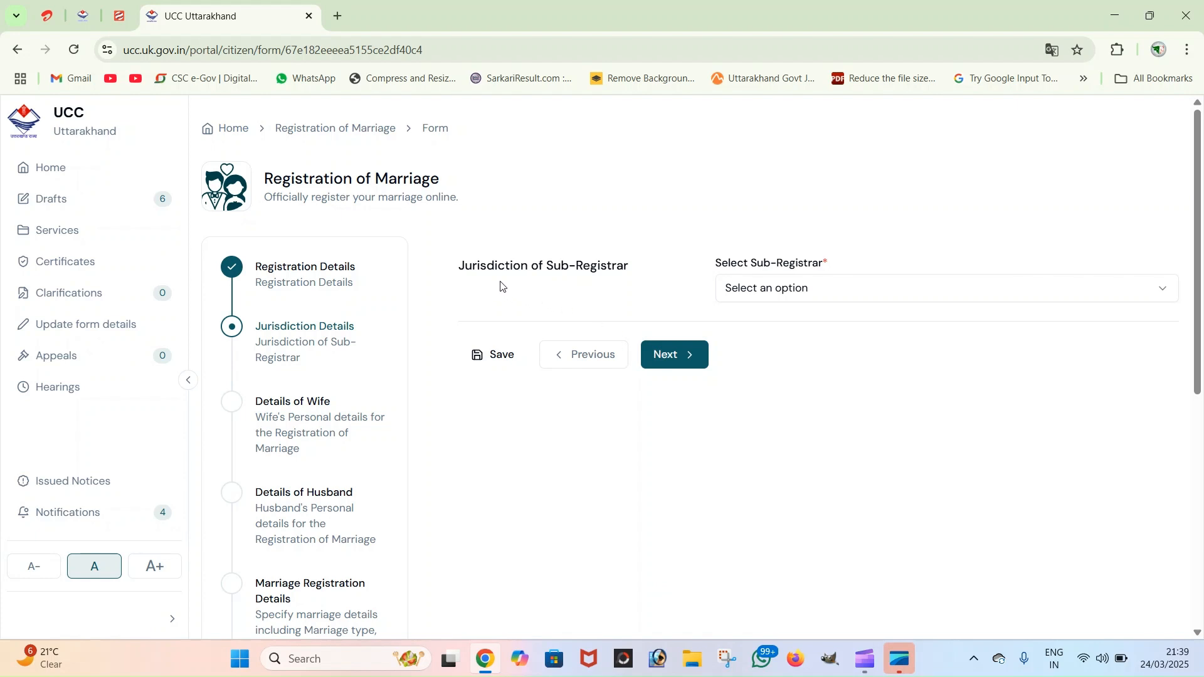
Select the Sub-Registrar with jurisdiction over the place of Permanent Address within Uttarakhand, and specify the husband's permanent address as the jurisdiction
left_click(770, 300)
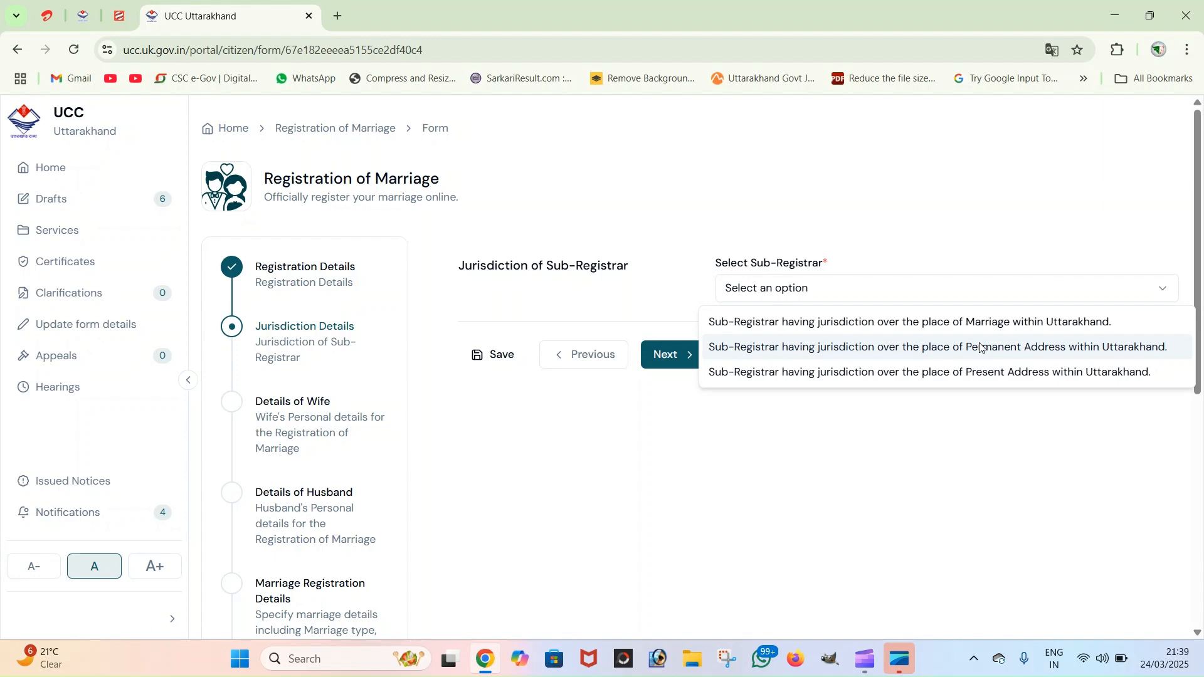
left_click(981, 348)
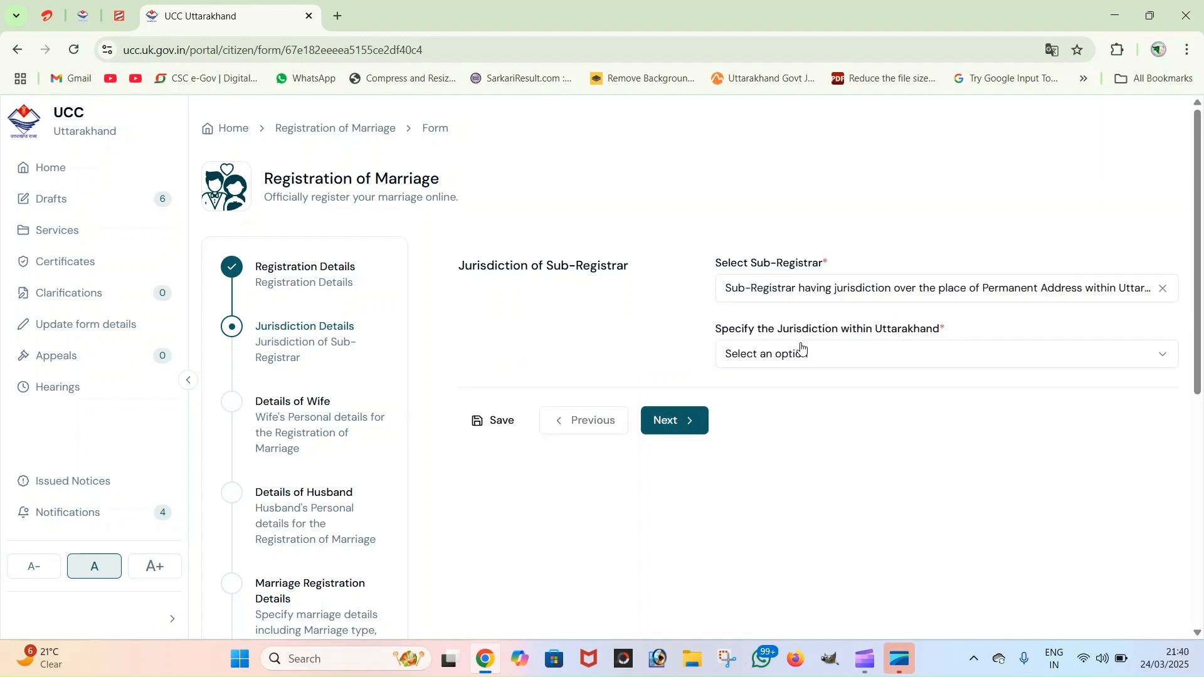
left_click(875, 356)
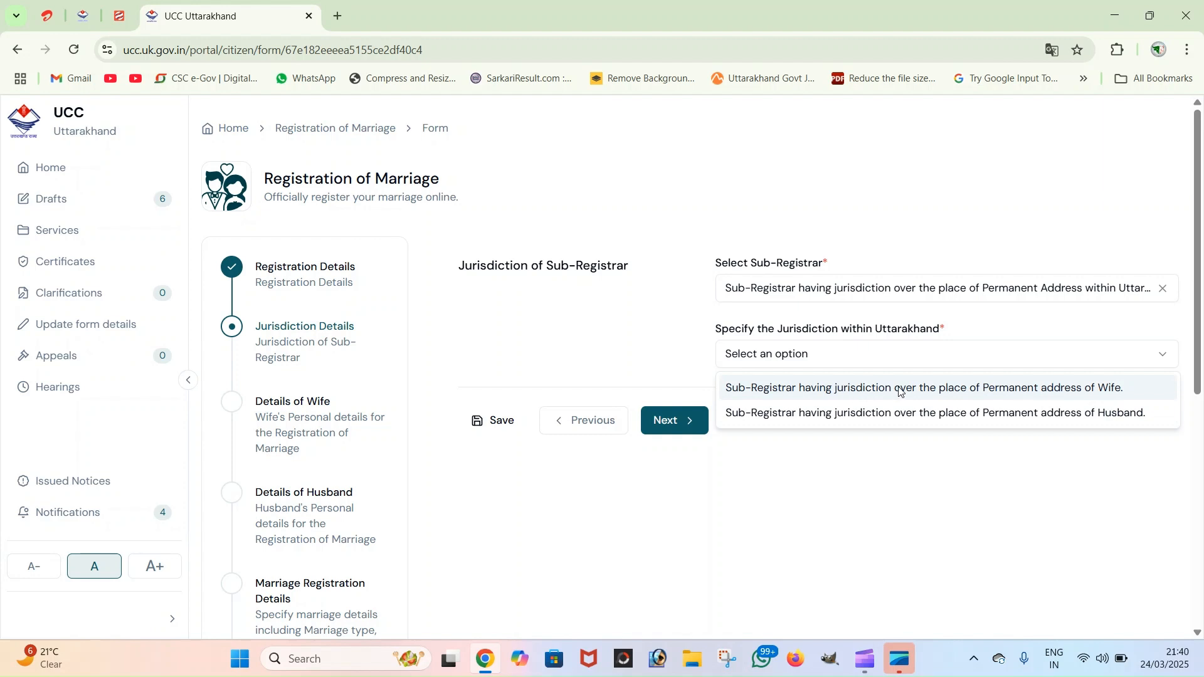
left_click(856, 413)
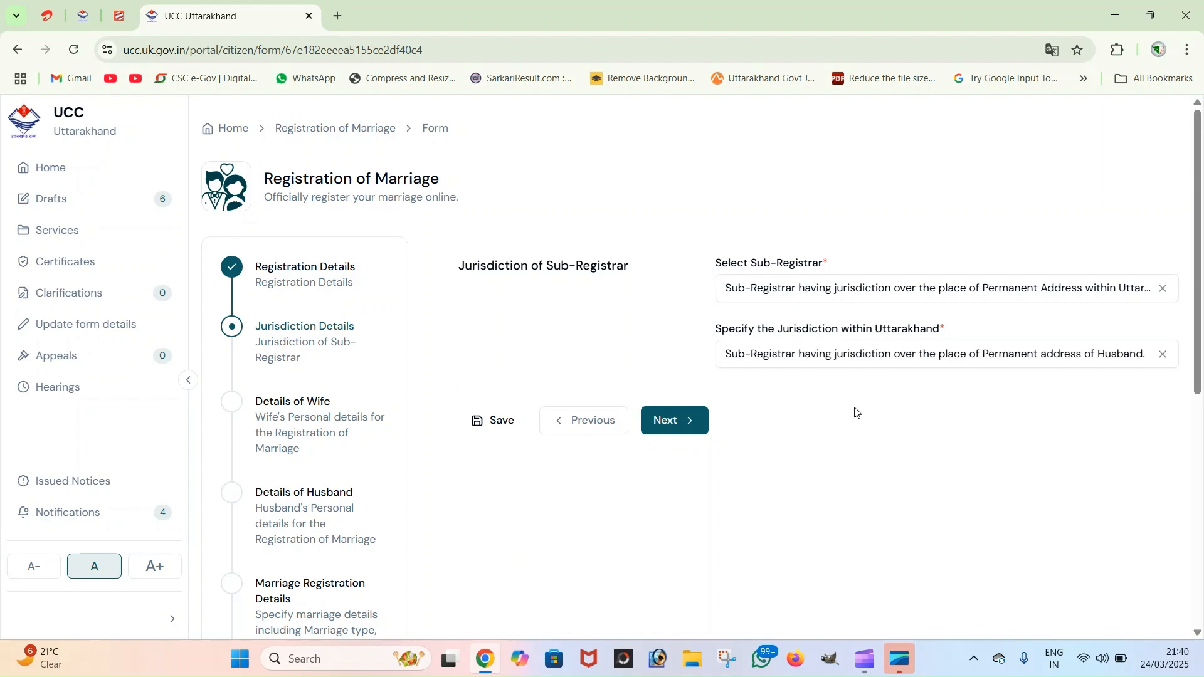
Check the other Sub-Registrar options without changing the selection, and continue to the Details of Wife section
left_click(845, 287)
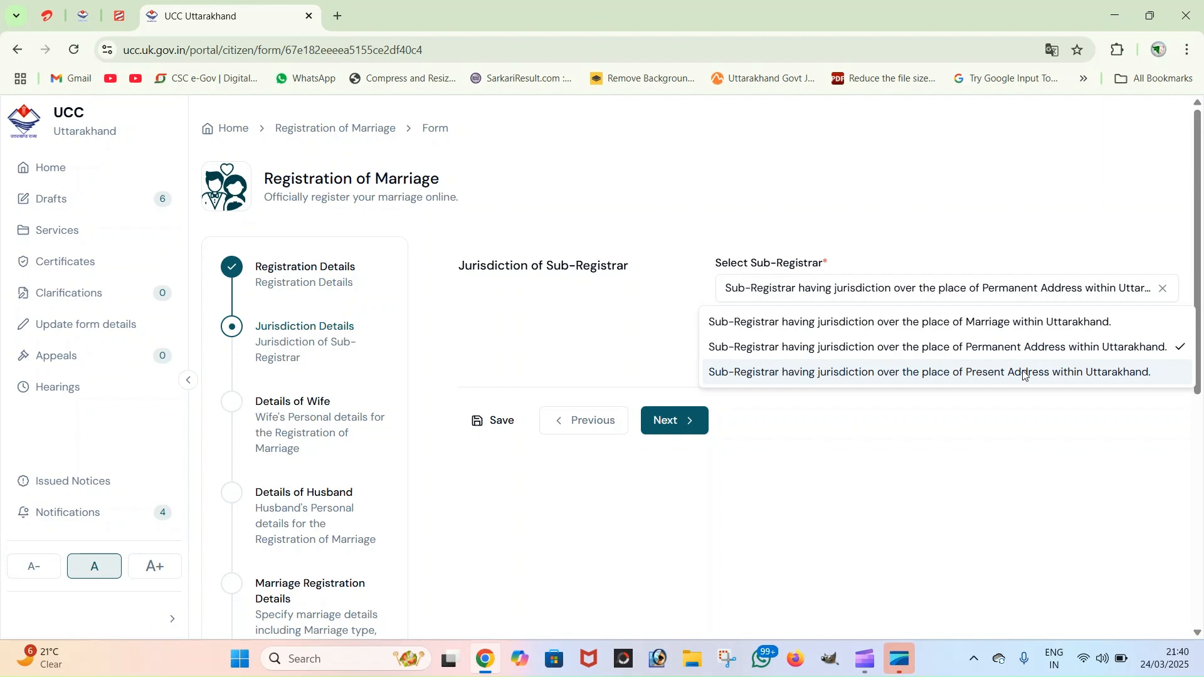
left_click(856, 446)
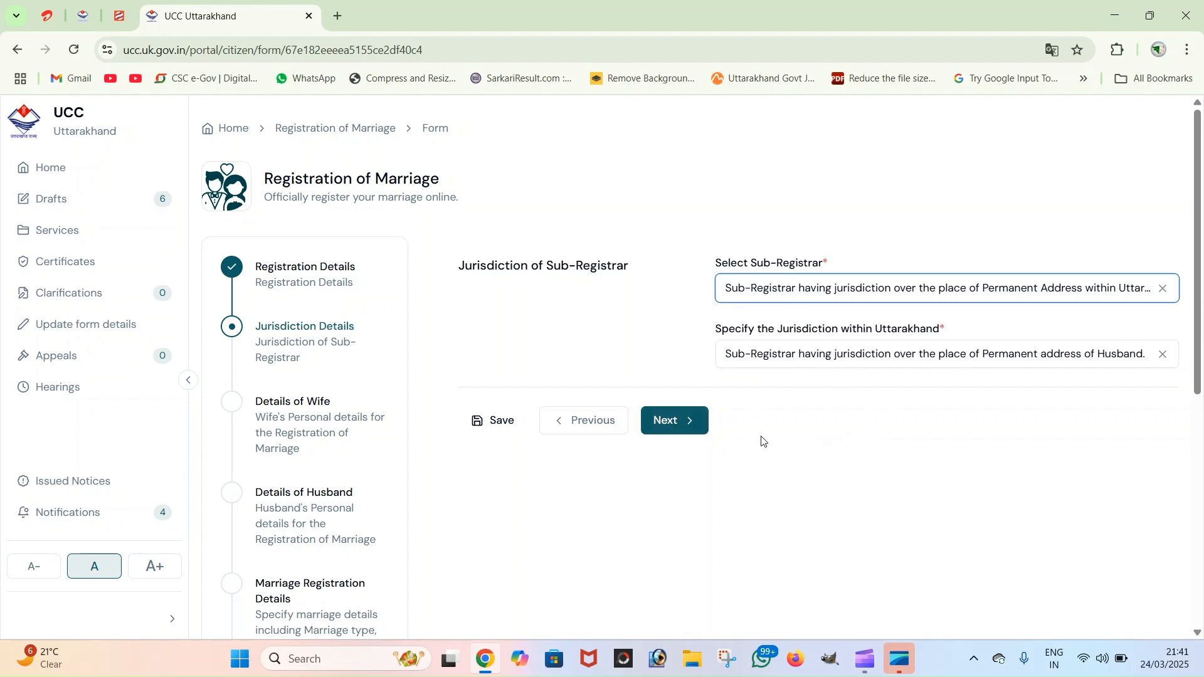
left_click(686, 422)
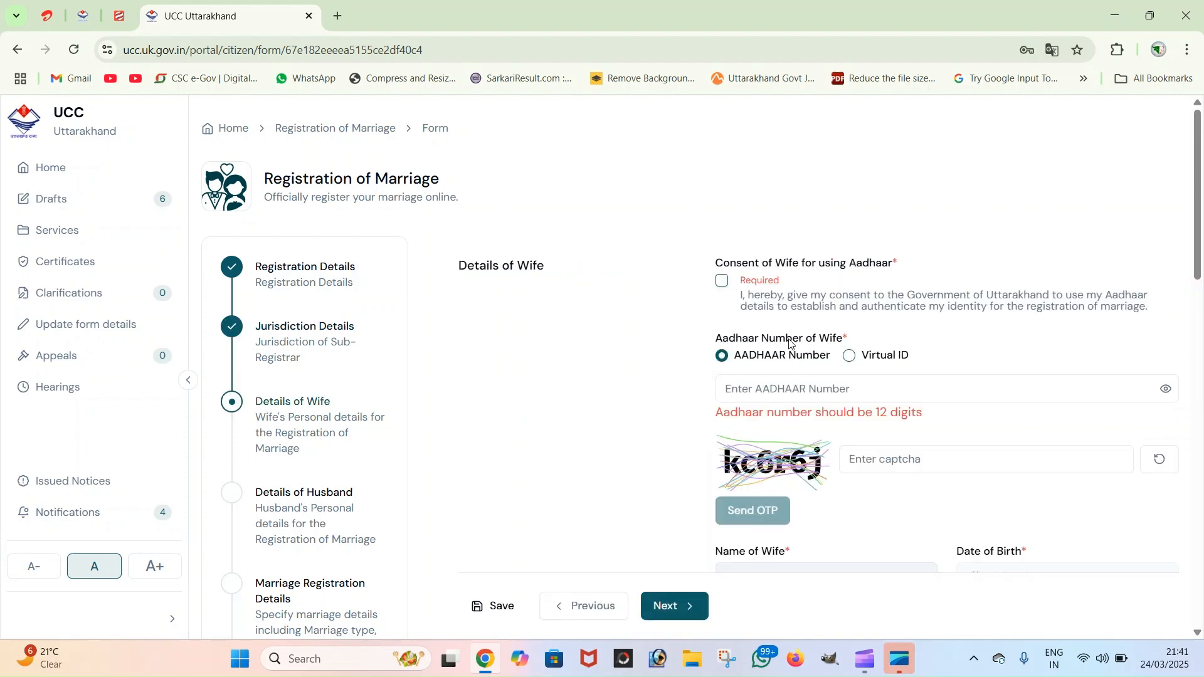
Examine the wife's Aadhaar consent and verification fields, her personal detail fields and the available religion options
scroll(791, 344, "down", 5)
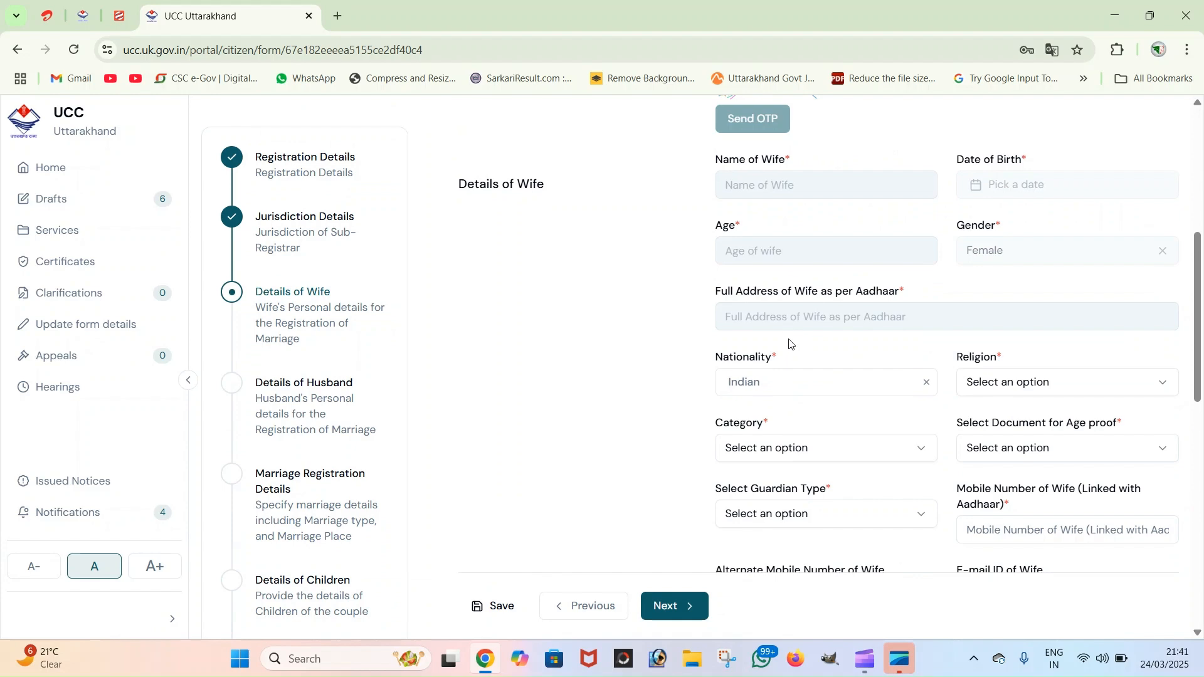
scroll(790, 343, "up", 6)
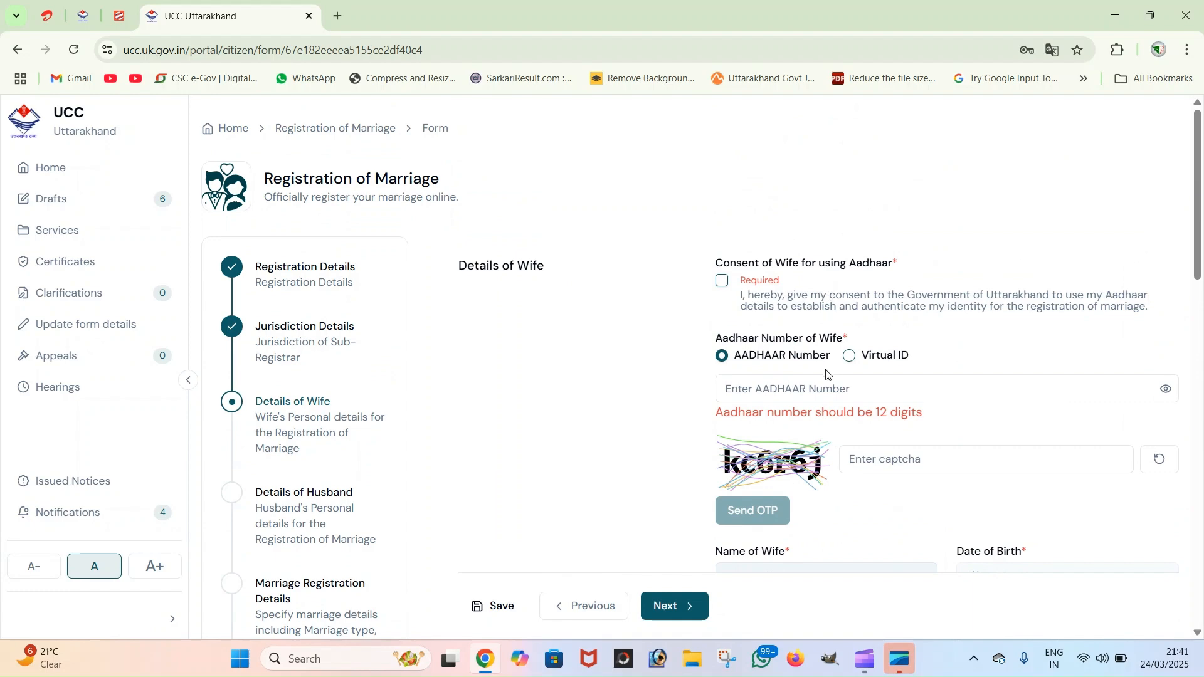
scroll(791, 336, "down", 1)
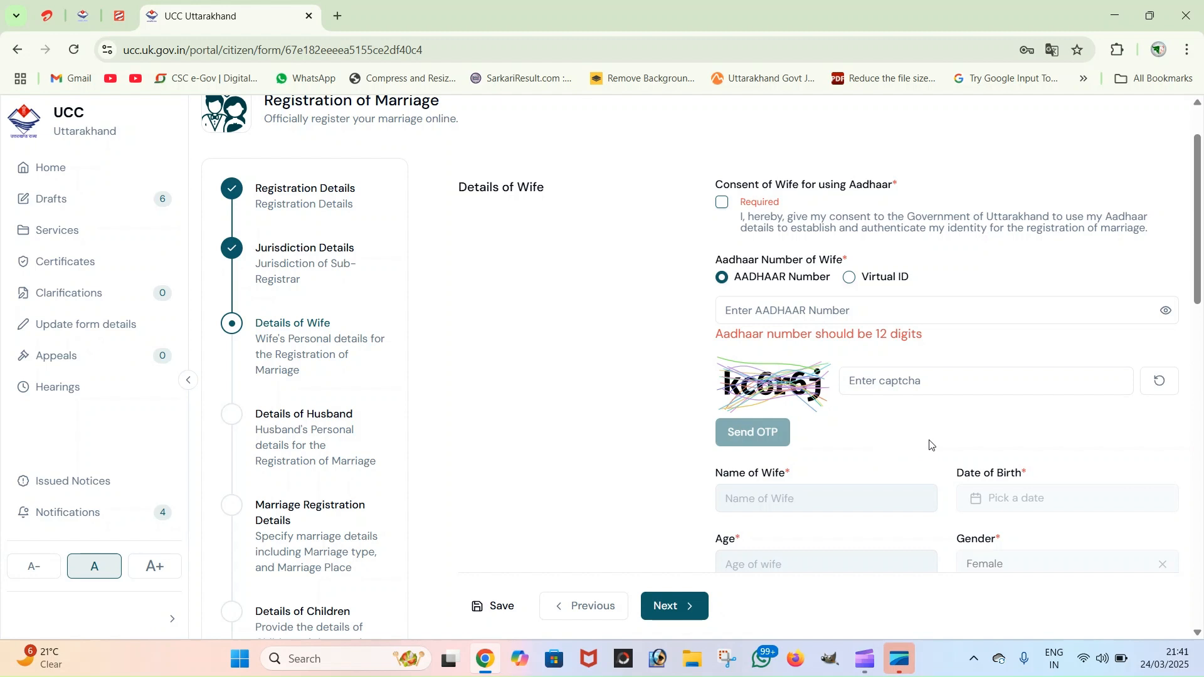
scroll(932, 444, "down", 3)
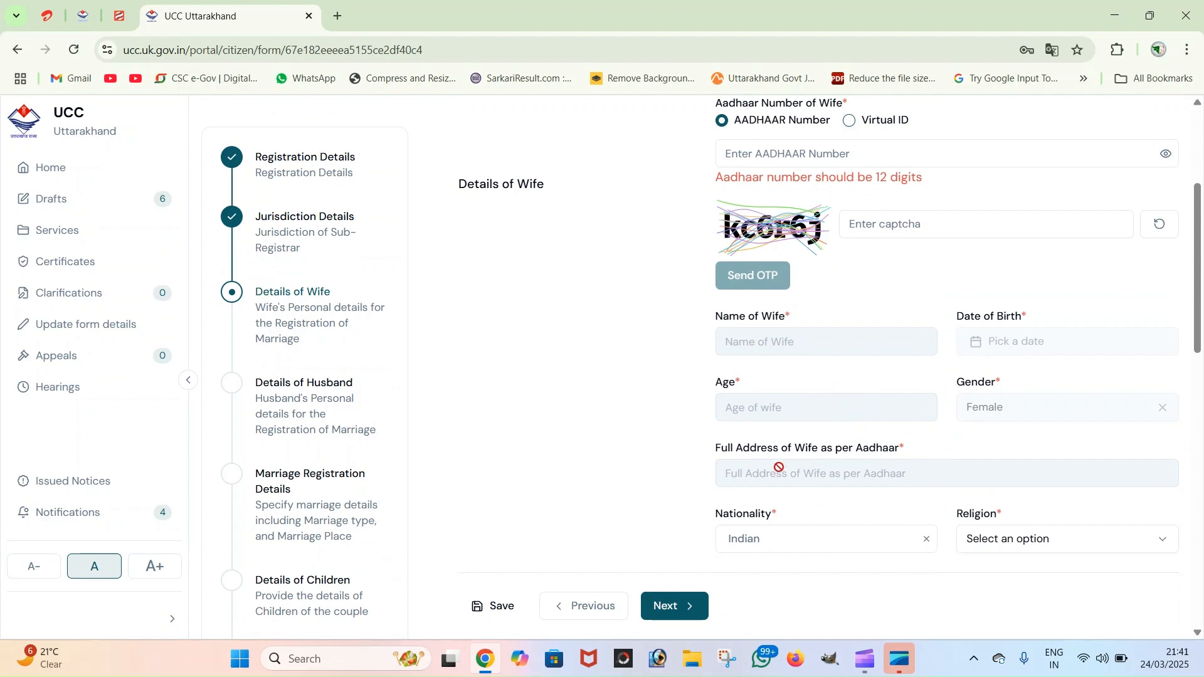
scroll(781, 467, "down", 1)
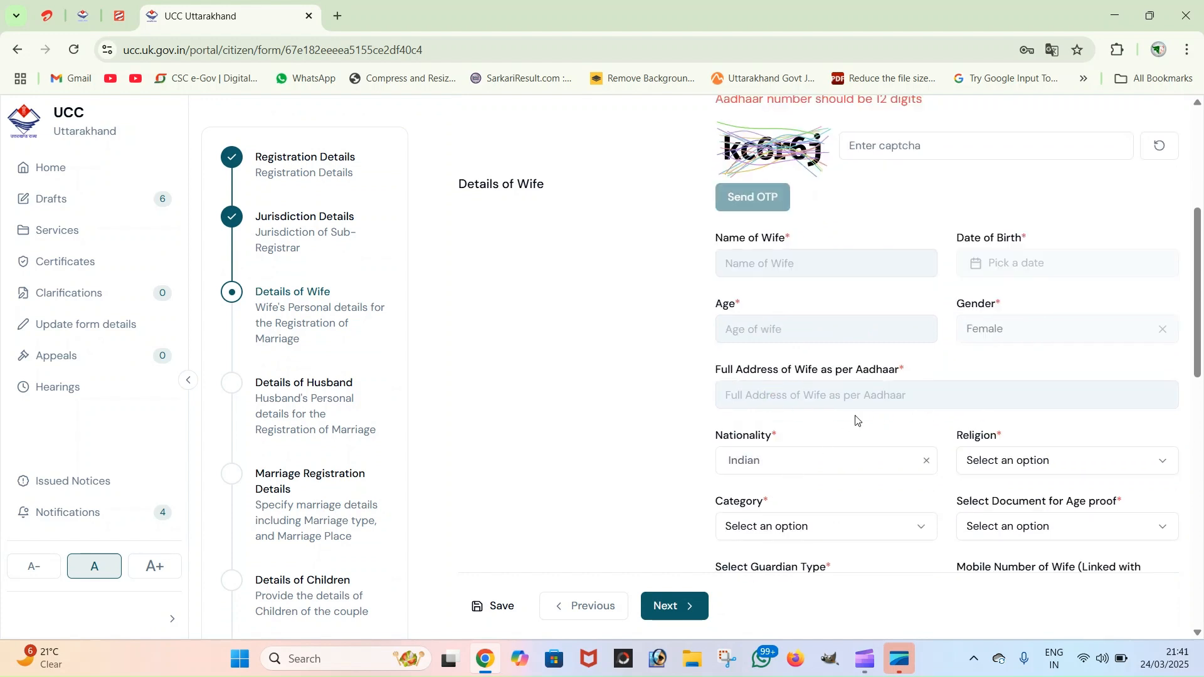
scroll(857, 420, "down", 2)
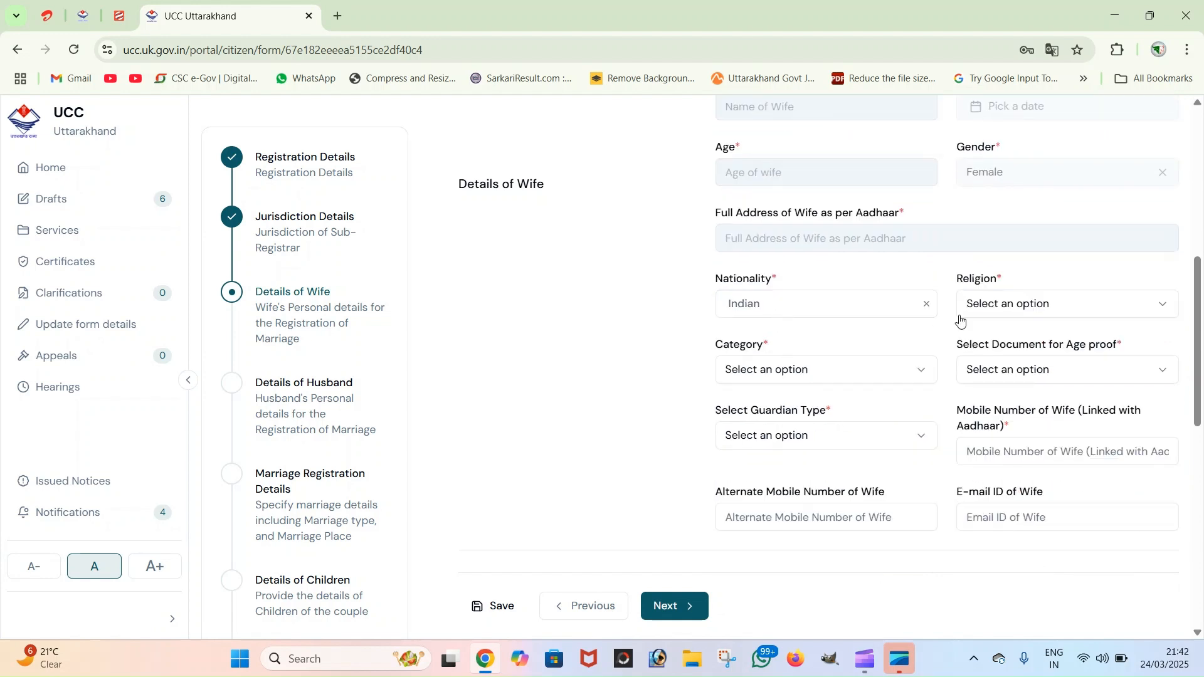
left_click(1002, 309)
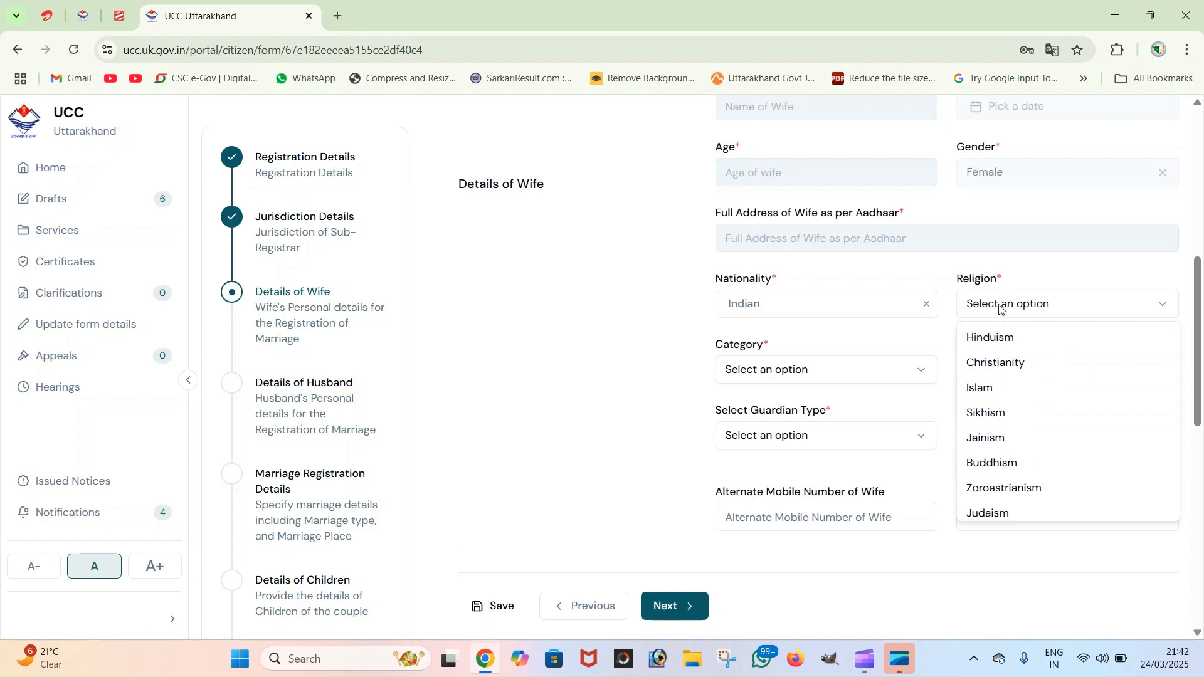
Set the wife's category to General
left_click(875, 373)
left_click(876, 374)
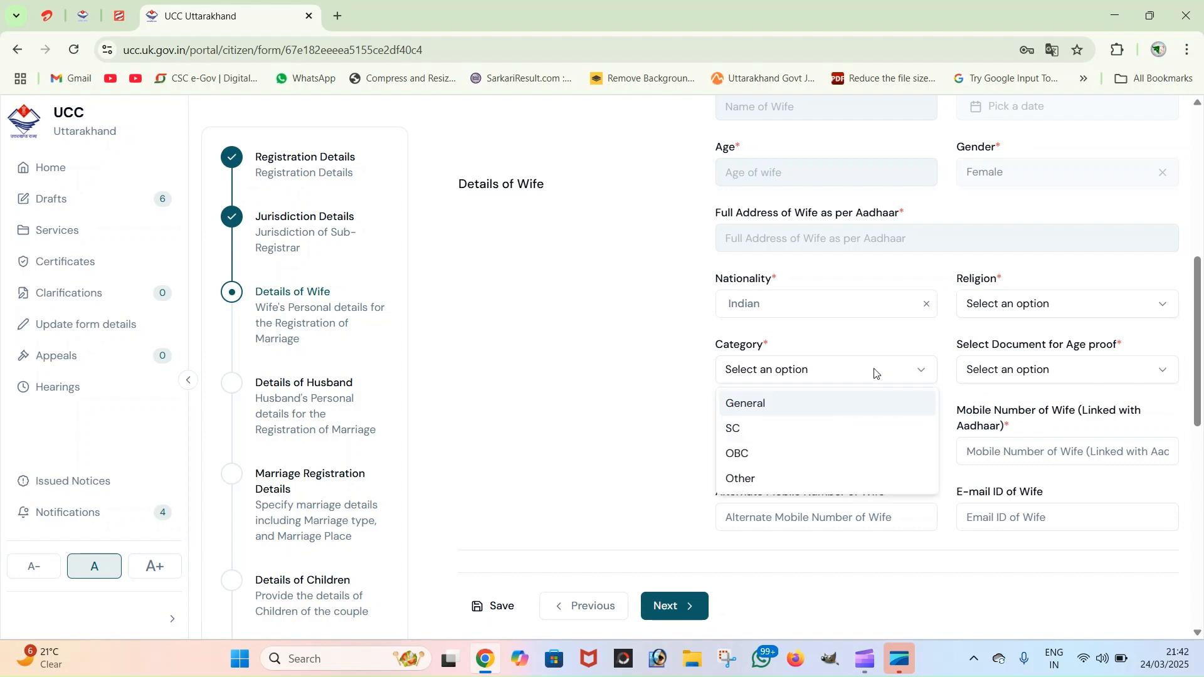
left_click(838, 412)
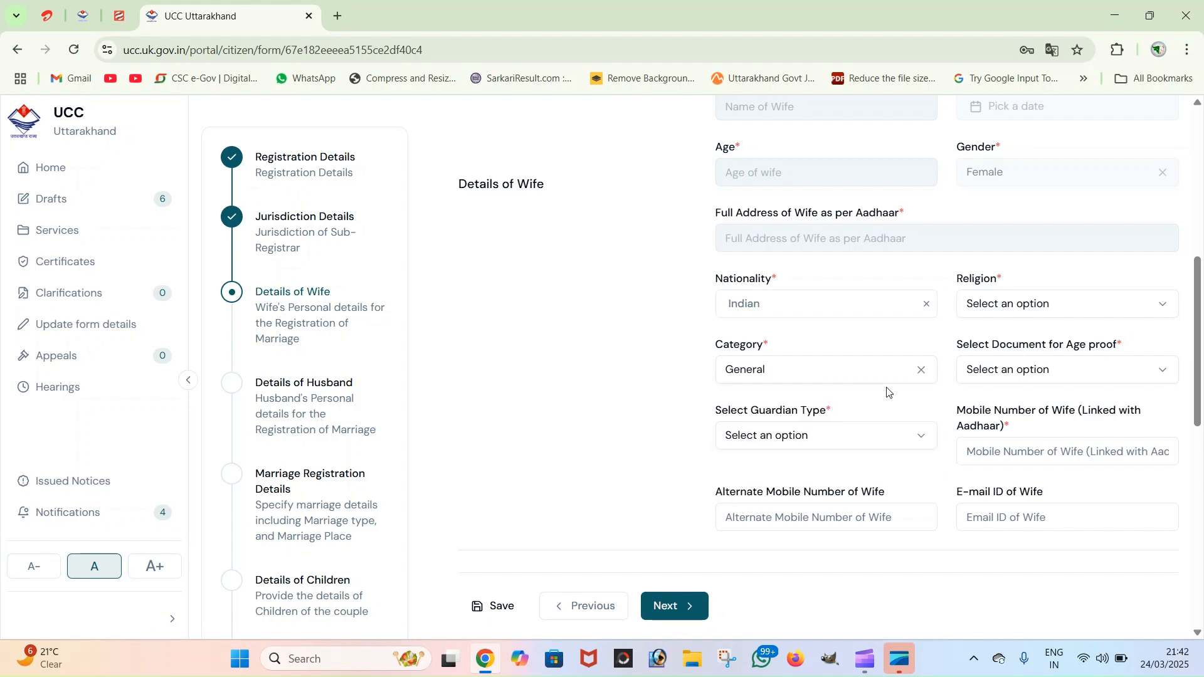
Choose 10th Class Marksheet instead of PAN Card as the wife's age-proof document, and set her guardian type to Parents
left_click(990, 377)
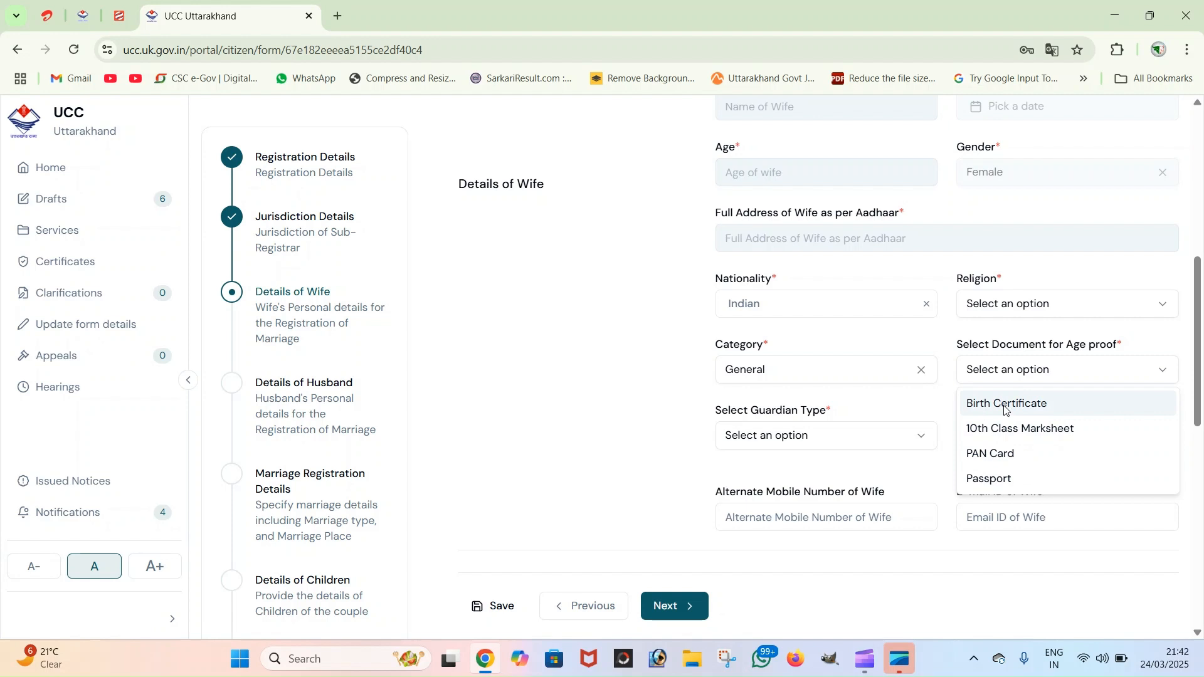
left_click(1002, 454)
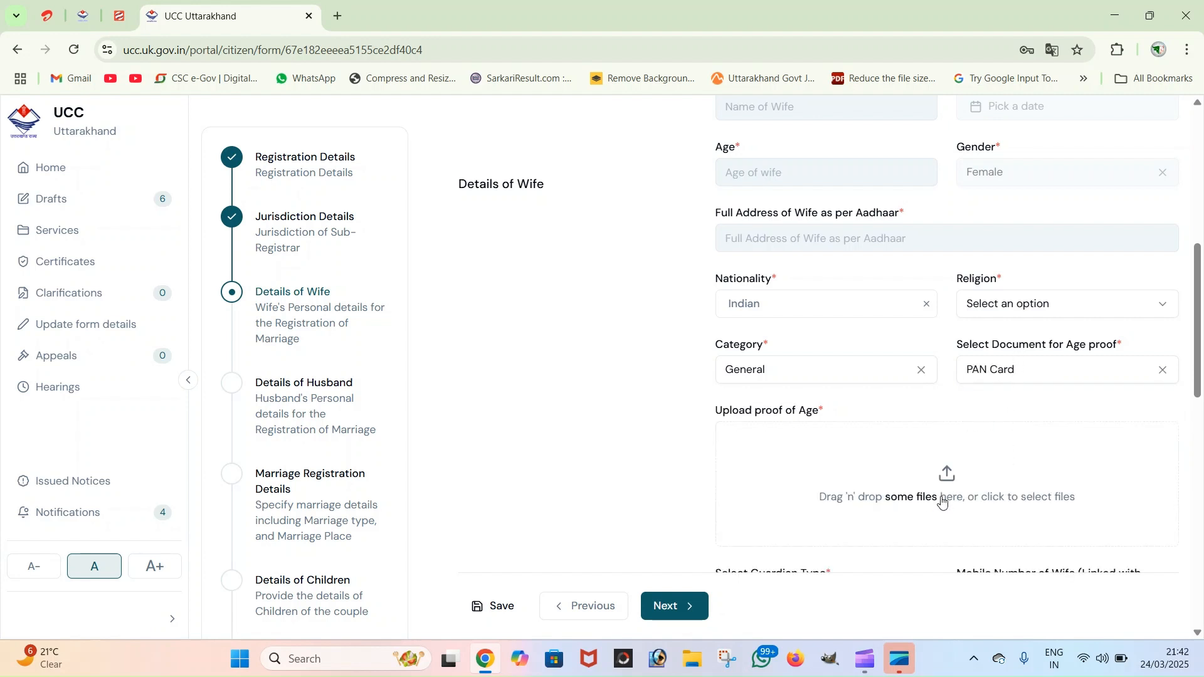
left_click(999, 370)
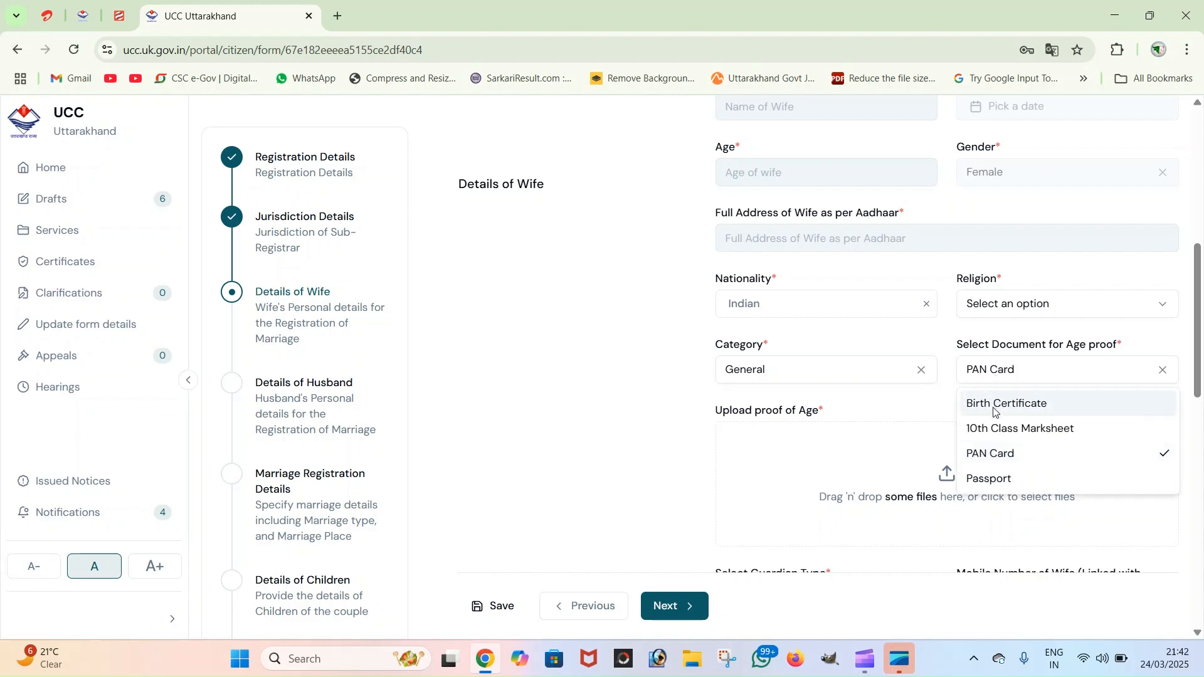
left_click(995, 429)
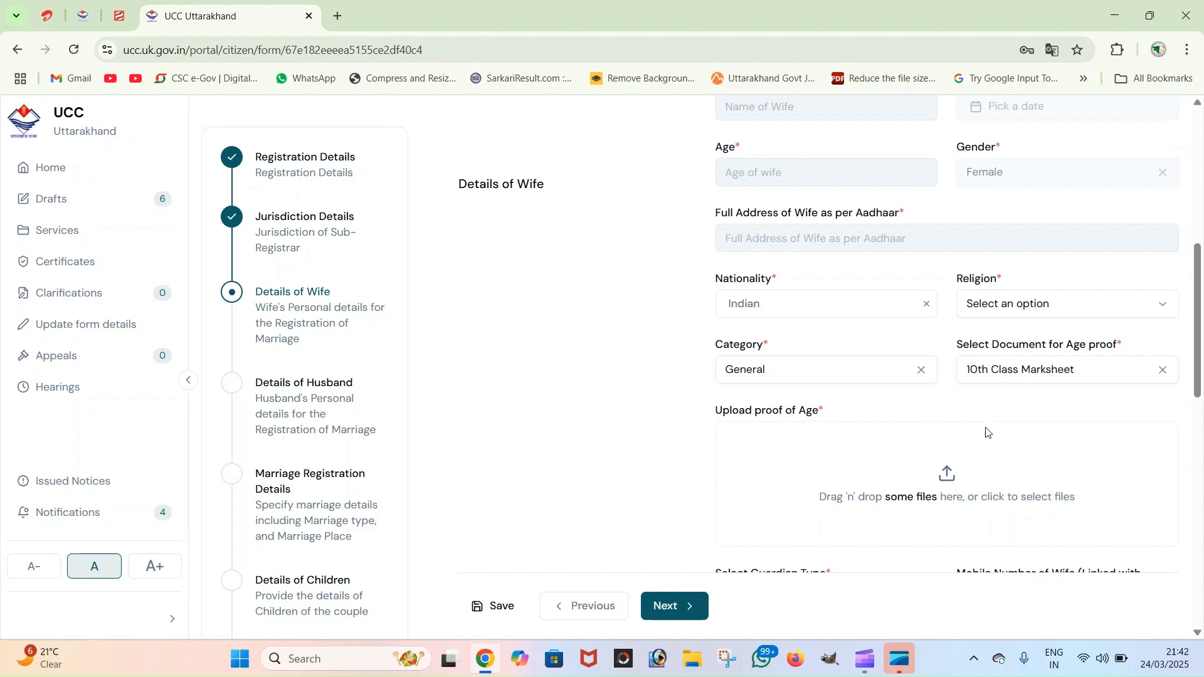
scroll(946, 417, "down", 3)
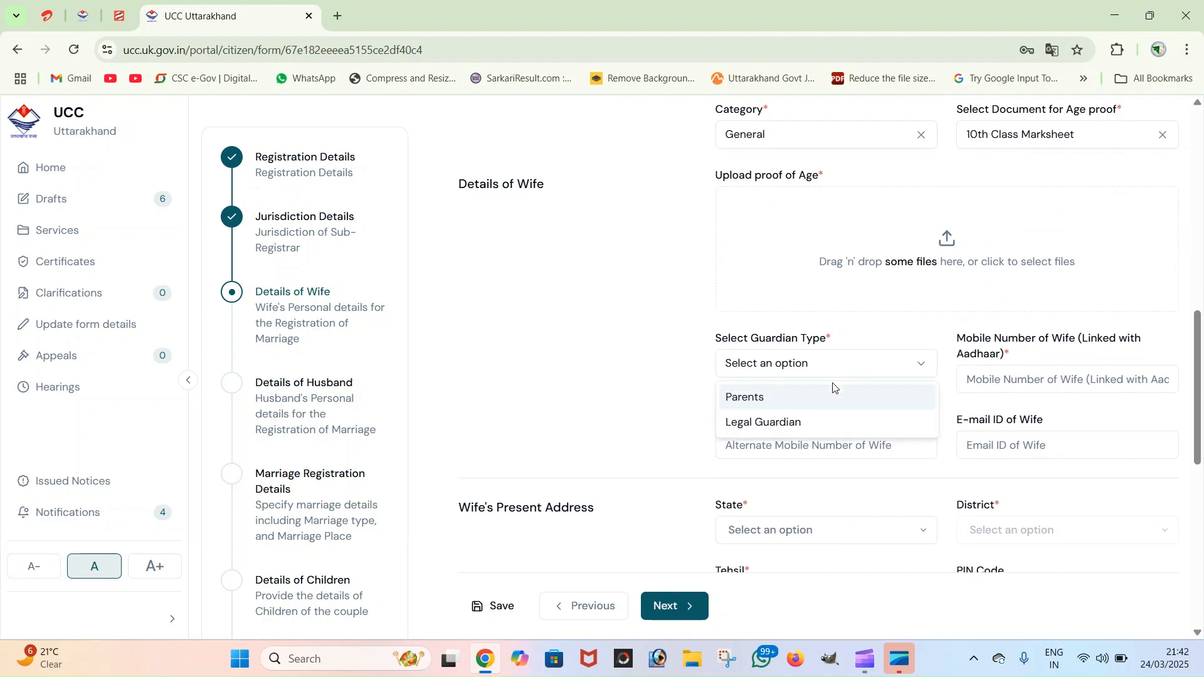
left_click(828, 399)
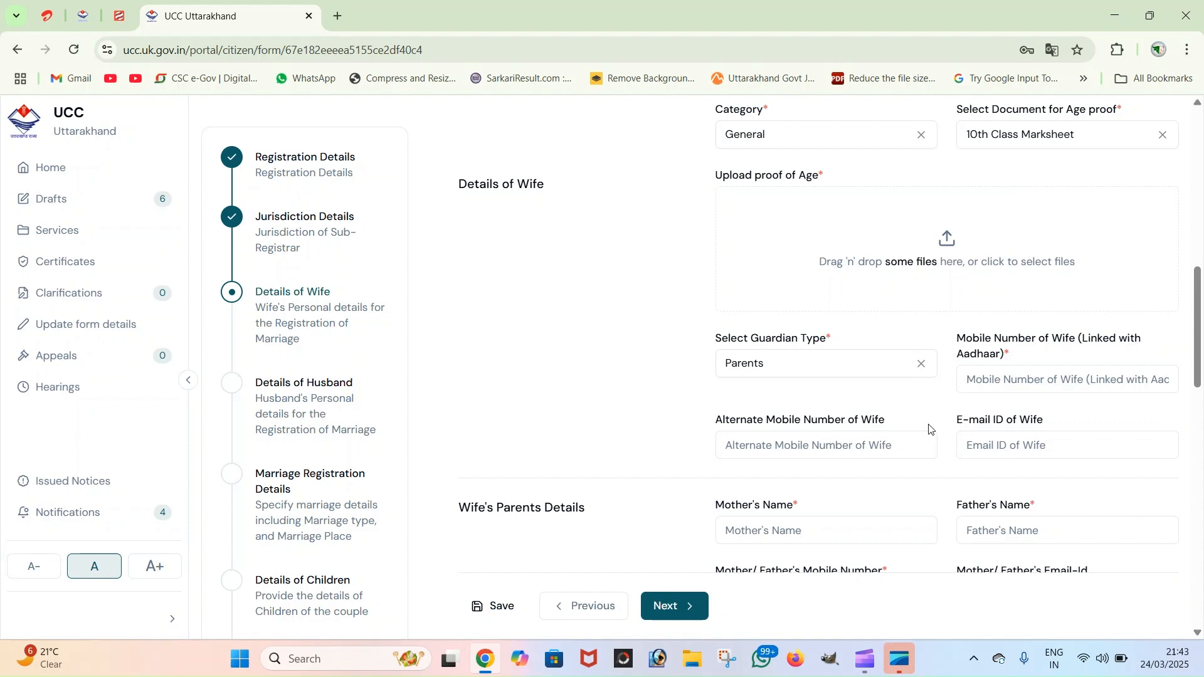
Review the fields for the wife's parents, present address and permanent address, and return to the Aadhaar consent fields
scroll(930, 429, "down", 3)
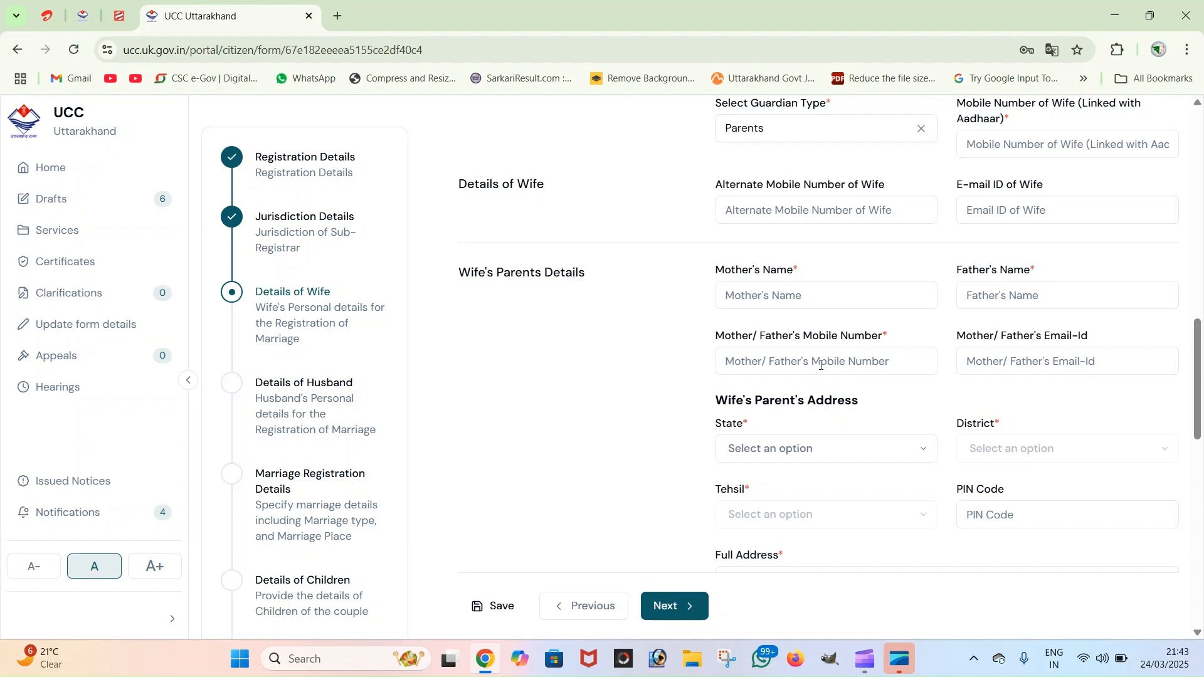
scroll(815, 364, "down", 1)
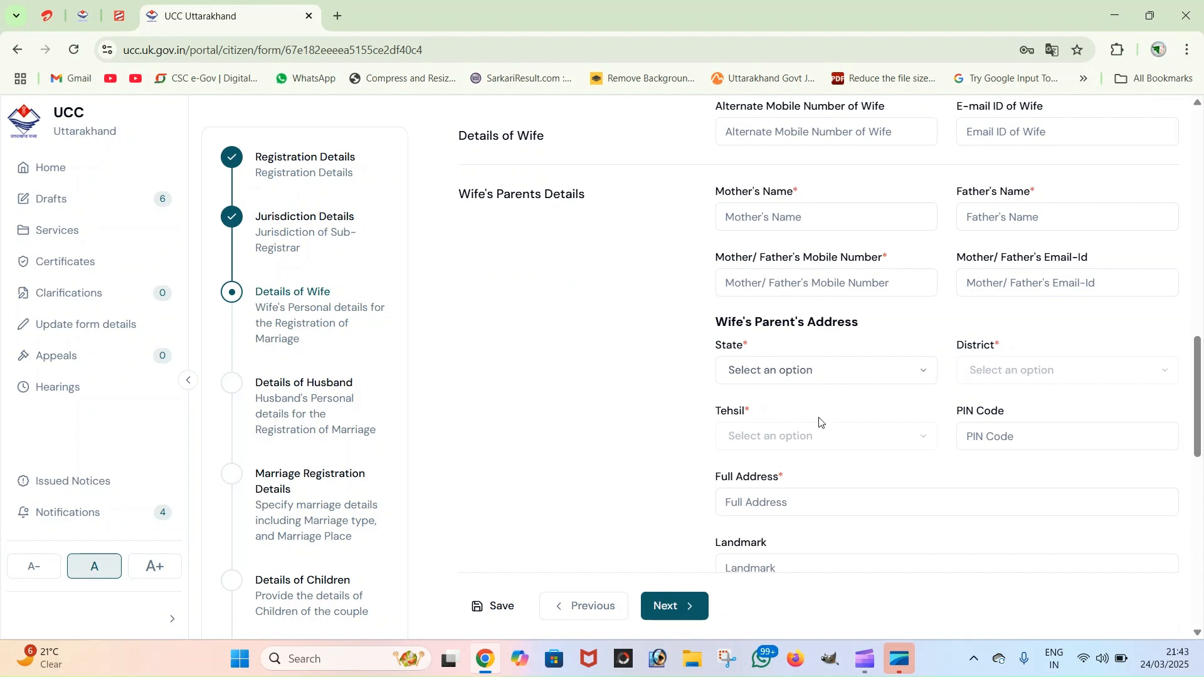
scroll(867, 433, "down", 2)
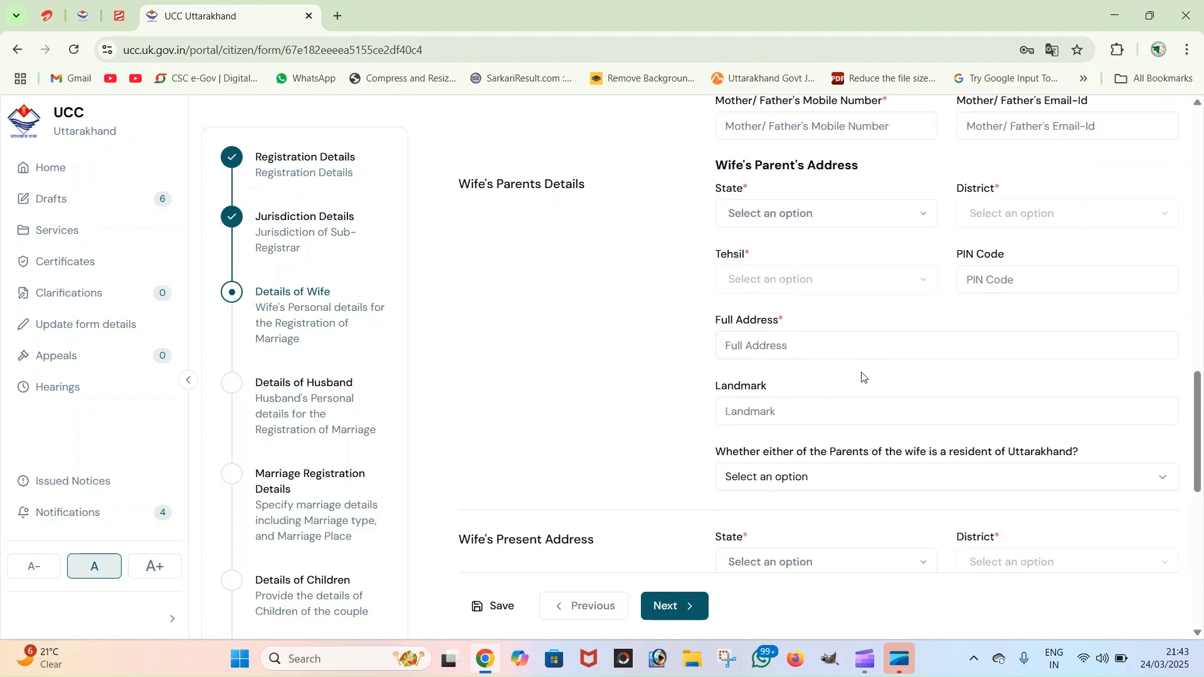
scroll(838, 402, "down", 2)
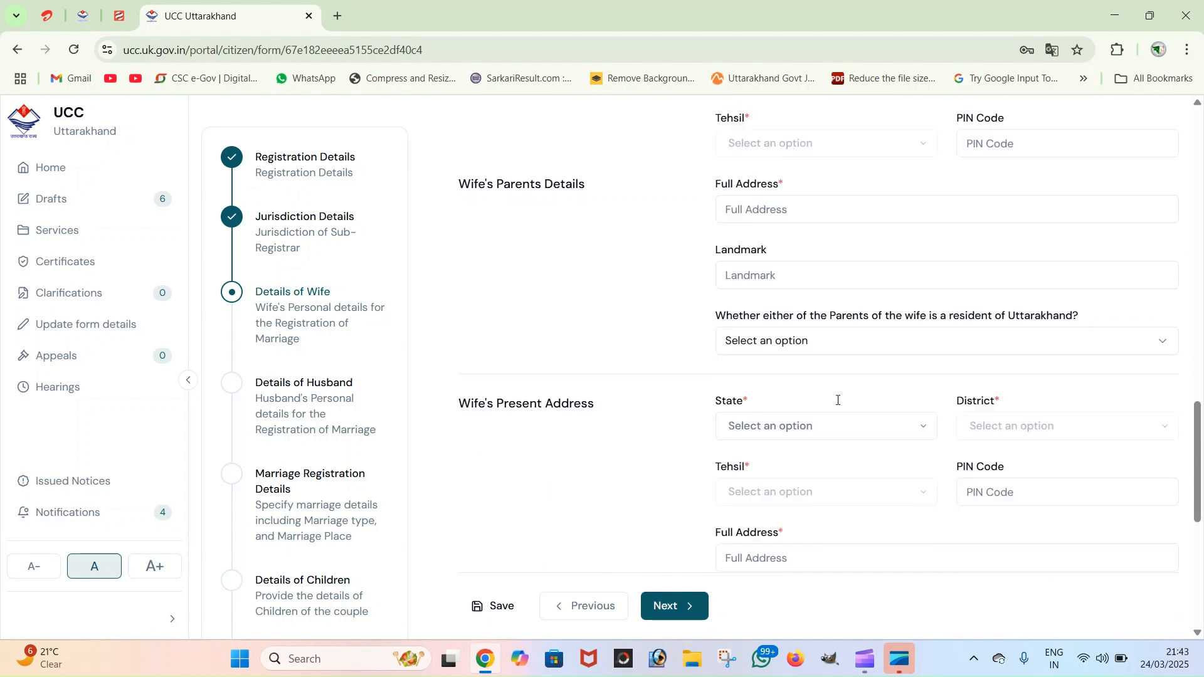
scroll(754, 411, "down", 2)
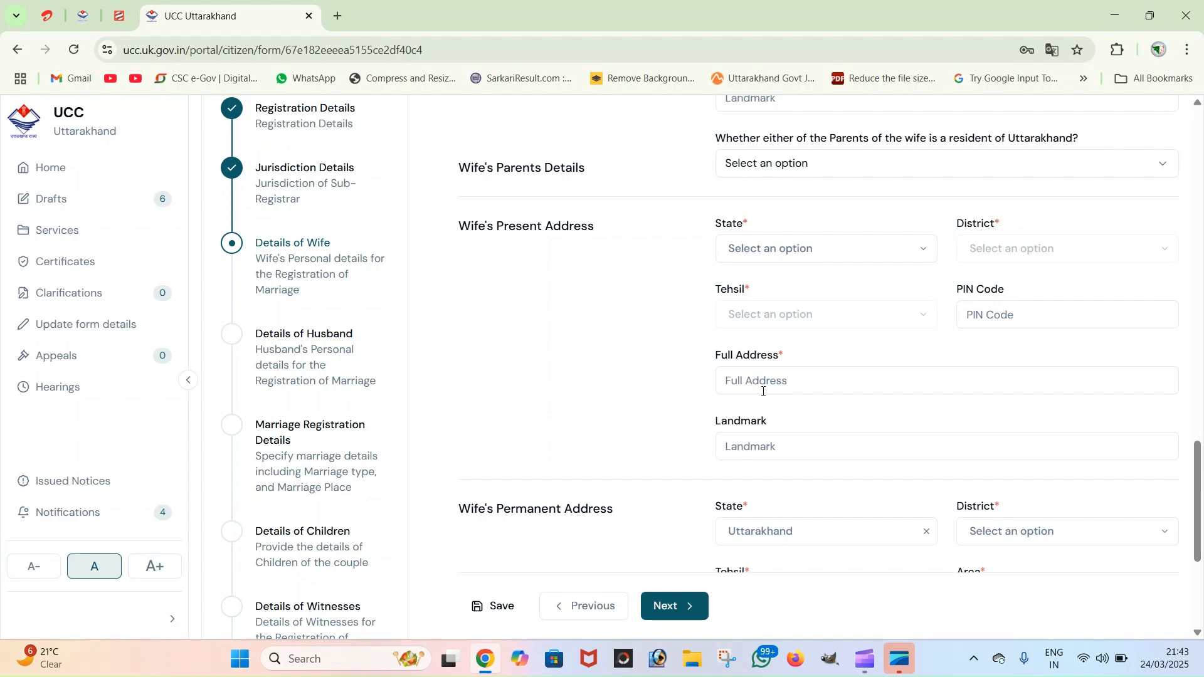
scroll(762, 390, "down", 4)
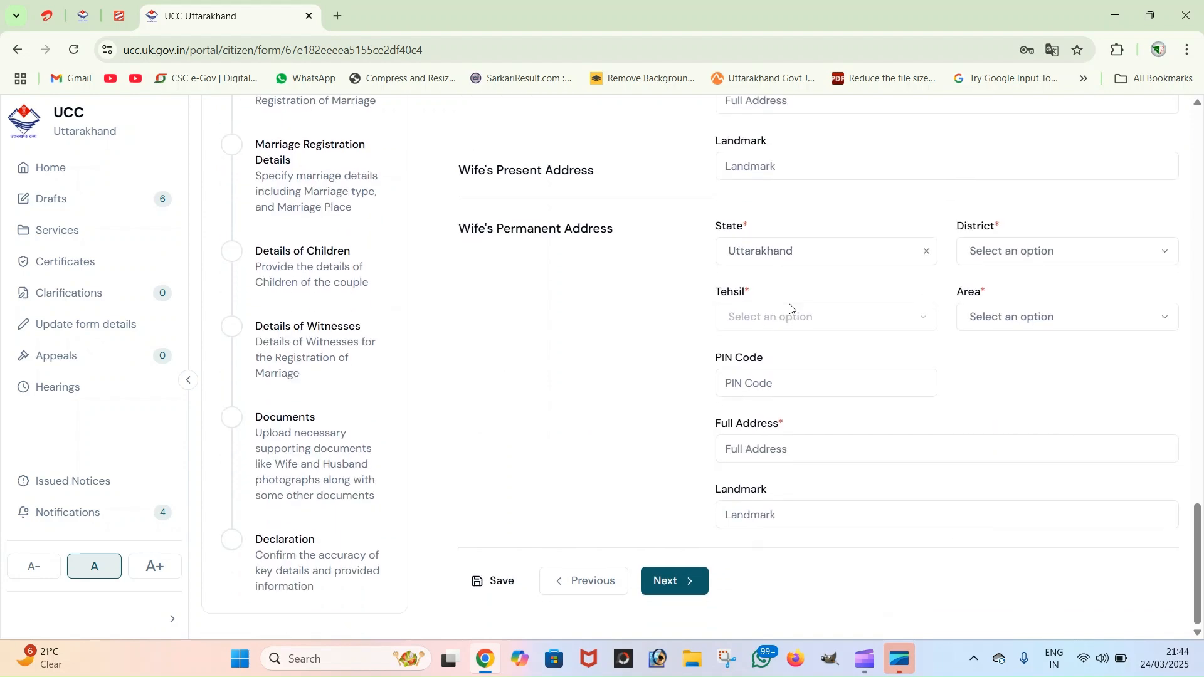
scroll(792, 308, "up", 10)
scroll(790, 308, "up", 15)
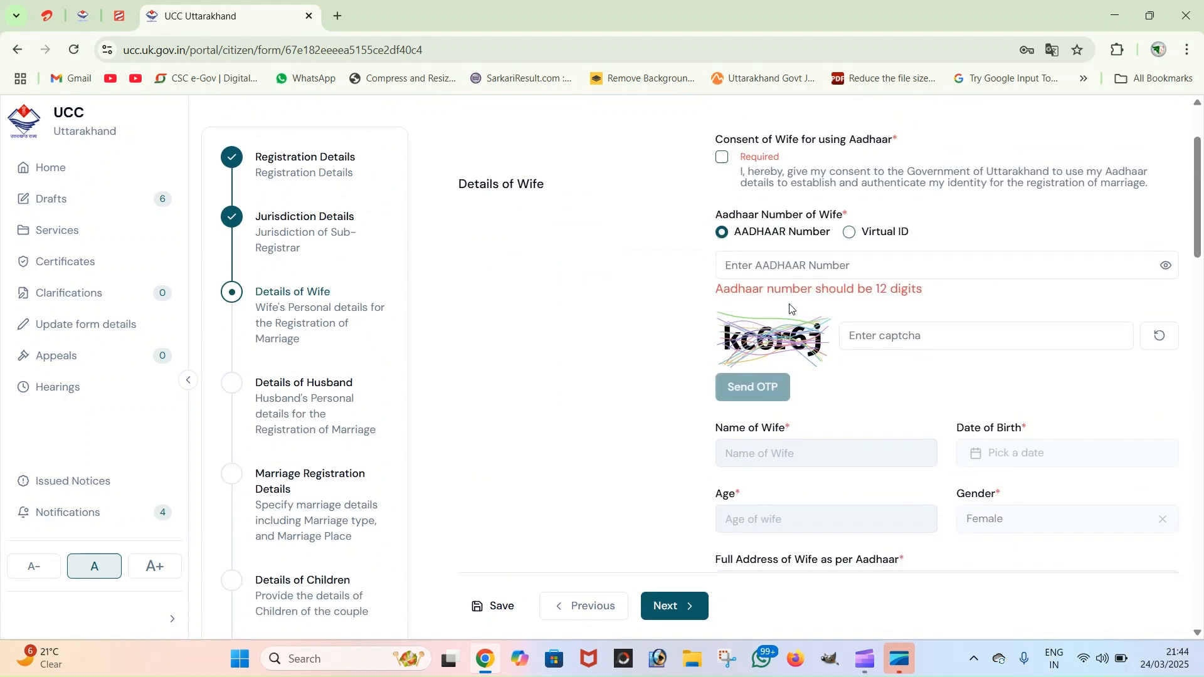
Look over the remaining wife's personal and address fields and proceed to the Details of Husband section
scroll(790, 307, "down", 7)
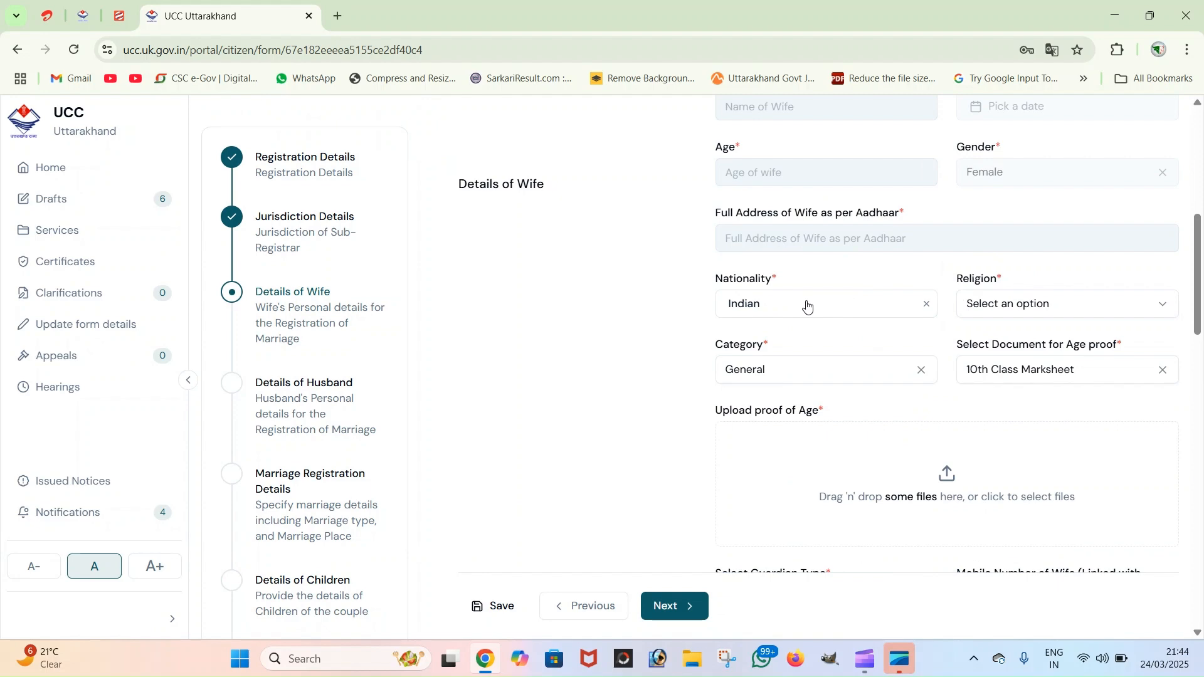
scroll(807, 306, "down", 15)
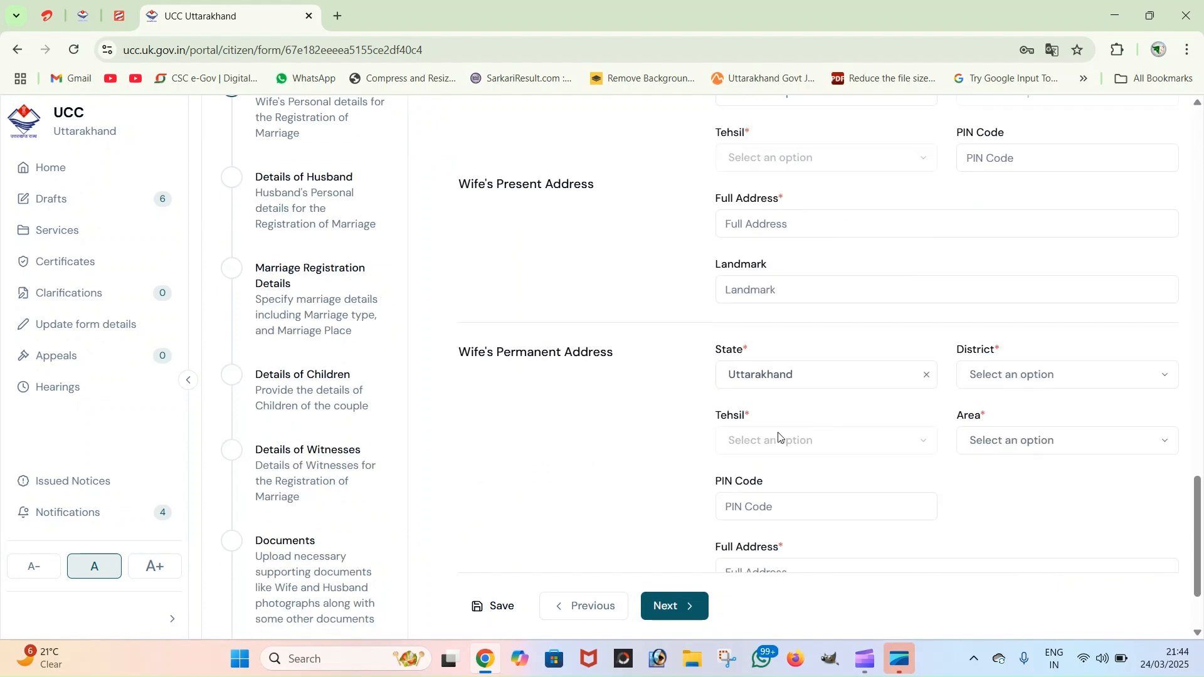
scroll(780, 438, "down", 2)
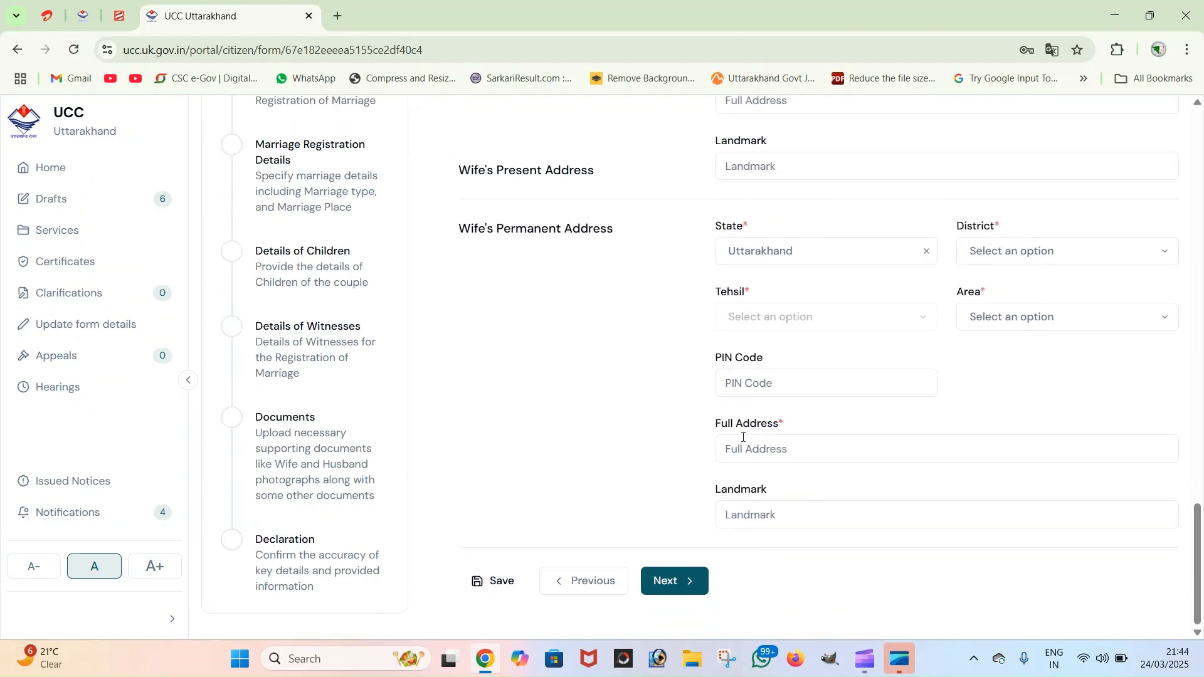
left_click(671, 583)
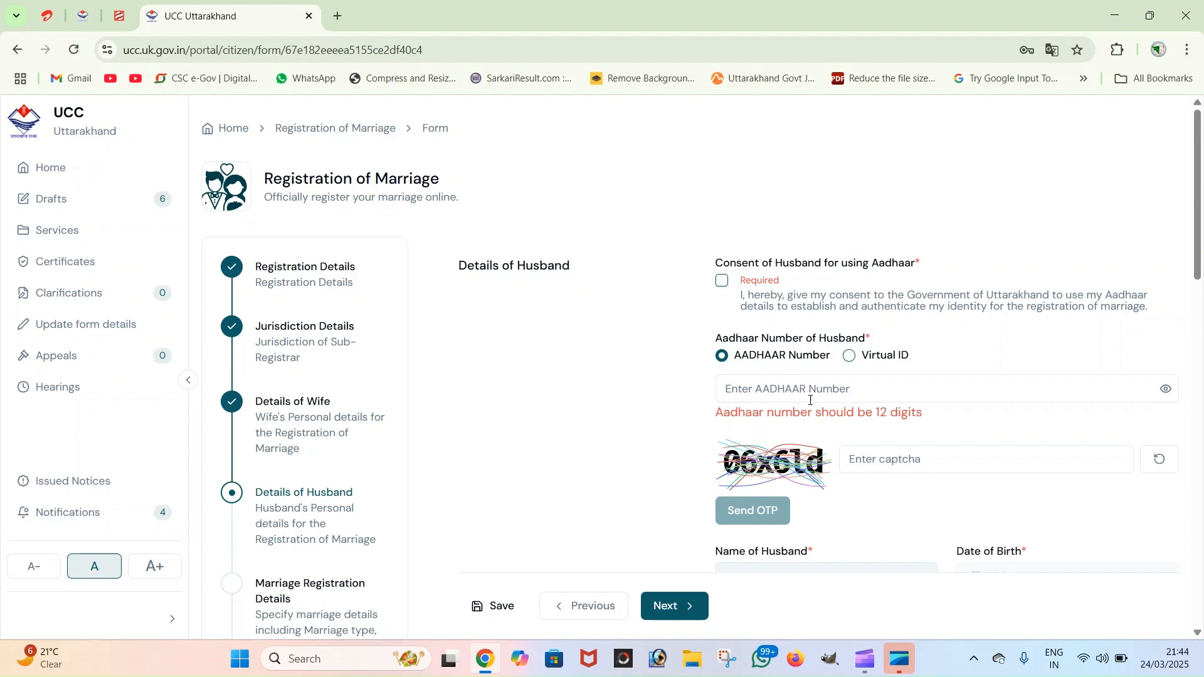
Review the husband's Aadhaar, personal detail, present address and permanent address fields
scroll(814, 399, "down", 7)
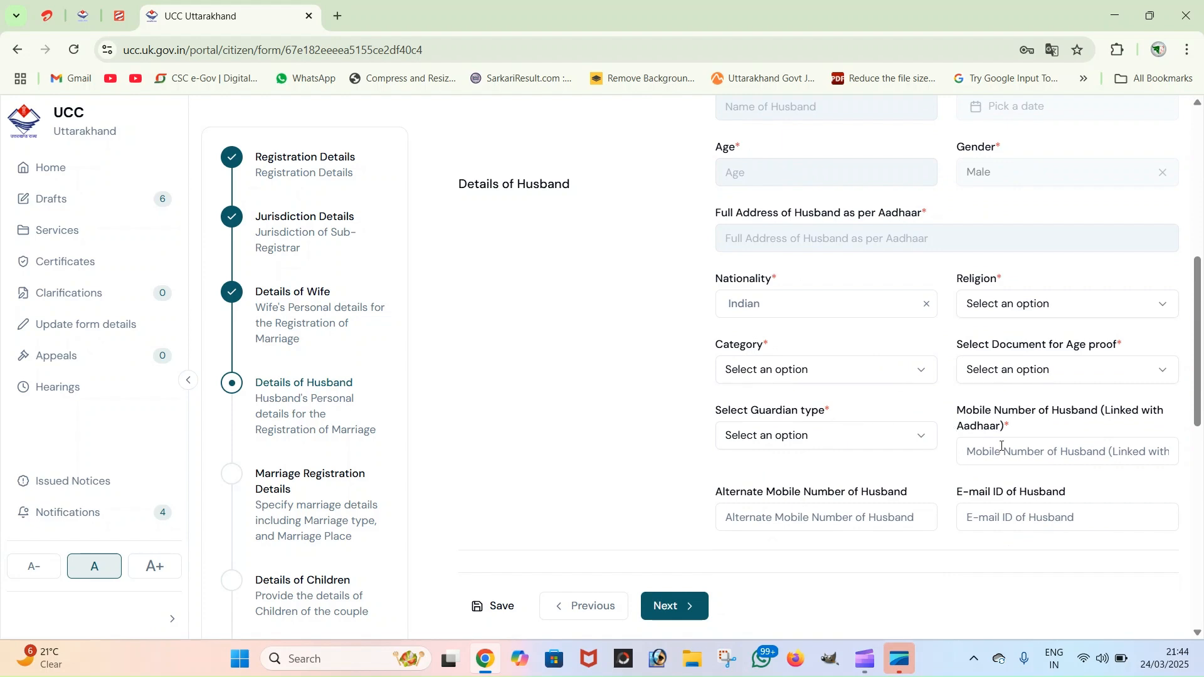
scroll(1002, 446, "down", 5)
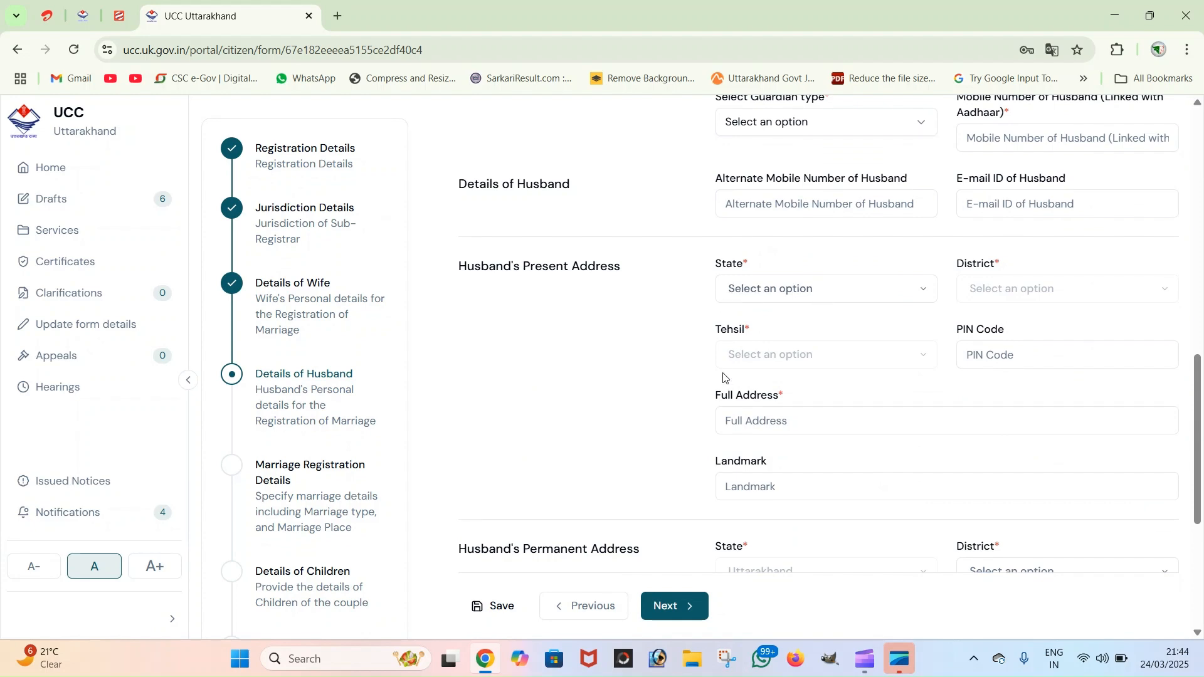
scroll(727, 376, "down", 4)
scroll(731, 379, "down", 1)
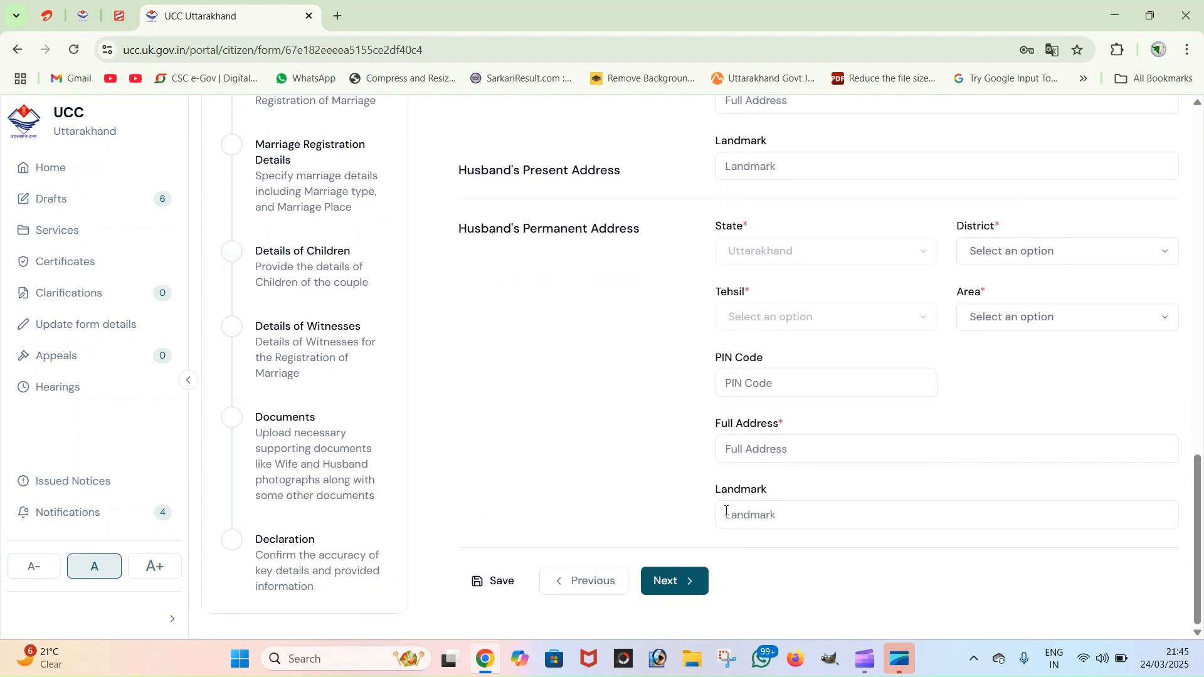
scroll(728, 513, "up", 6)
scroll(728, 501, "up", 3)
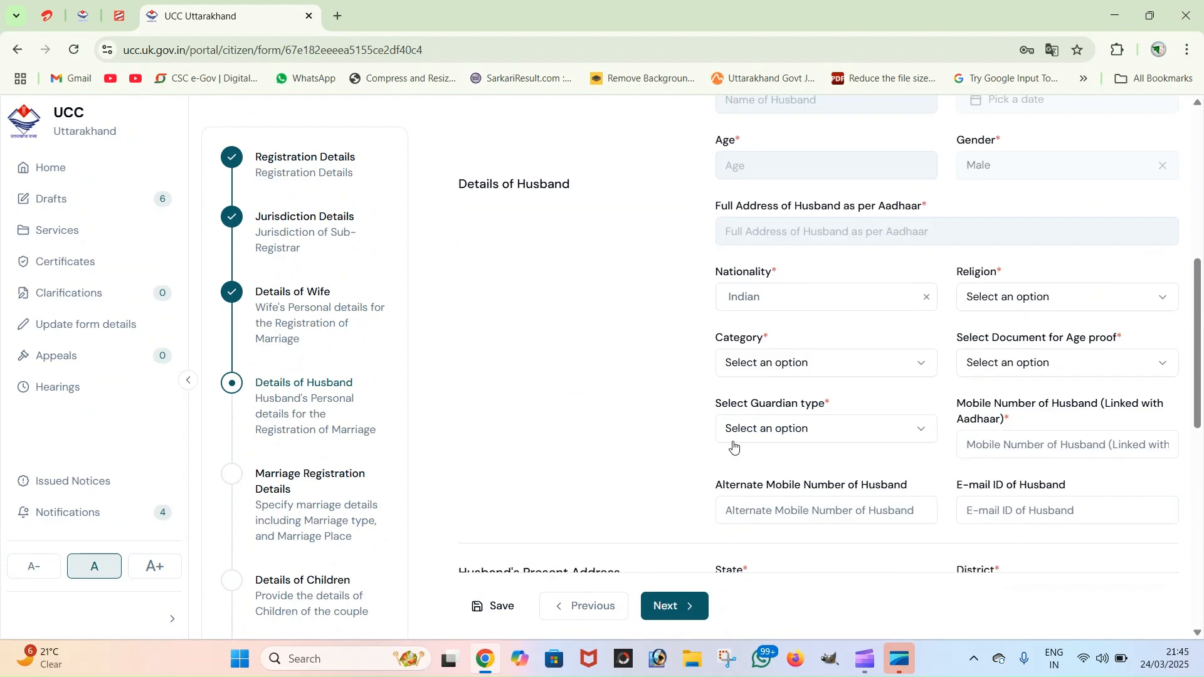
scroll(734, 449, "up", 4)
scroll(734, 447, "down", 3)
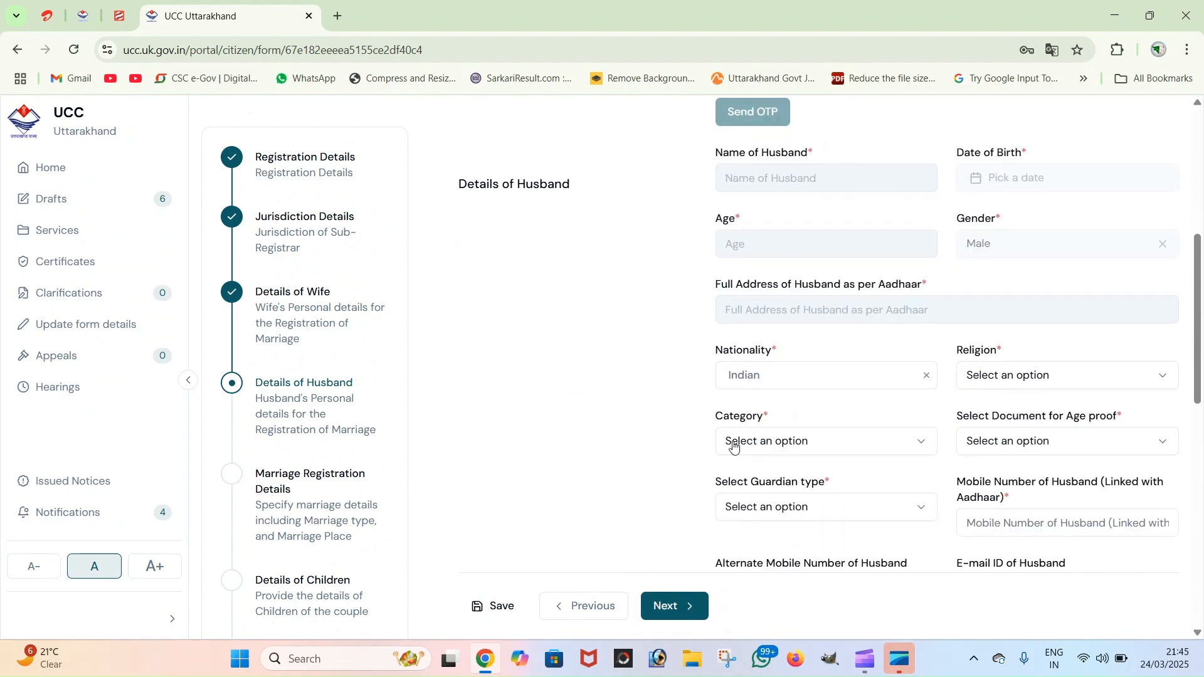
scroll(729, 444, "down", 4)
scroll(671, 458, "down", 3)
Continue to the Marriage Registration Details section and set the type of marriage ceremony to Saptapadi
left_click(668, 605)
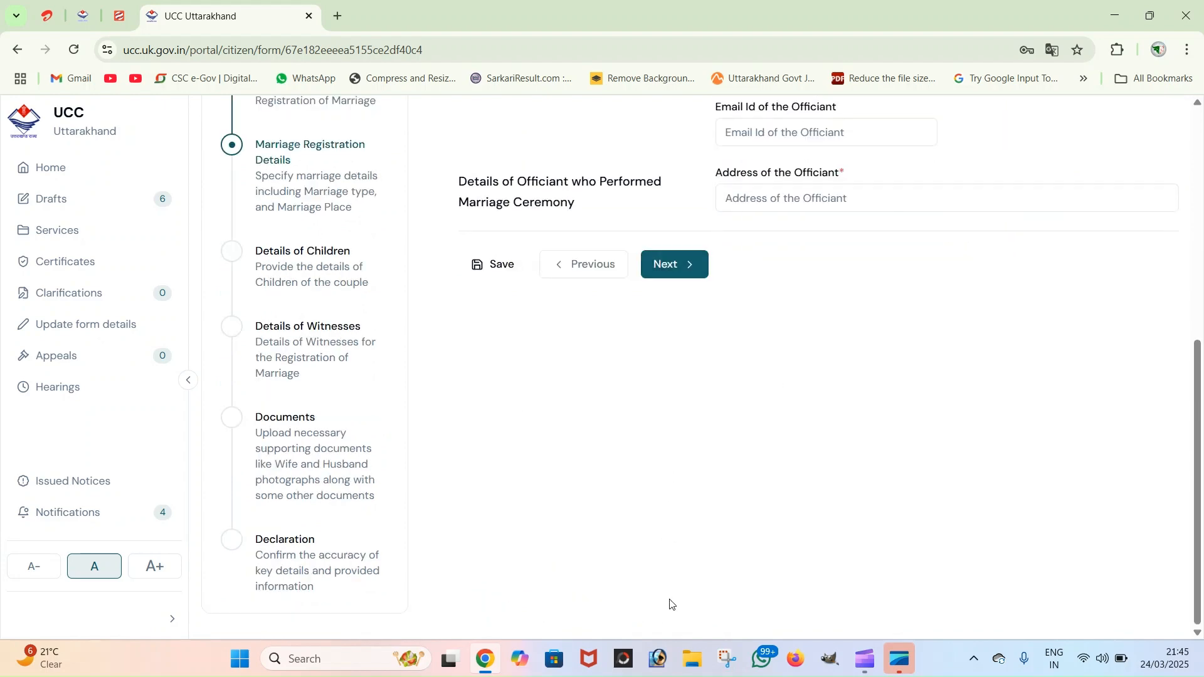
scroll(671, 445, "up", 3)
scroll(671, 444, "up", 2)
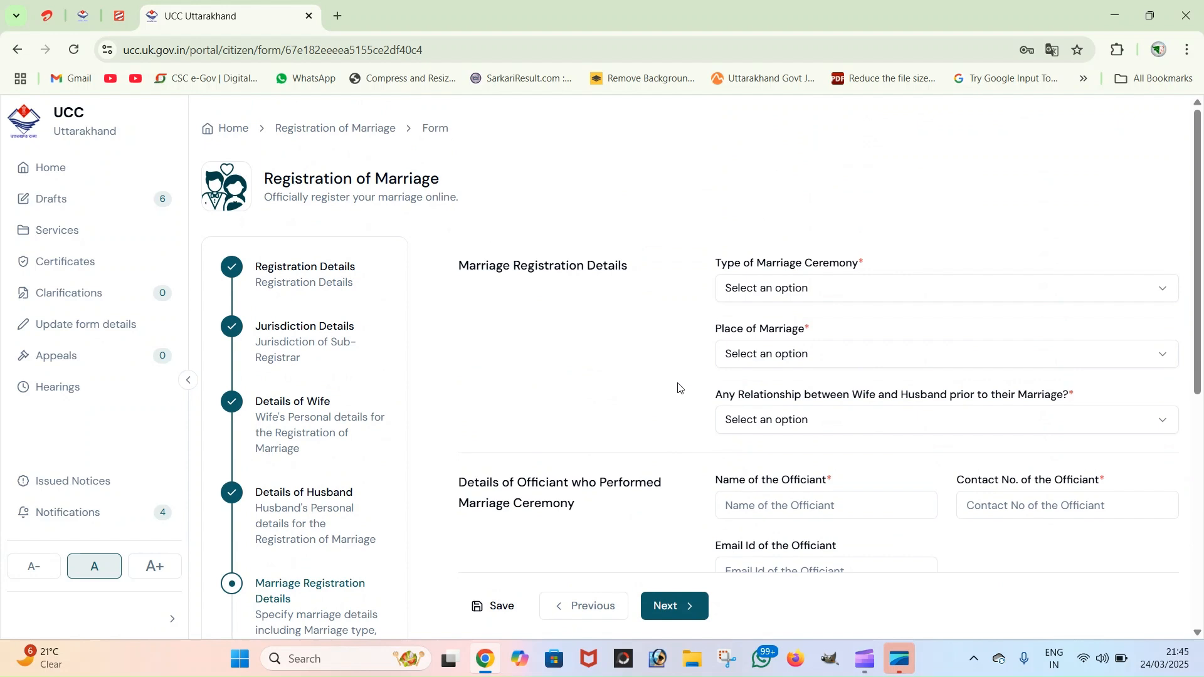
left_click(757, 295)
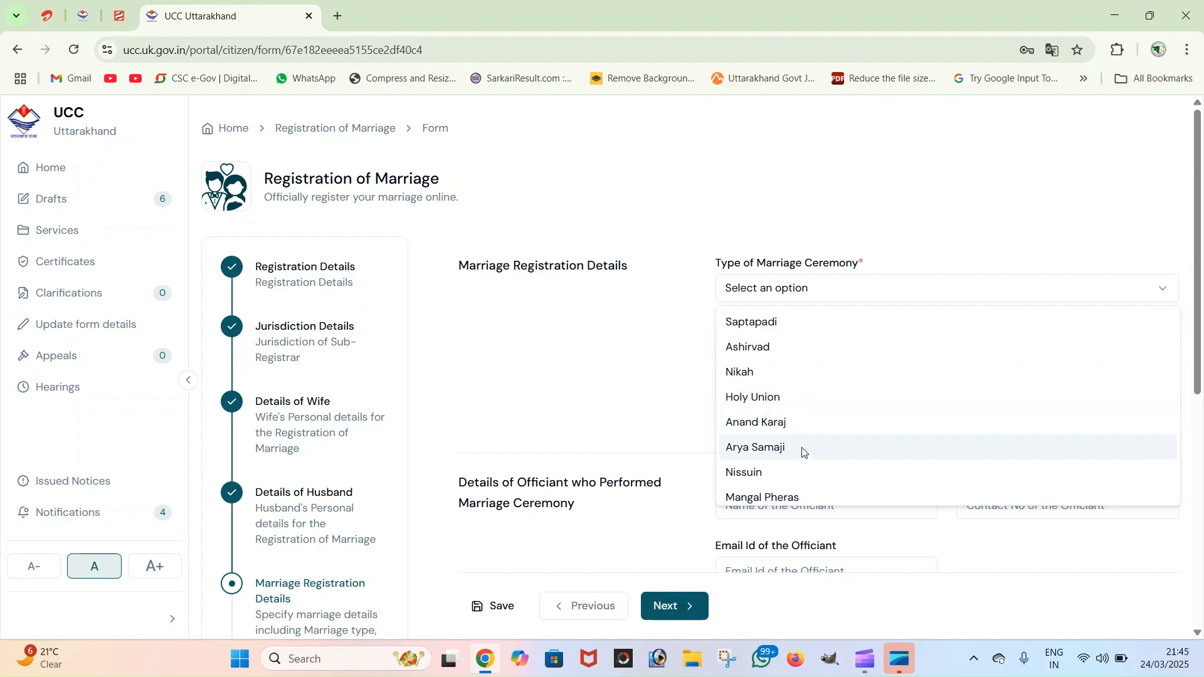
scroll(807, 462, "down", 1)
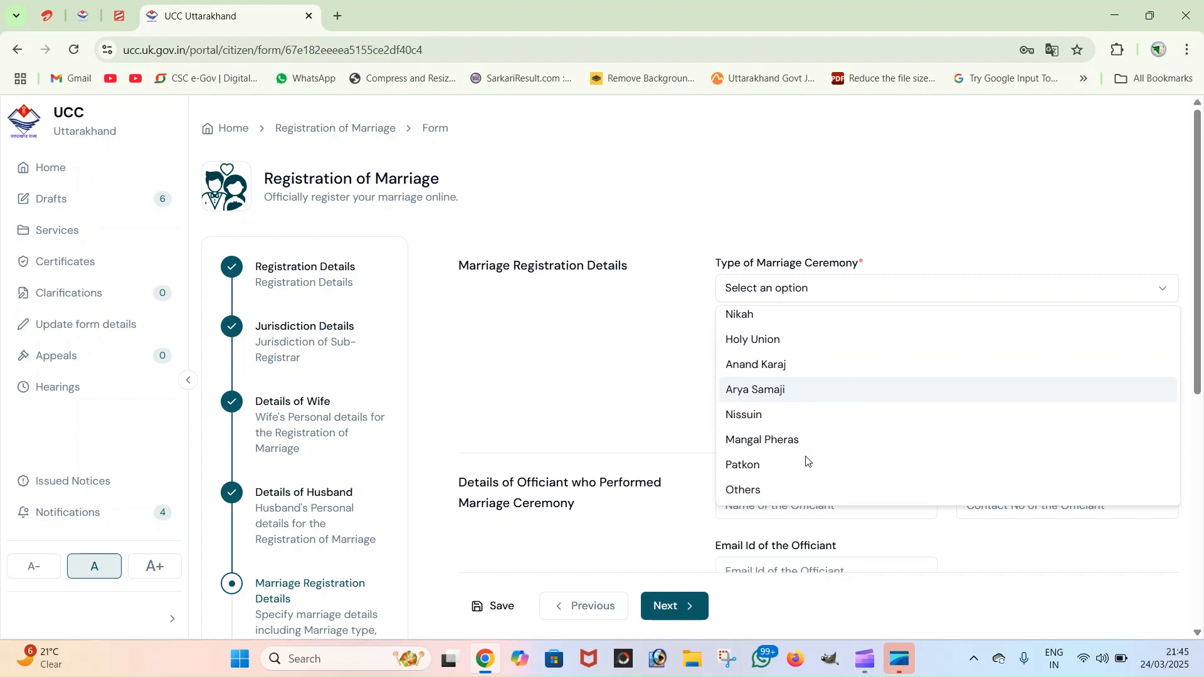
scroll(785, 469, "up", 1)
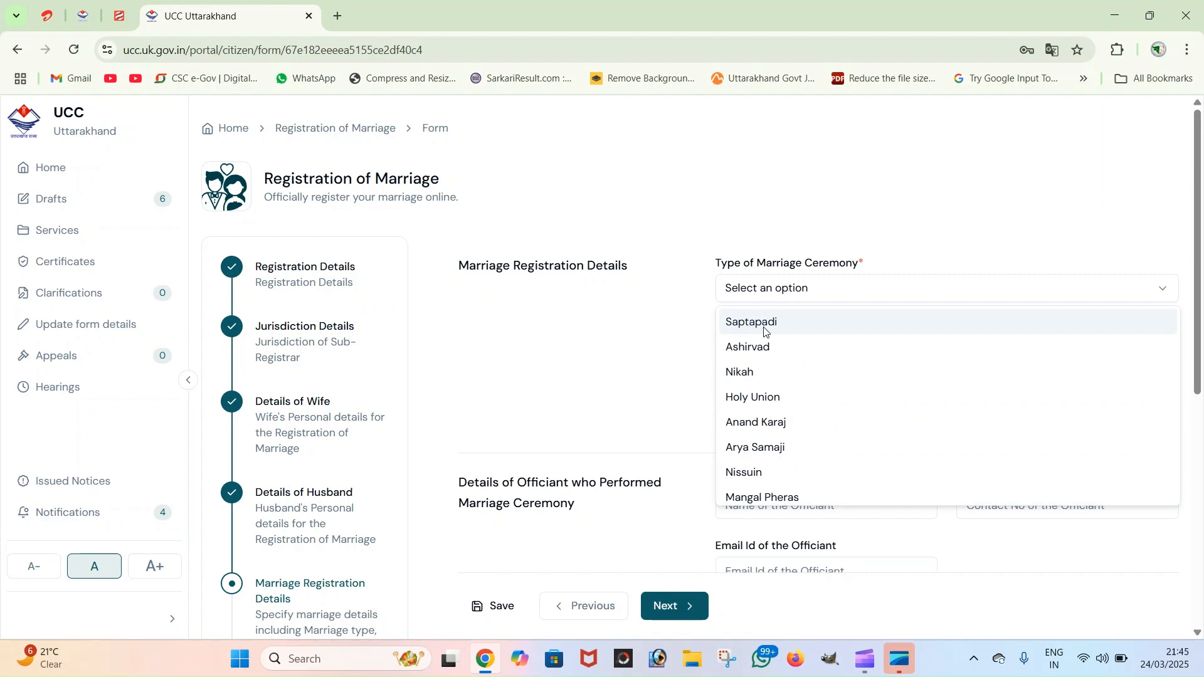
left_click(740, 331)
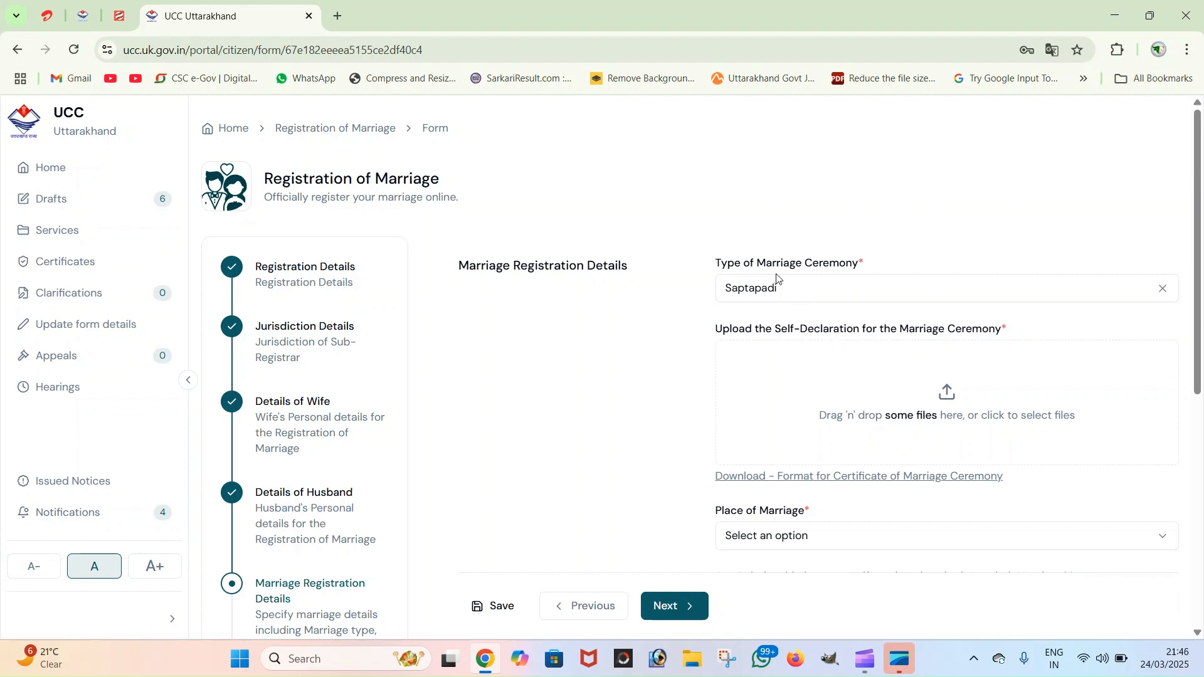
Answer No to any relationship between wife and husband prior to their marriage
scroll(821, 355, "down", 1)
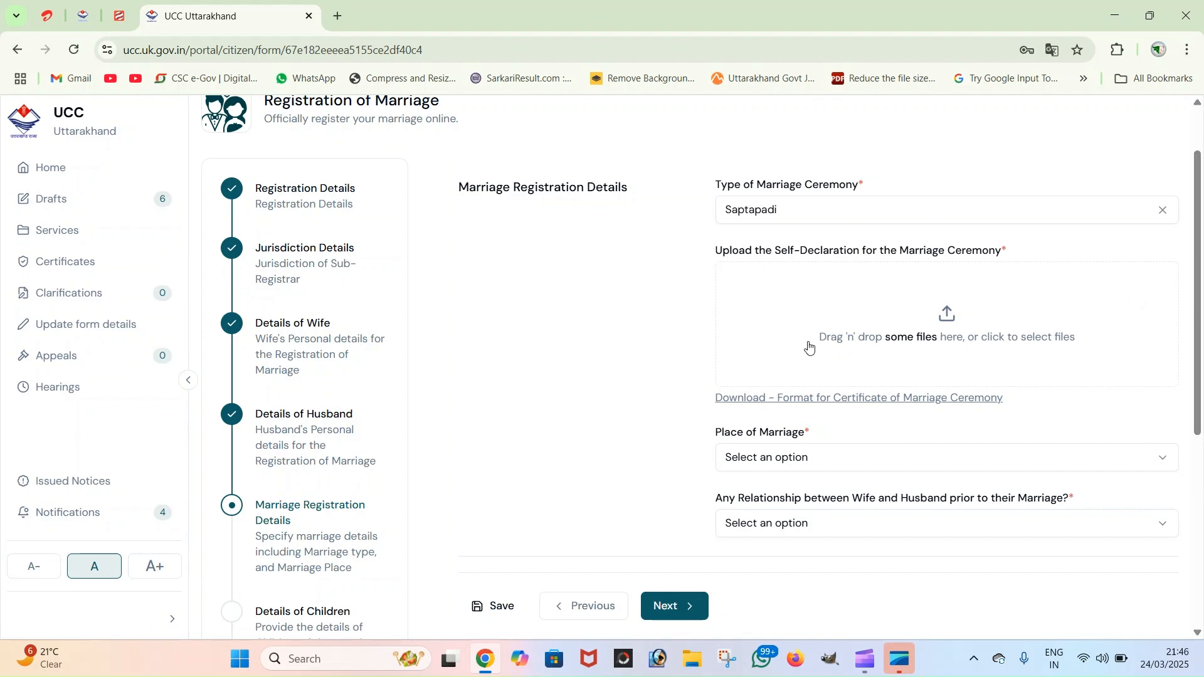
scroll(766, 352, "down", 2)
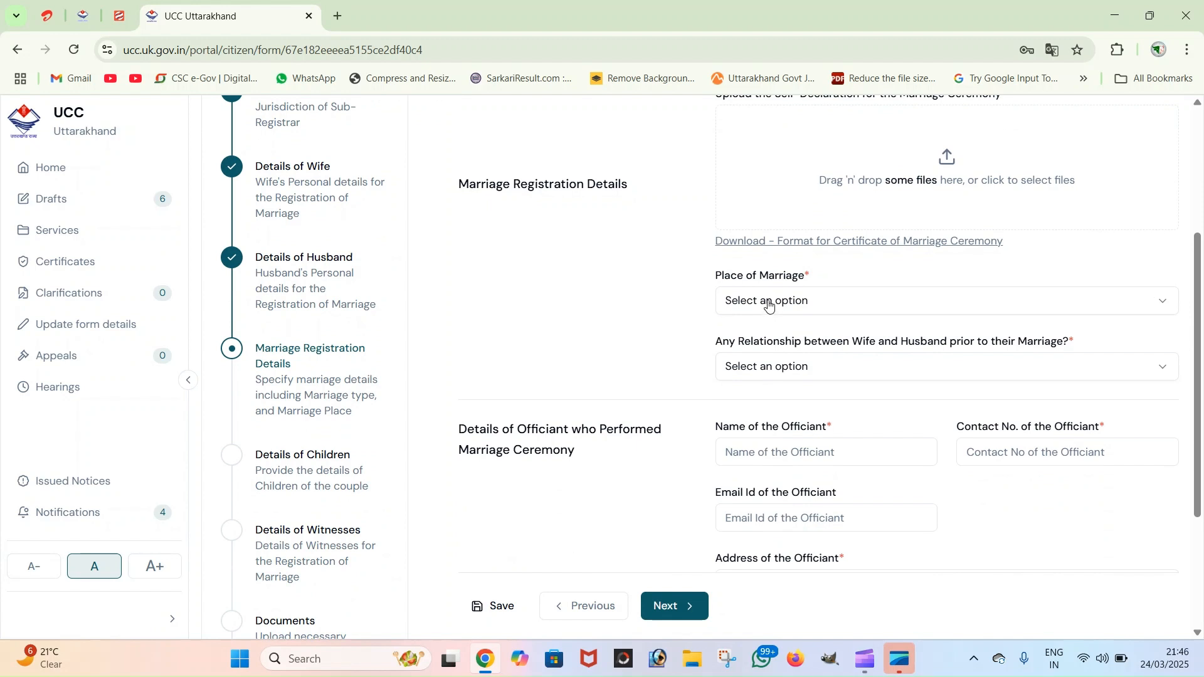
left_click(771, 373)
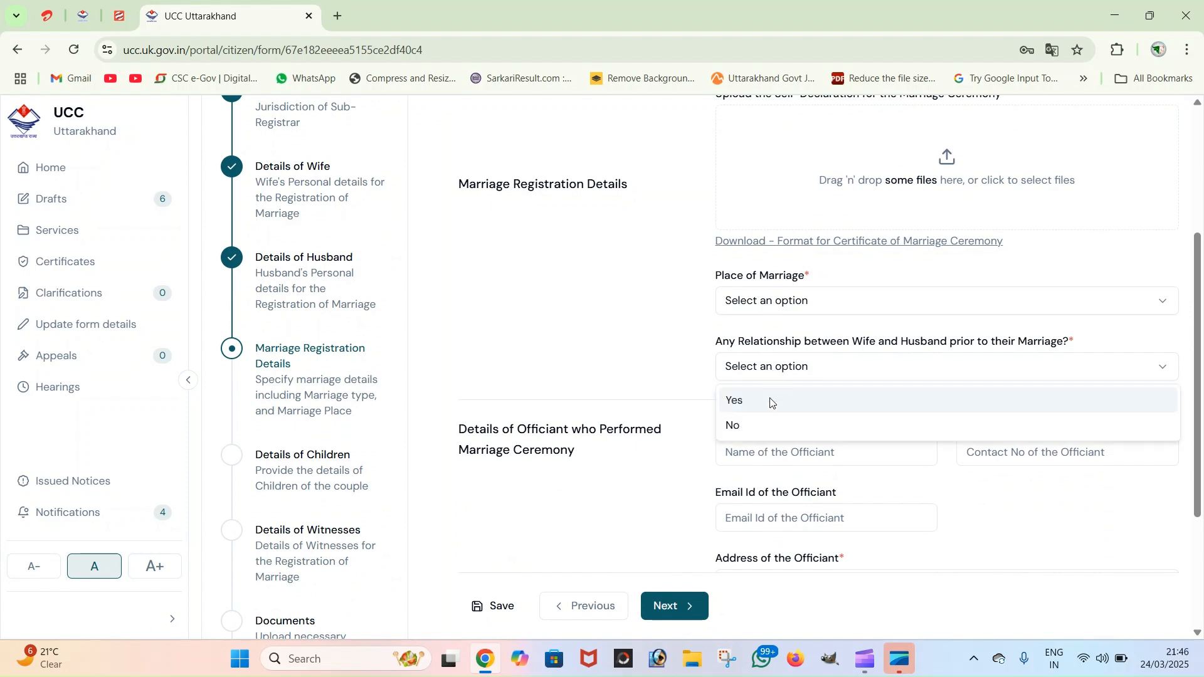
left_click(767, 426)
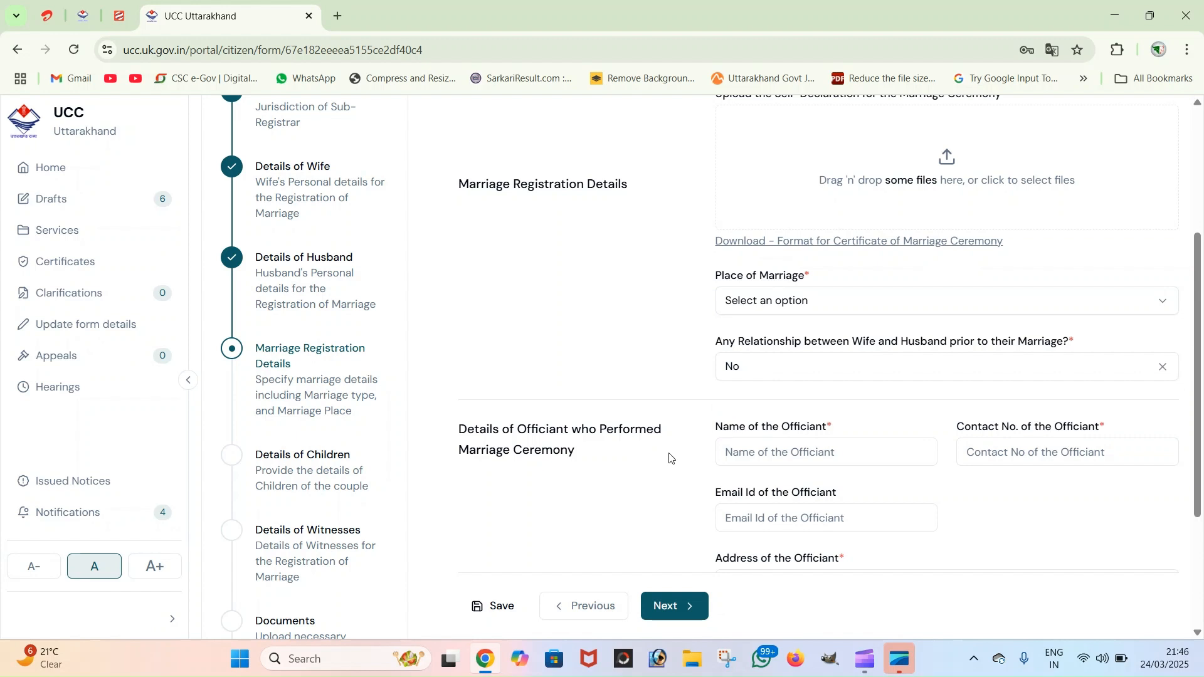
Review the ceremony self-declaration upload, place of marriage and officiant detail fields
scroll(728, 451, "down", 2)
scroll(726, 458, "up", 3)
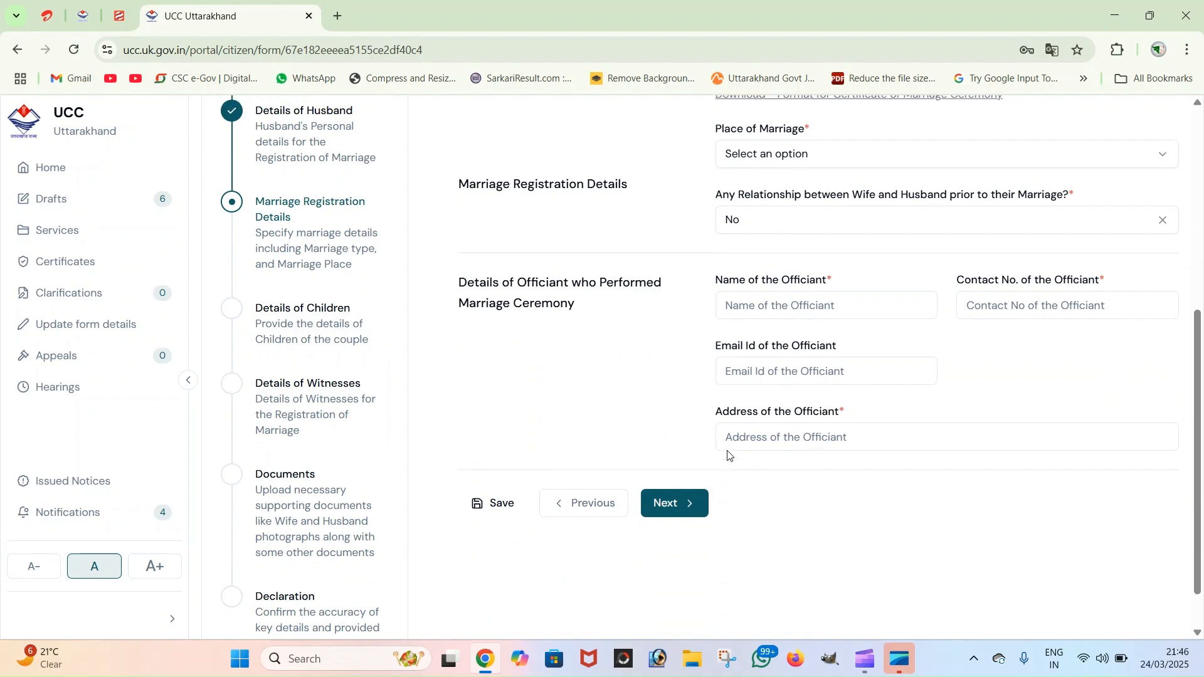
scroll(834, 476, "up", 2)
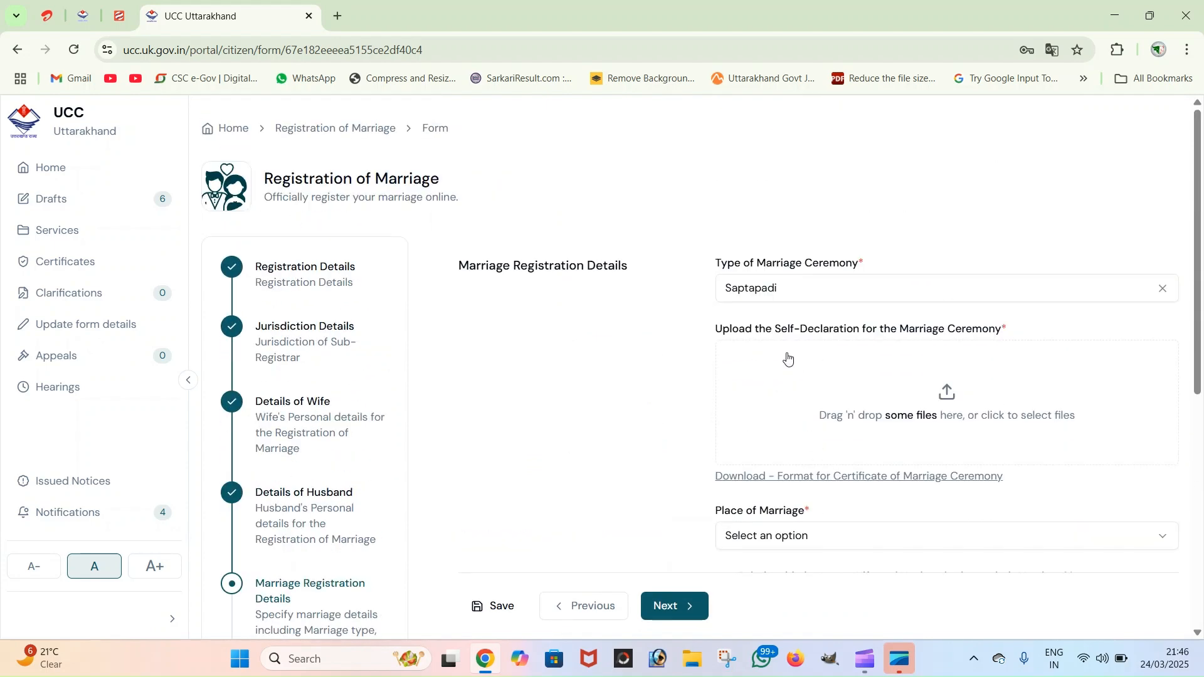
scroll(742, 403, "down", 3)
scroll(742, 403, "down", 1)
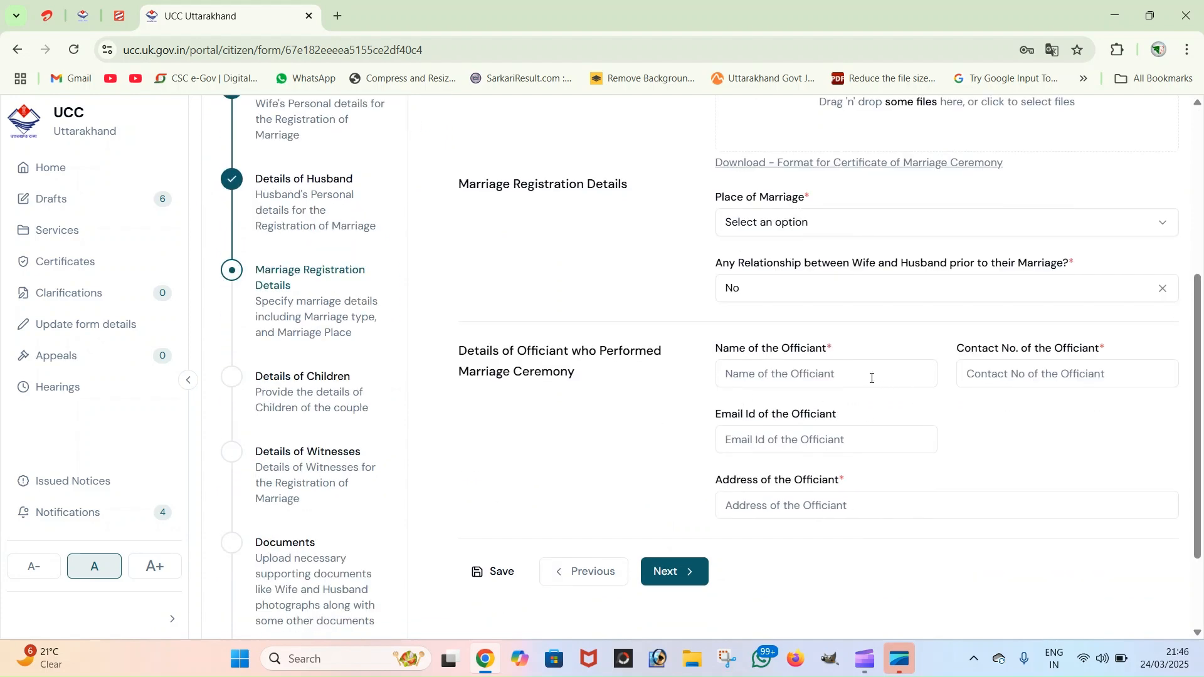
scroll(865, 379, "up", 5)
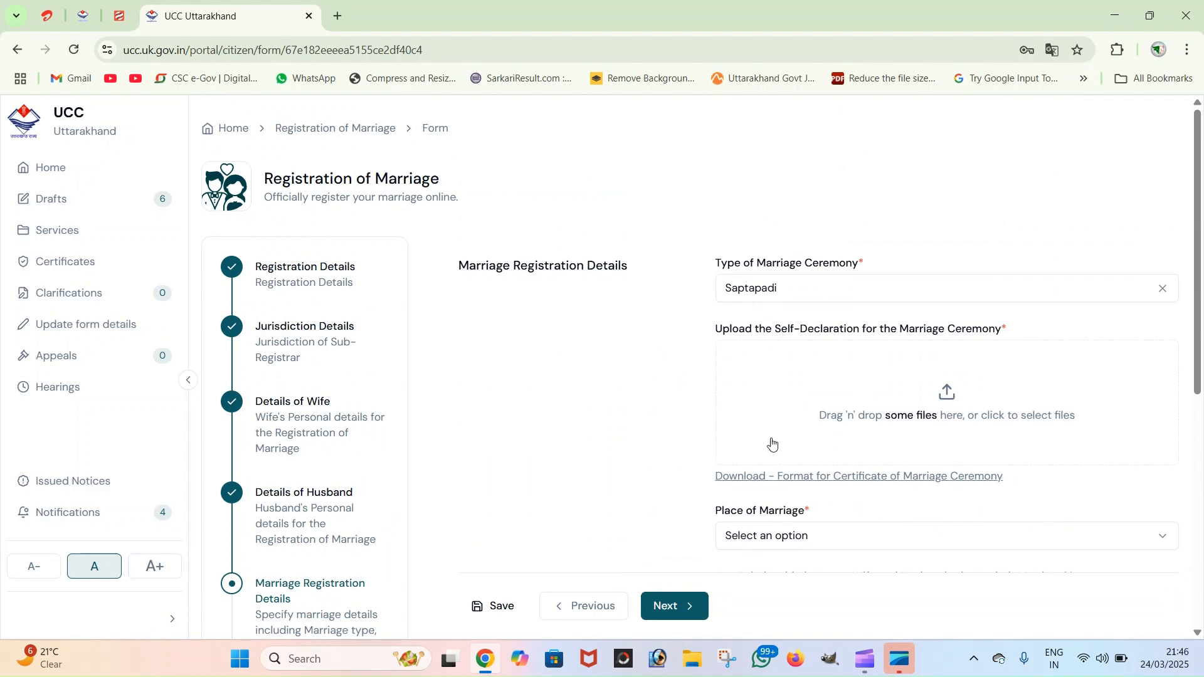
scroll(772, 444, "down", 3)
scroll(826, 481, "down", 4)
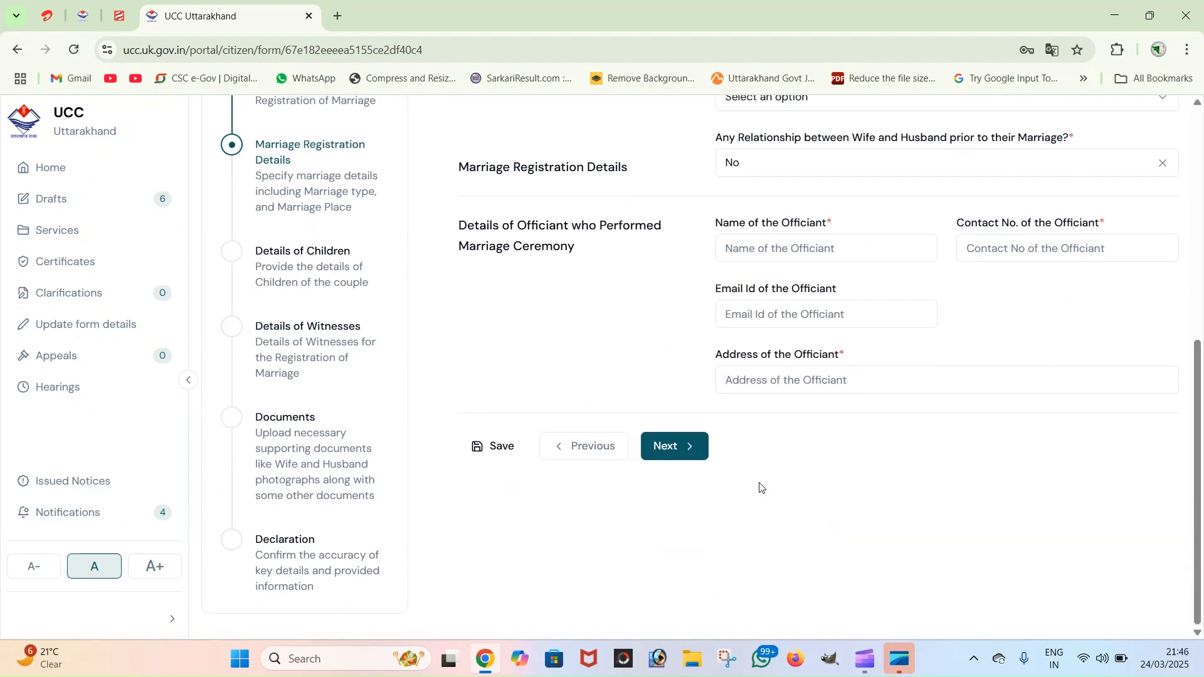
Proceed to the Details of Children section and answer Yes to whether either party has children
left_click(688, 450)
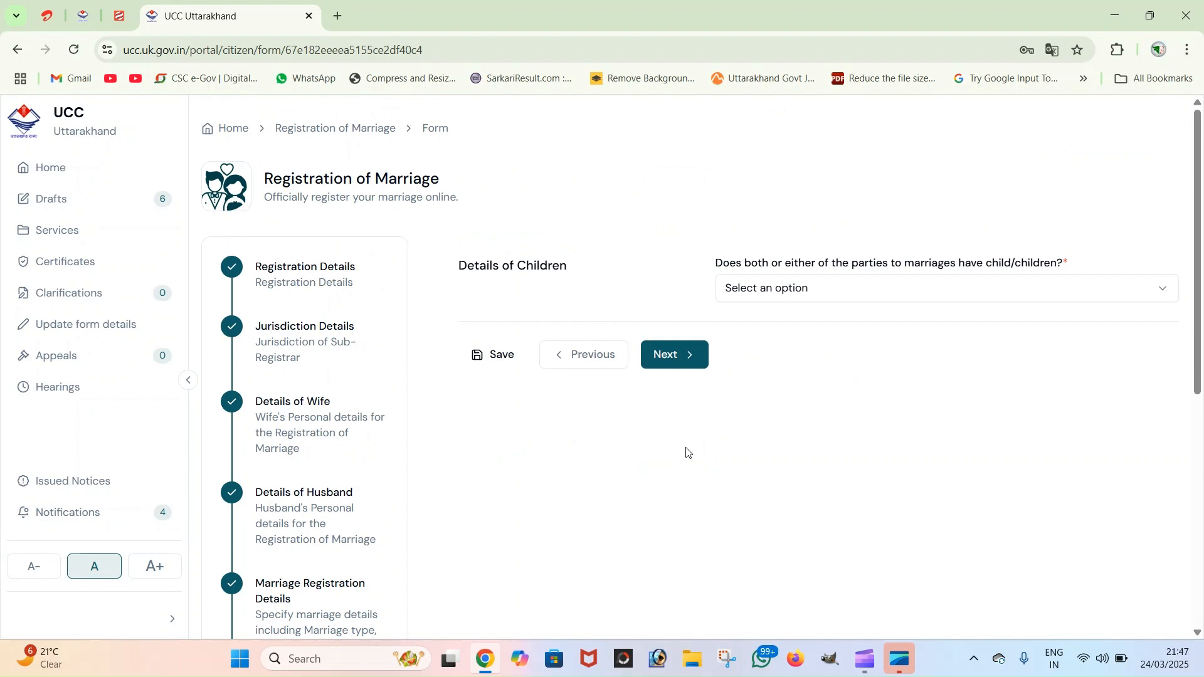
left_click(772, 292)
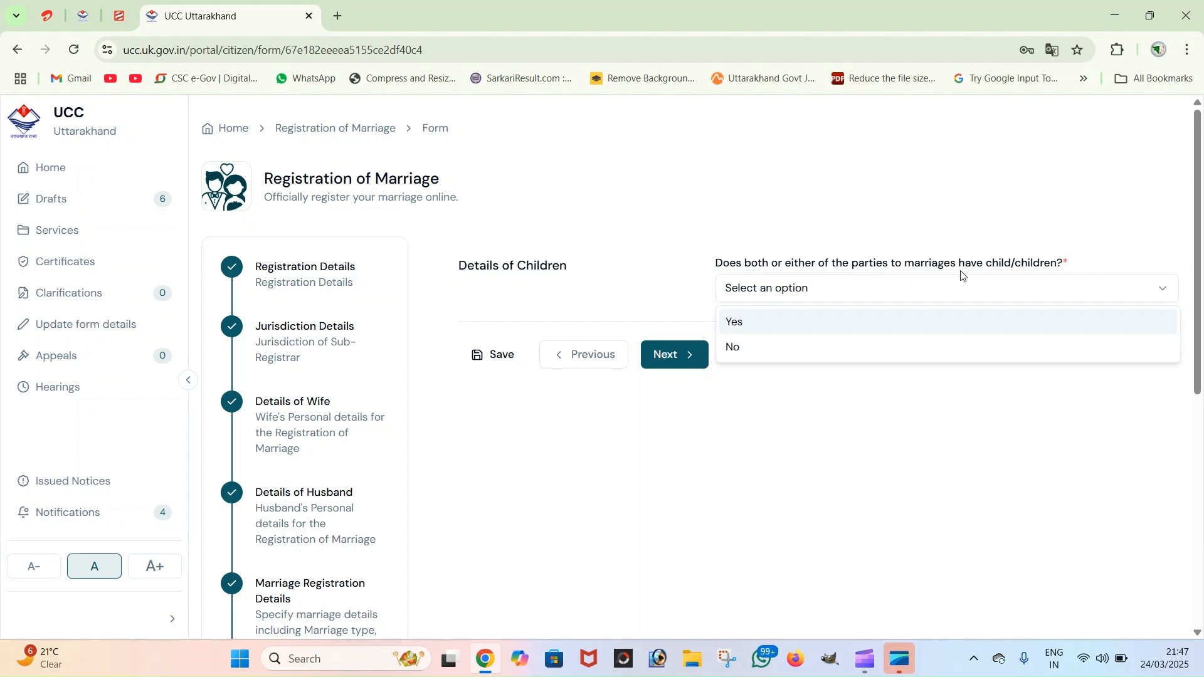
left_click(741, 322)
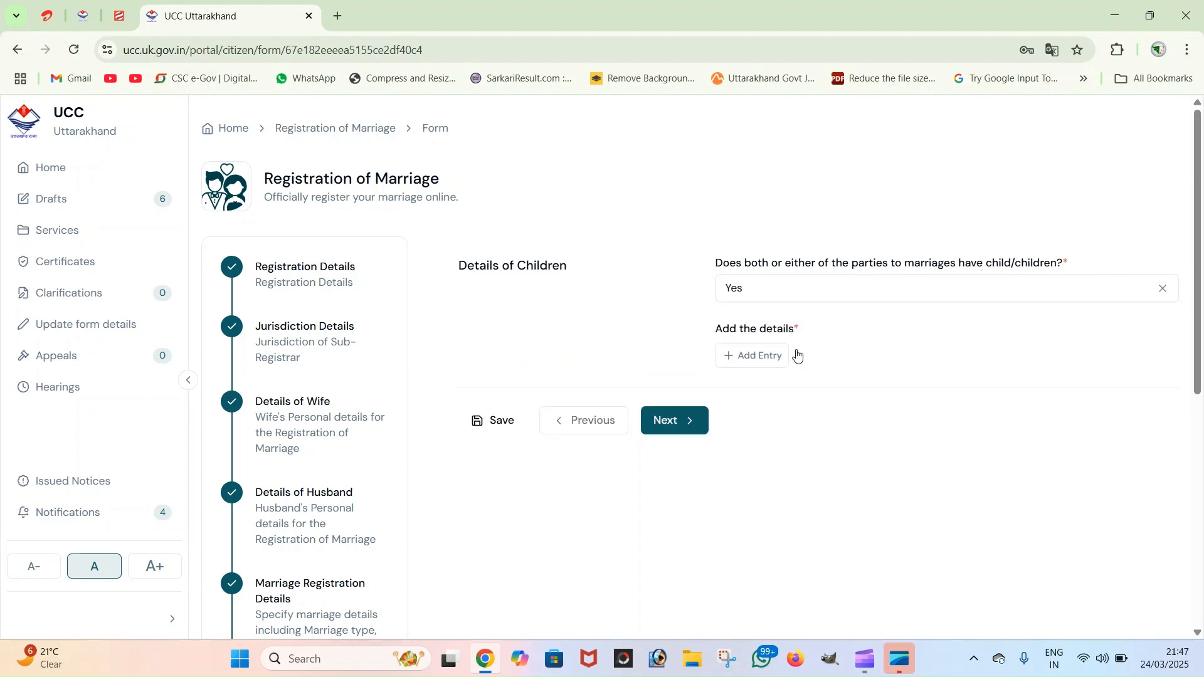
Add a child entry and choose Between the date of marriage and the date of submission of memorandum
left_click(765, 362)
left_click(817, 389)
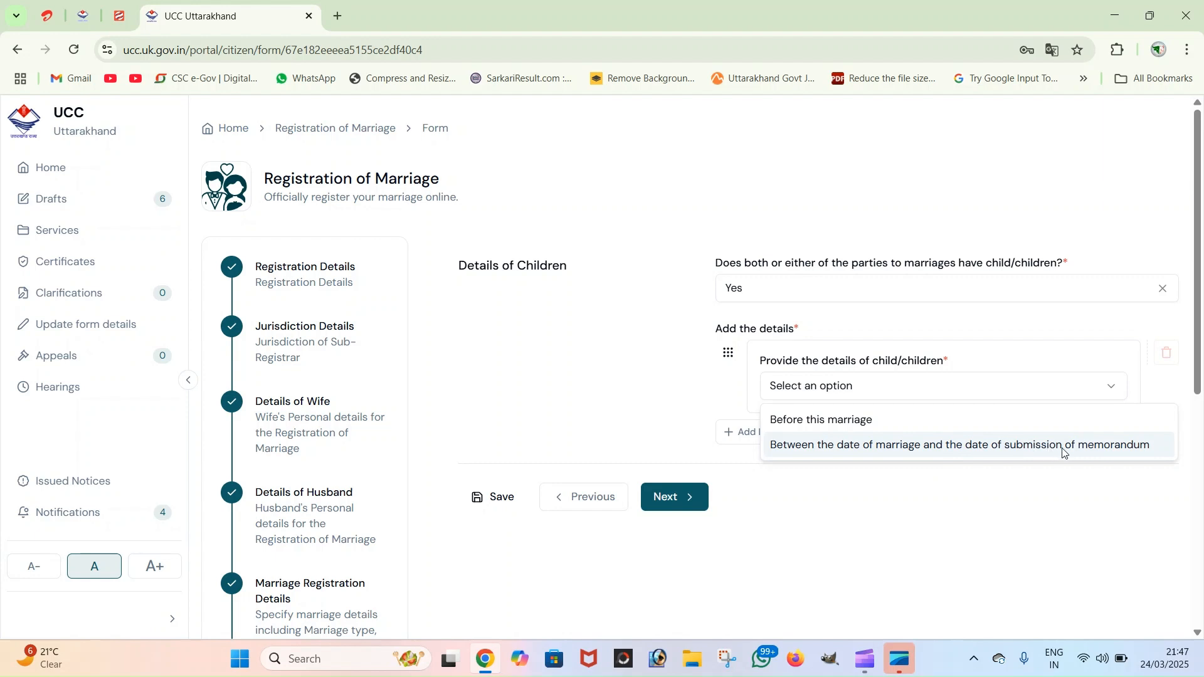
left_click(858, 449)
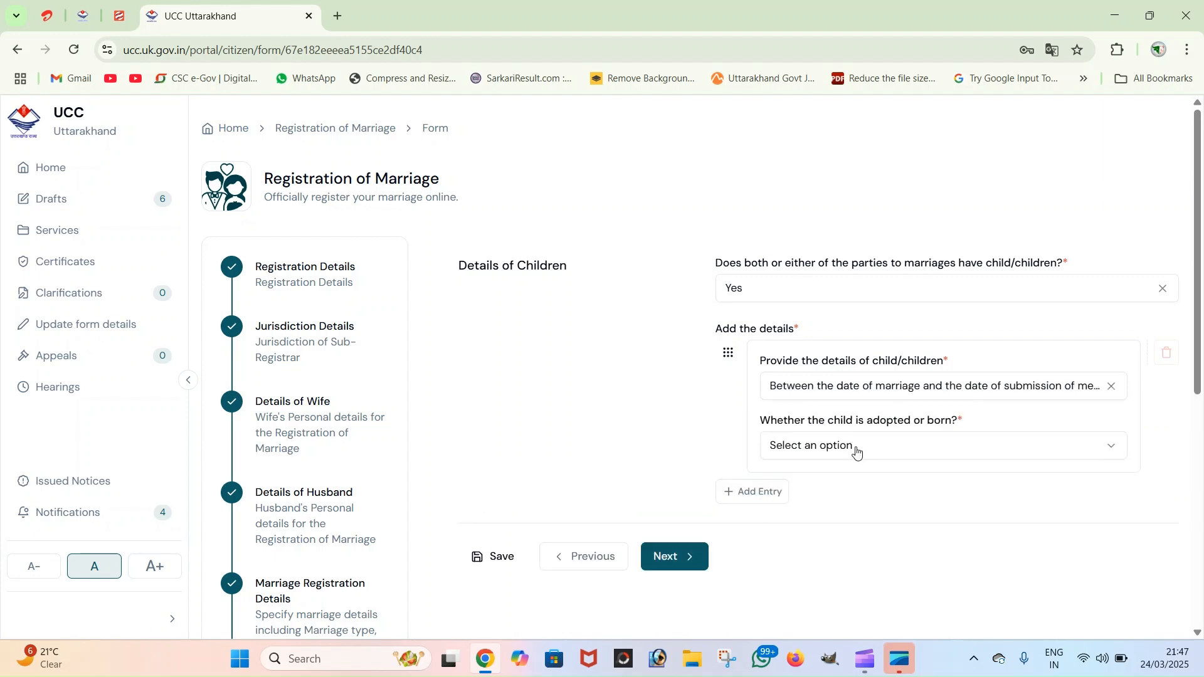
Mark the child as Born with details given By Providing all Details, and review the child's detail and certificate upload fields
left_click(889, 444)
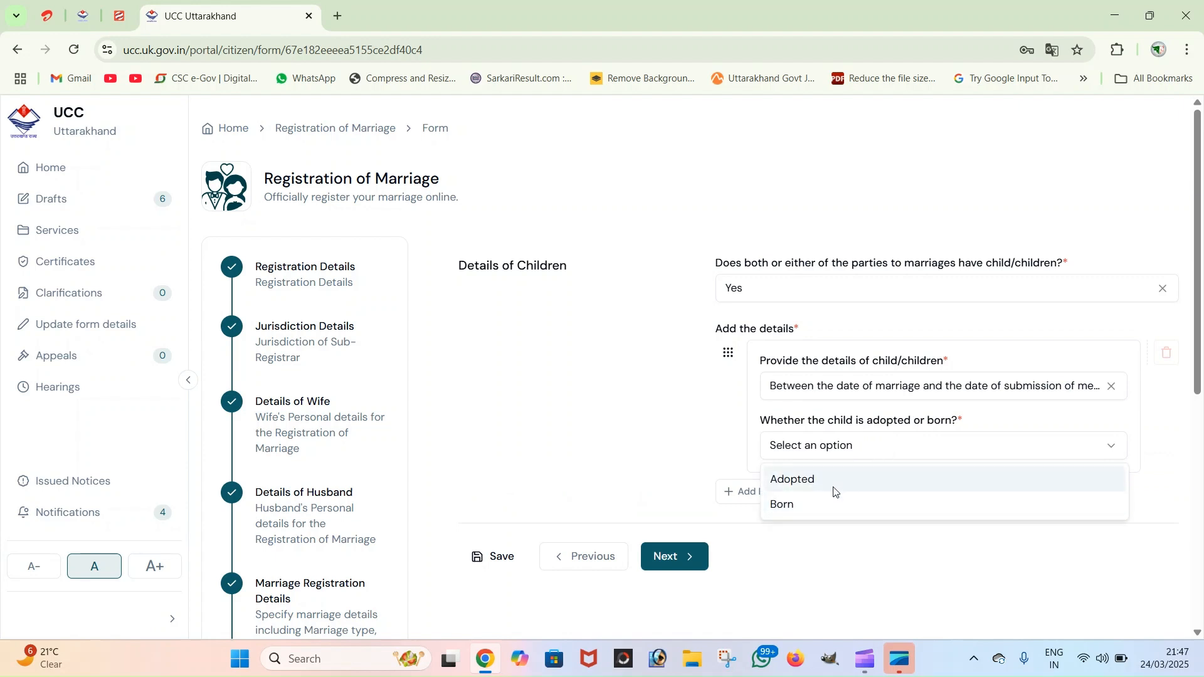
left_click(834, 505)
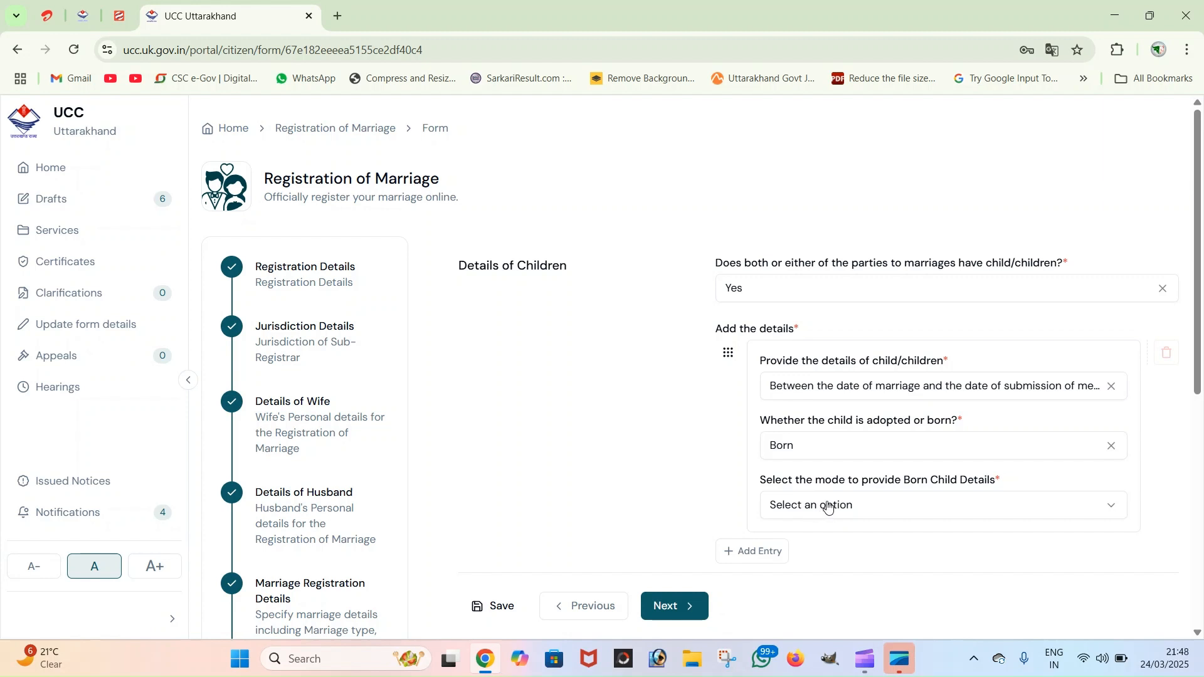
left_click(884, 505)
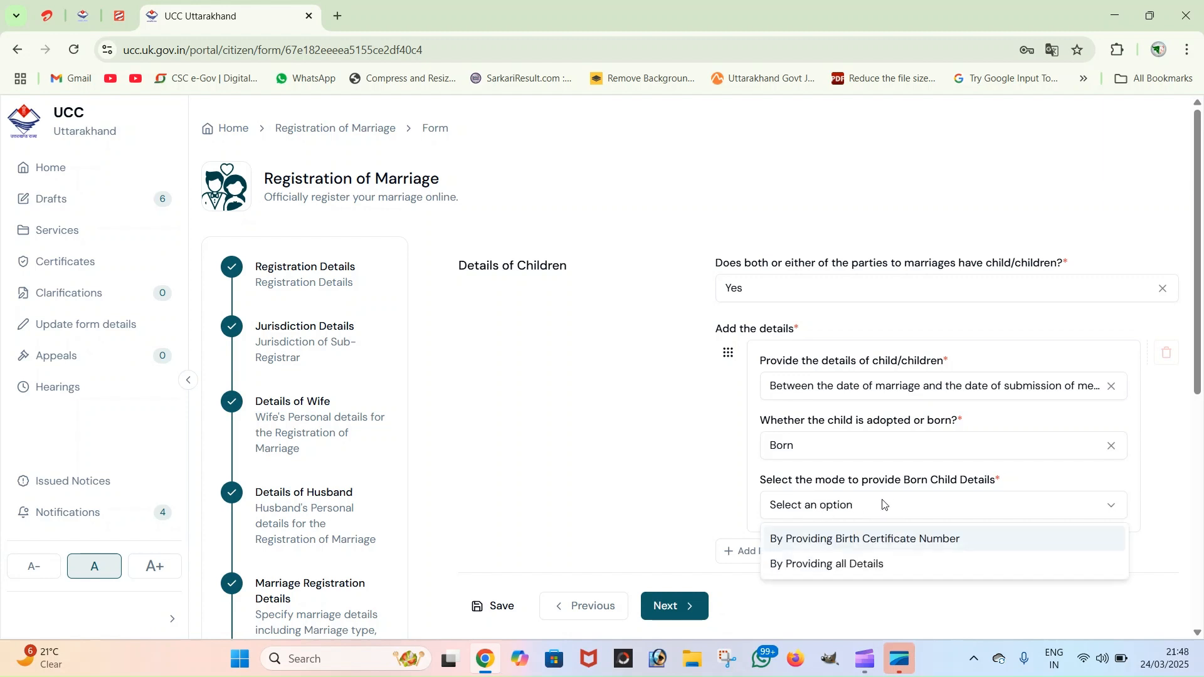
left_click(838, 566)
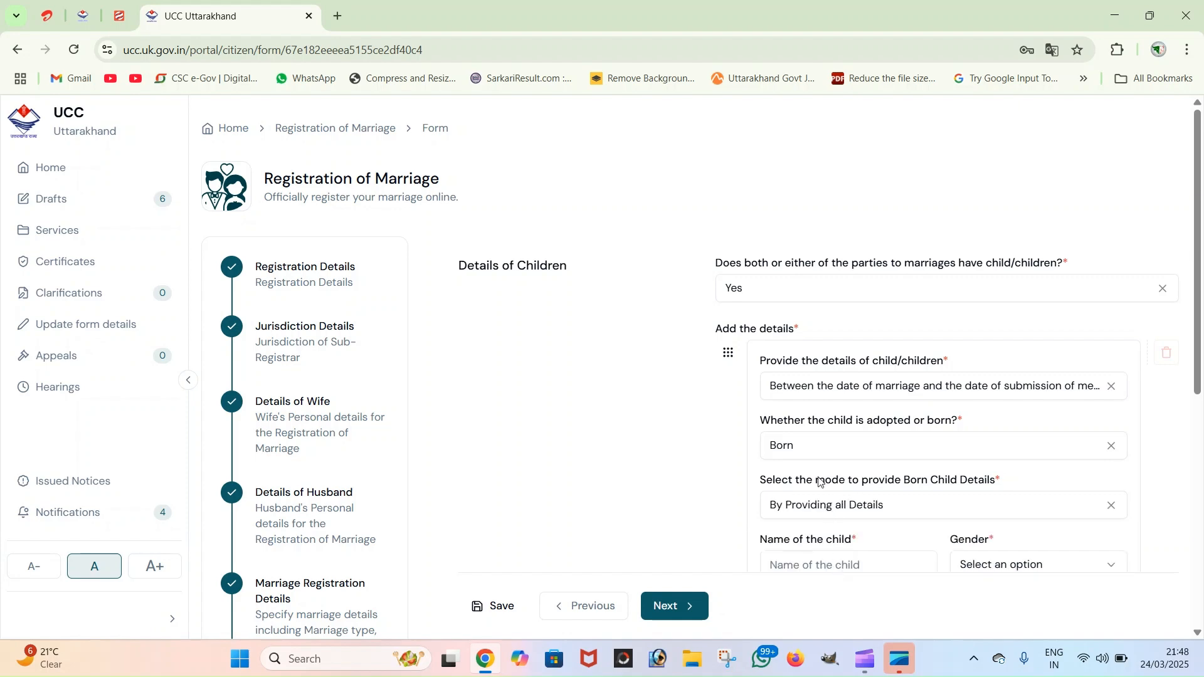
scroll(818, 480, "down", 4)
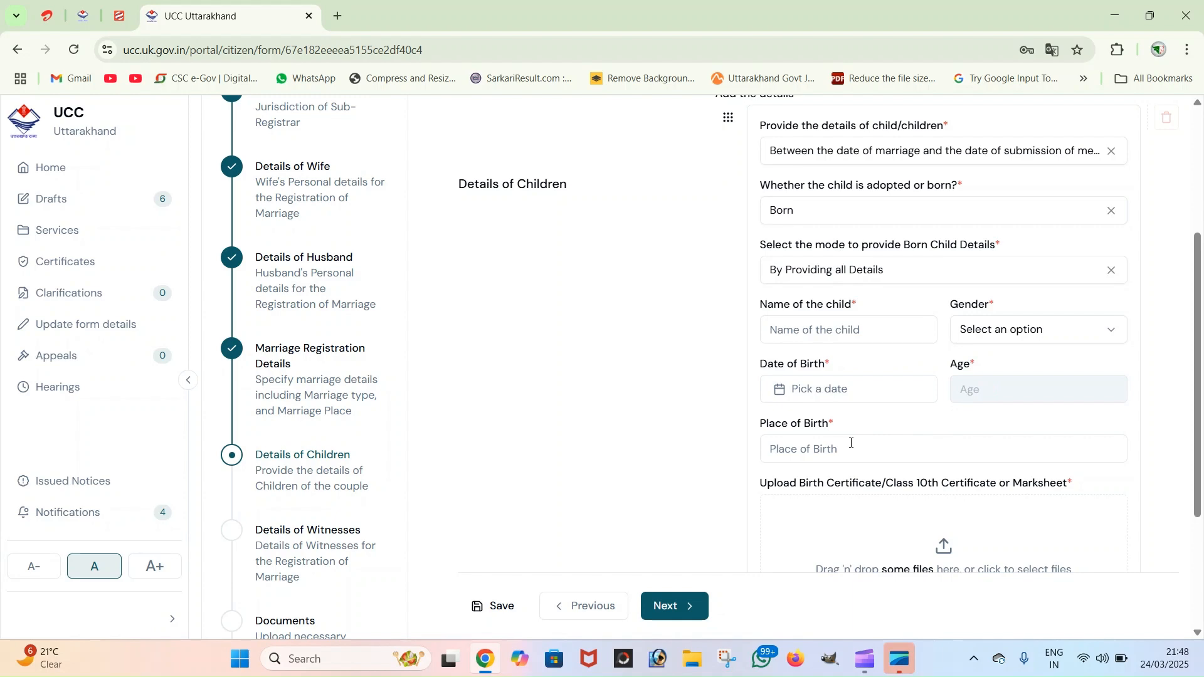
scroll(852, 443, "down", 2)
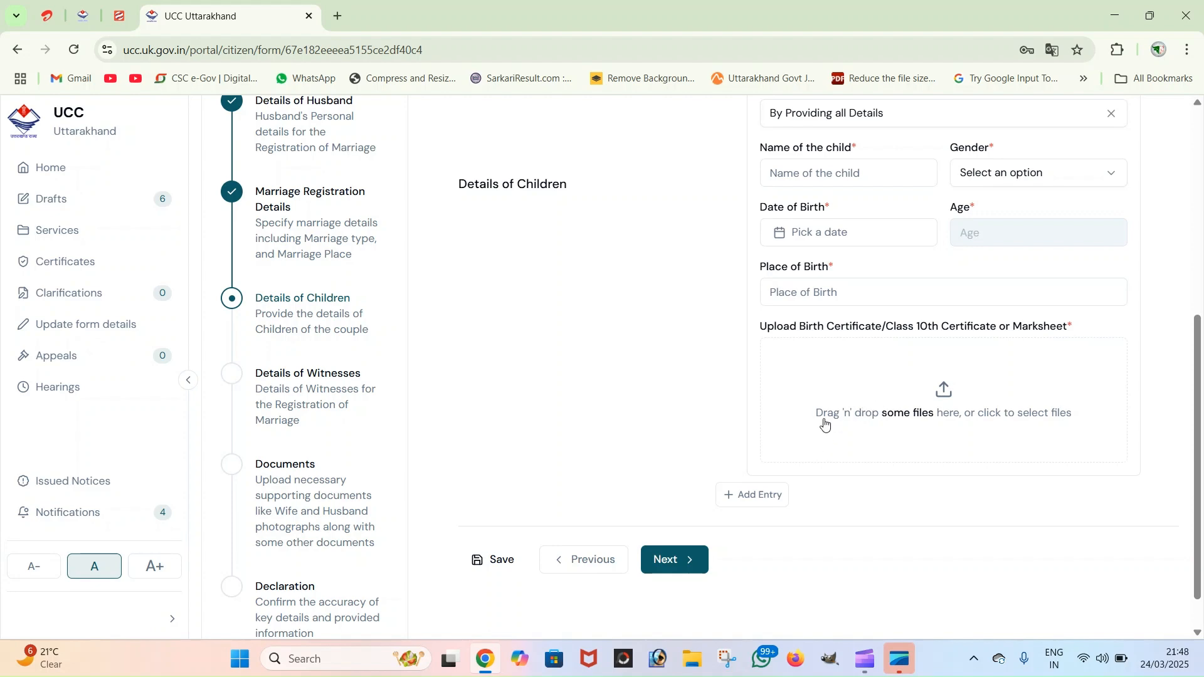
Add a second child entry in the Details of Children section and review the section's entries
scroll(822, 424, "up", 5)
scroll(844, 433, "down", 5)
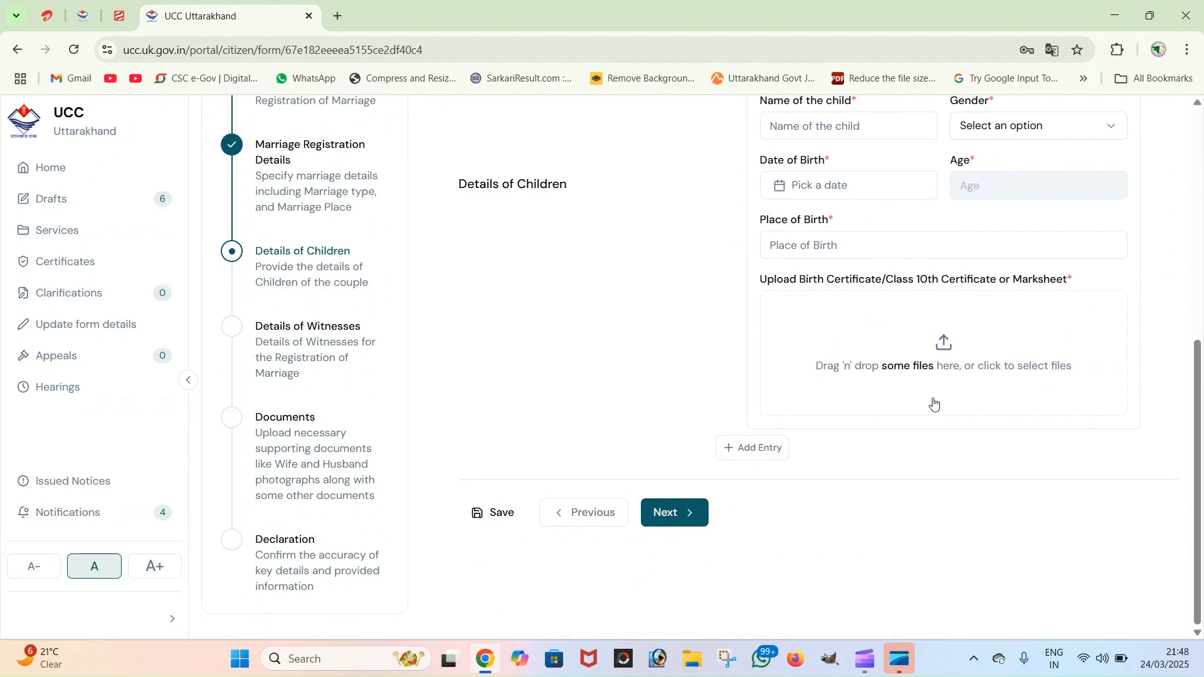
left_click(759, 453)
scroll(917, 247, "up", 5)
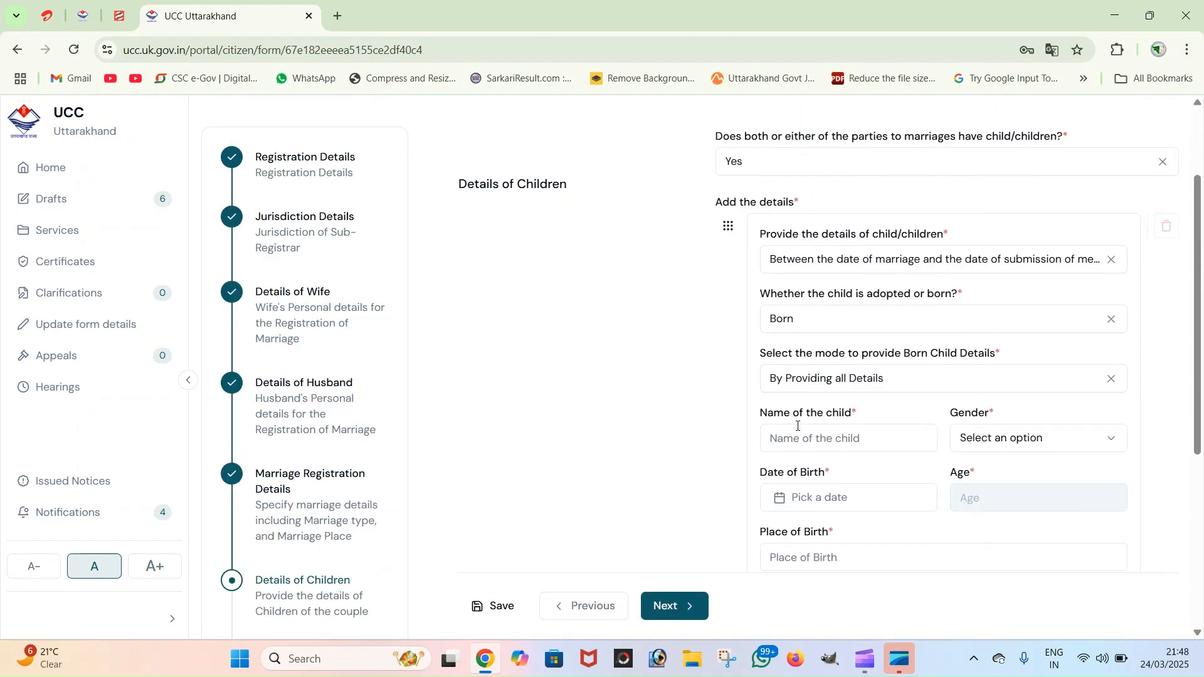
scroll(847, 487, "down", 5)
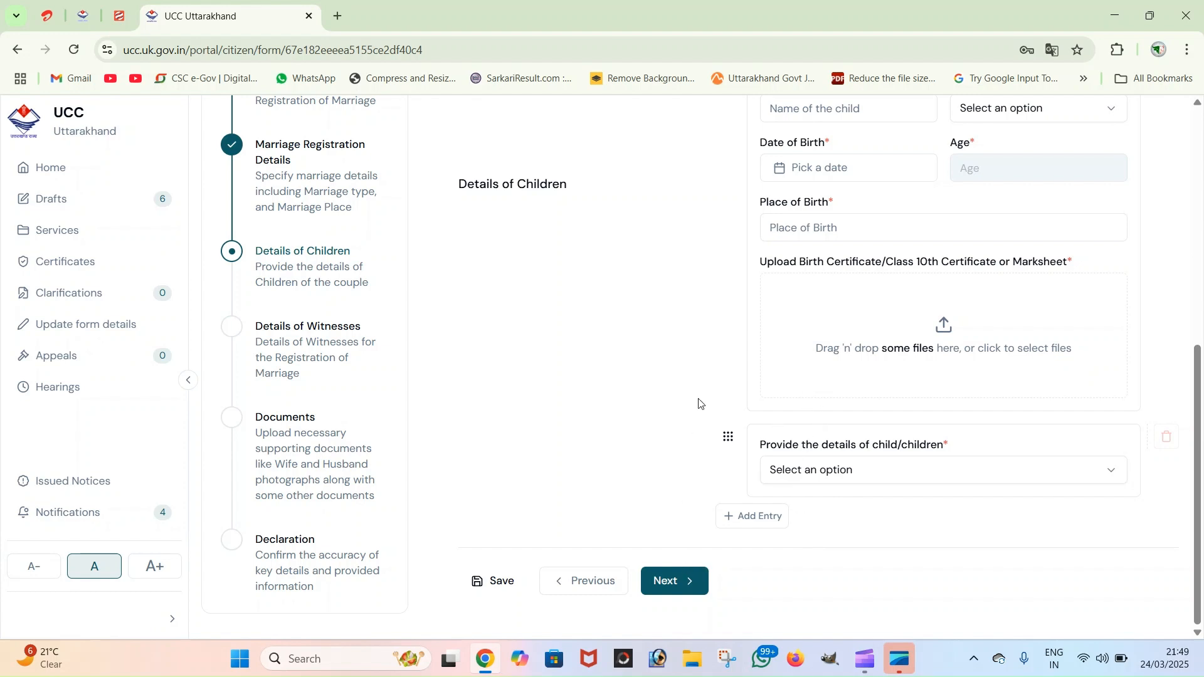
scroll(310, 376, "up", 7)
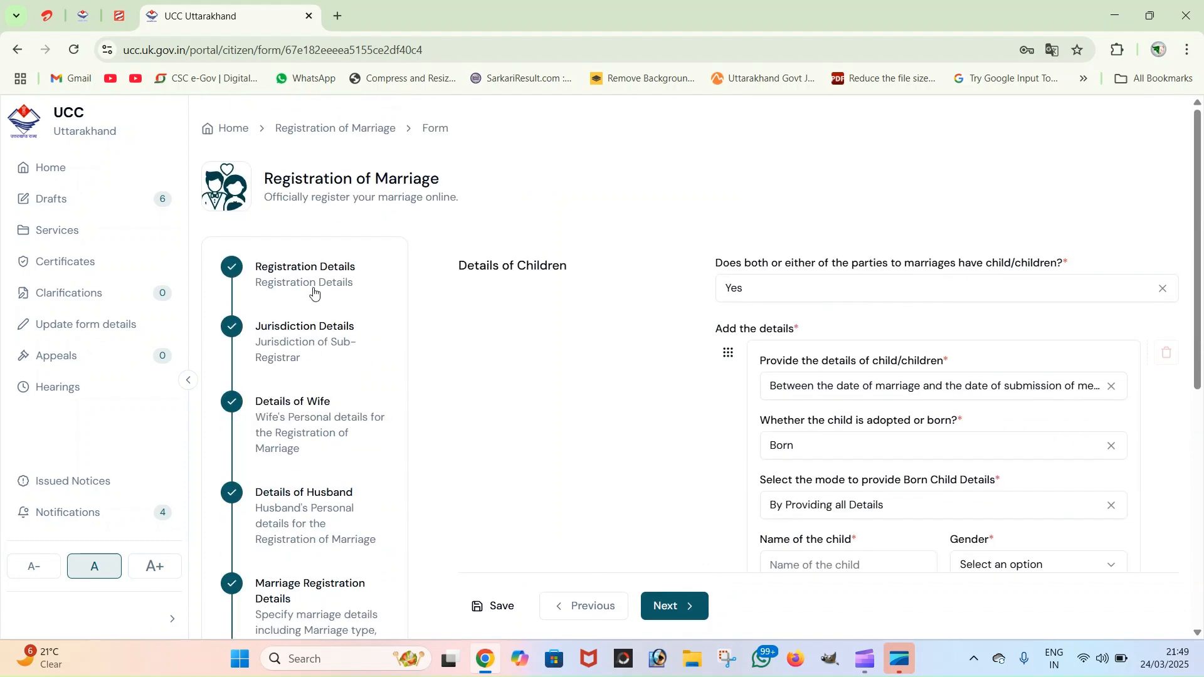
scroll(317, 357, "down", 4)
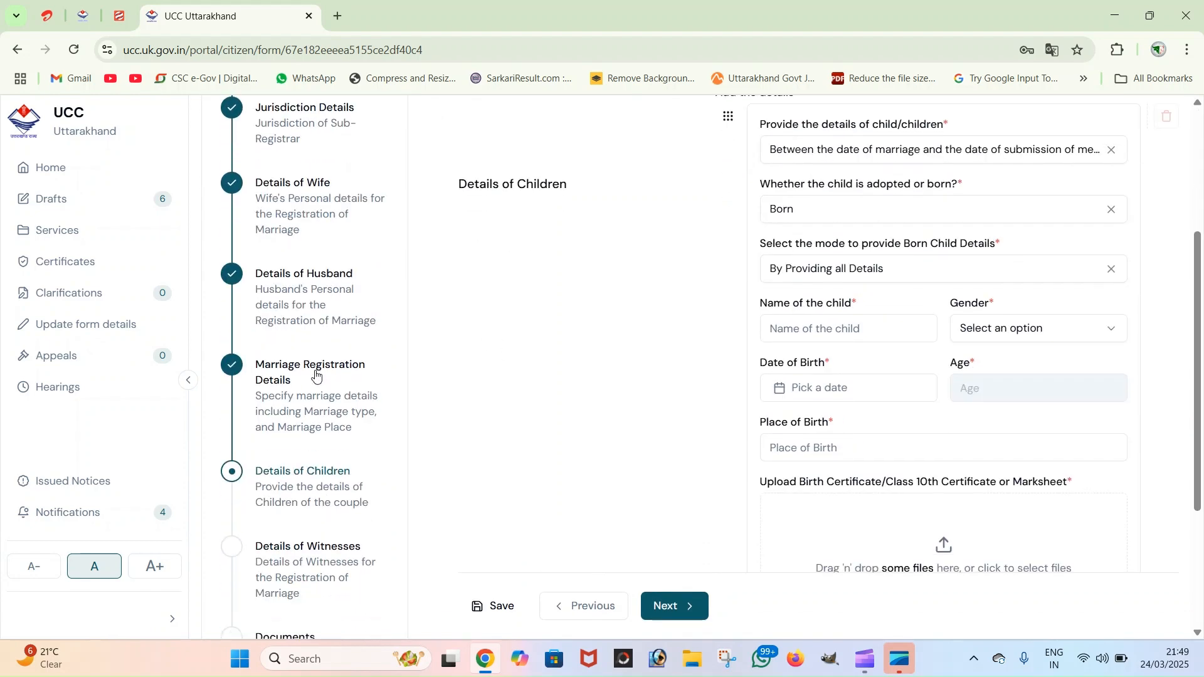
scroll(316, 375, "down", 2)
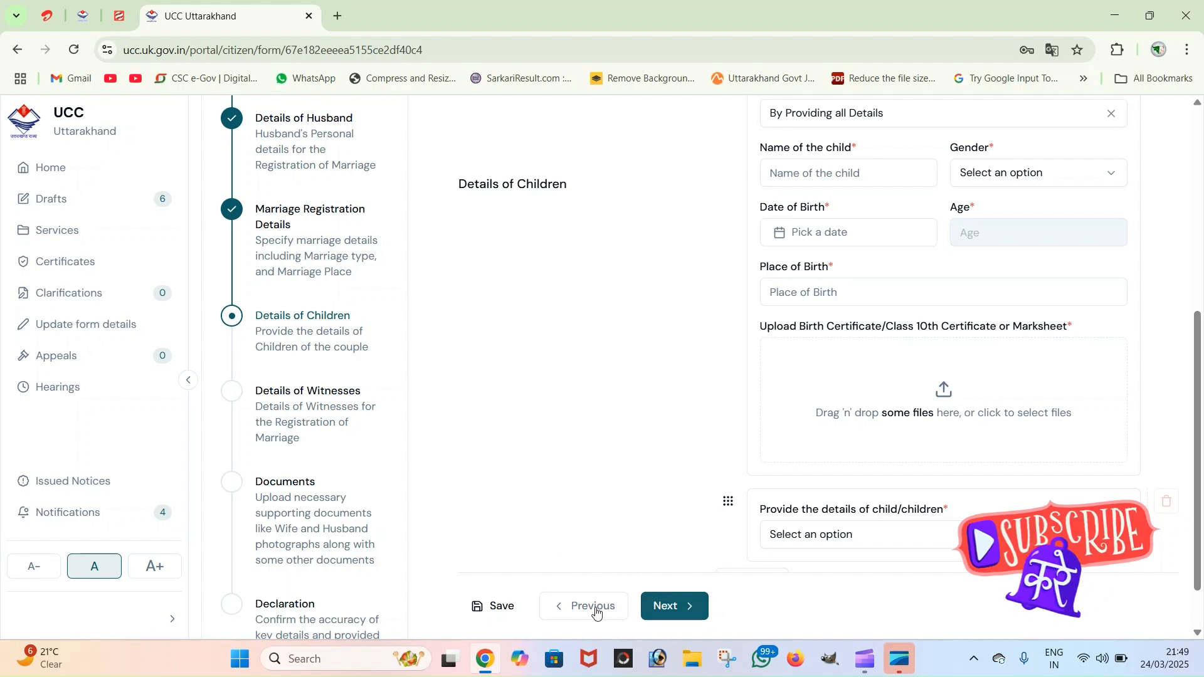
Save the application draft and proceed to the Details of Witnesses section
left_click(509, 609)
scroll(715, 544, "down", 1)
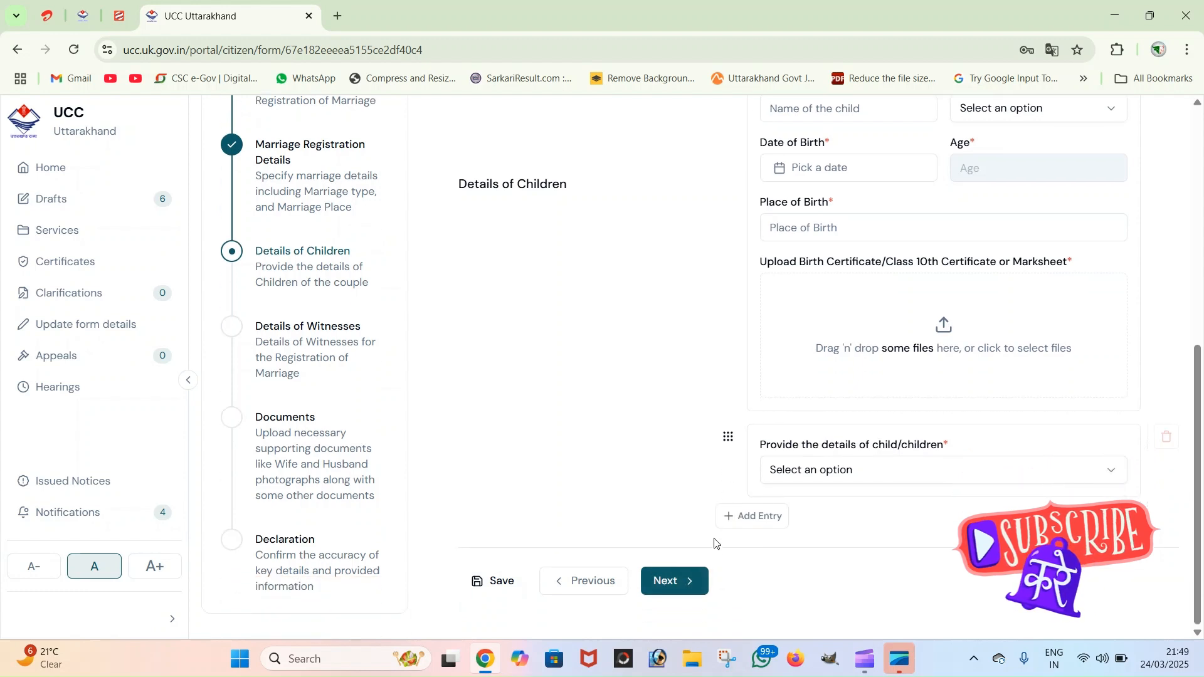
left_click(685, 581)
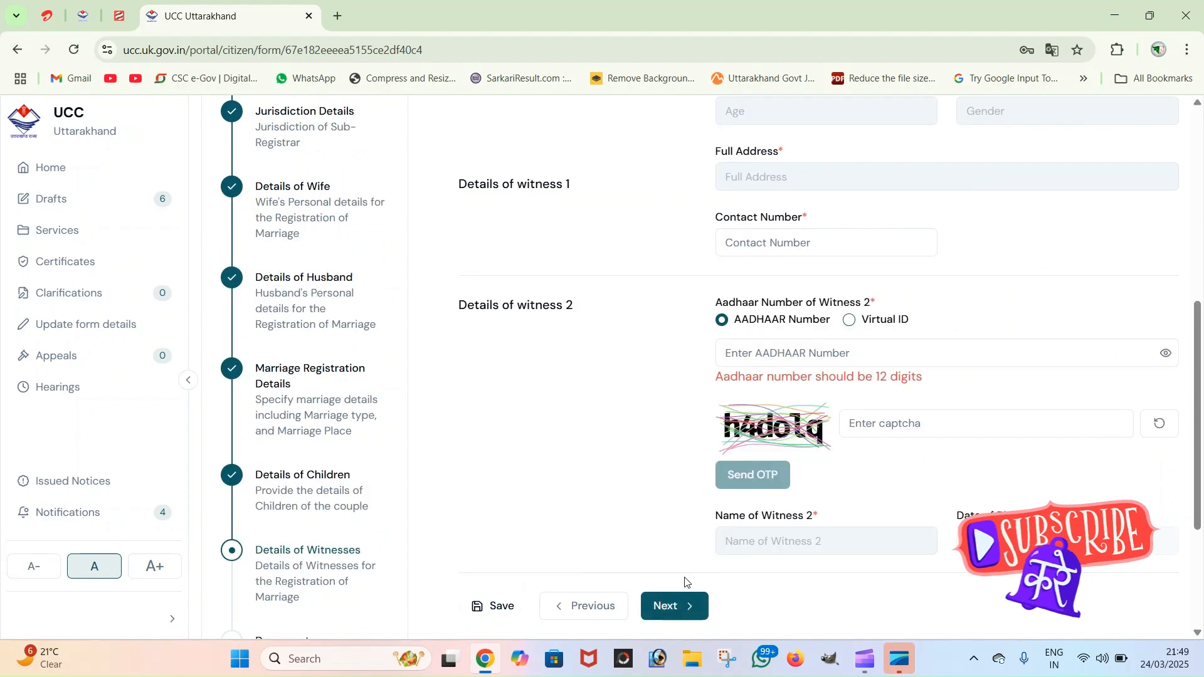
Review the Aadhaar verification, personal detail, address and contact number fields for witness 1 and witness 2
scroll(685, 578, "up", 8)
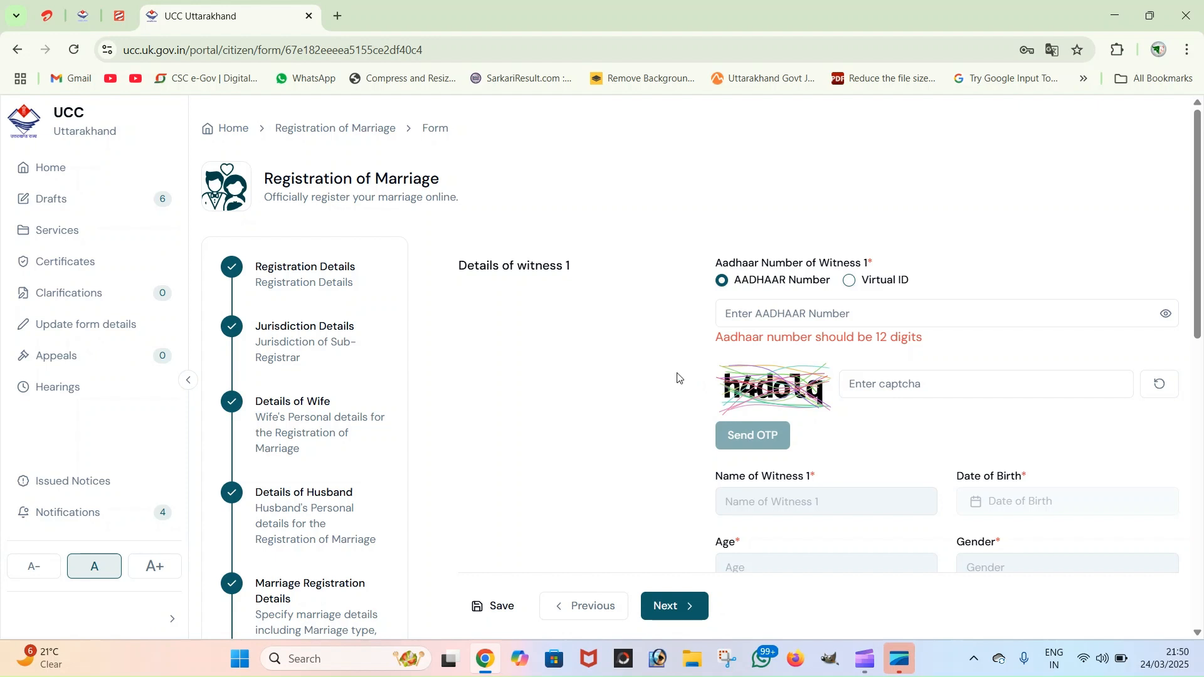
scroll(677, 378, "down", 1)
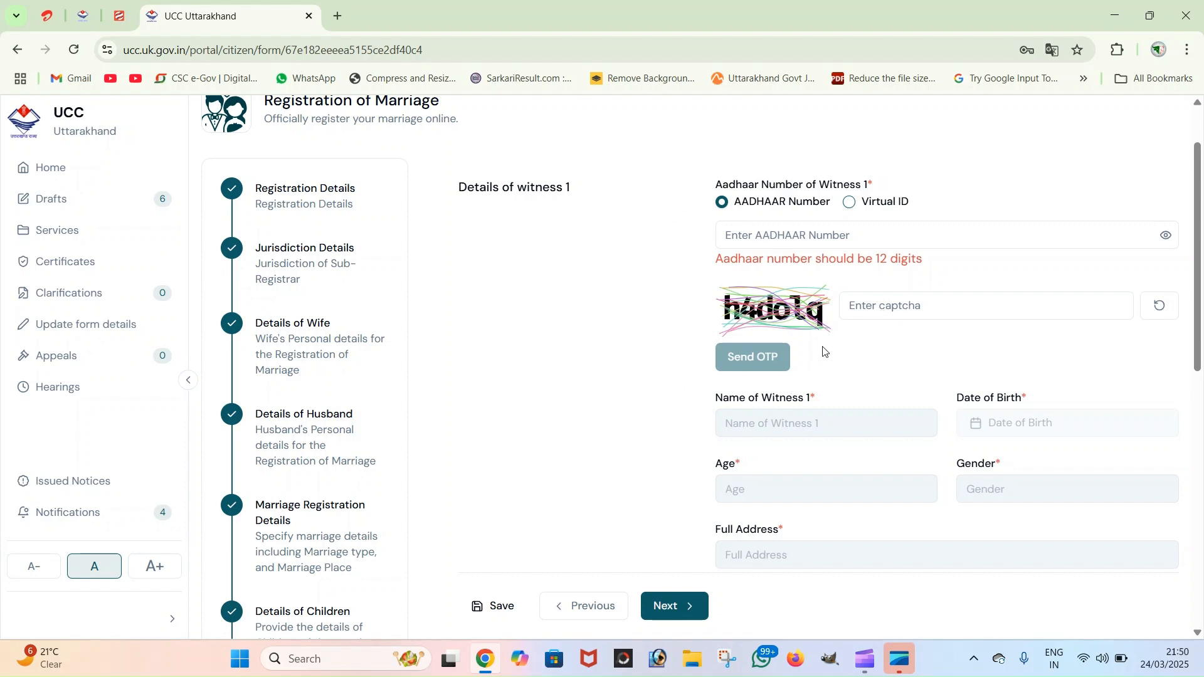
scroll(801, 411, "down", 5)
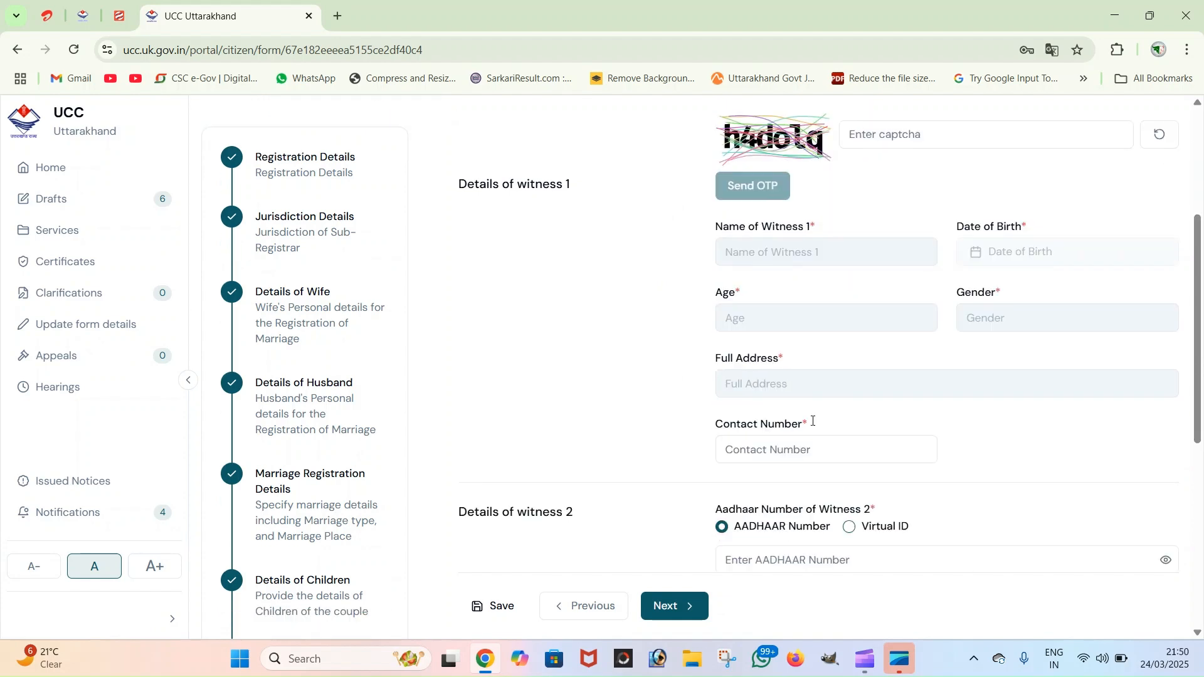
scroll(820, 304, "up", 1)
scroll(825, 300, "up", 2)
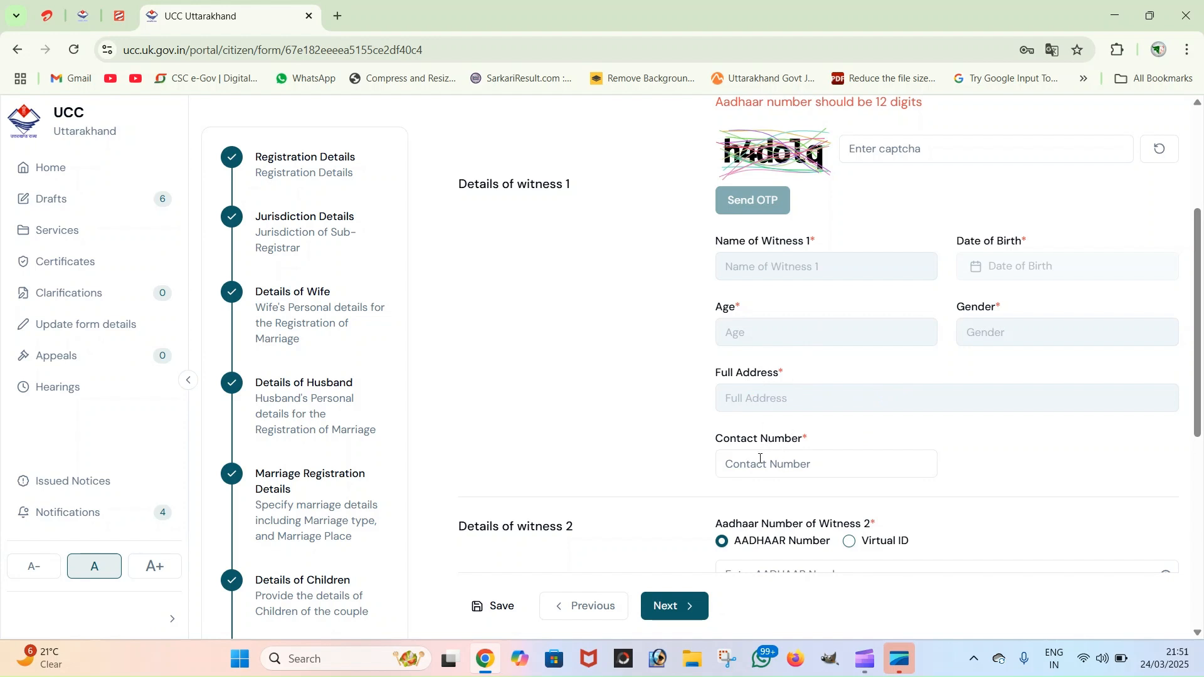
scroll(761, 458, "down", 3)
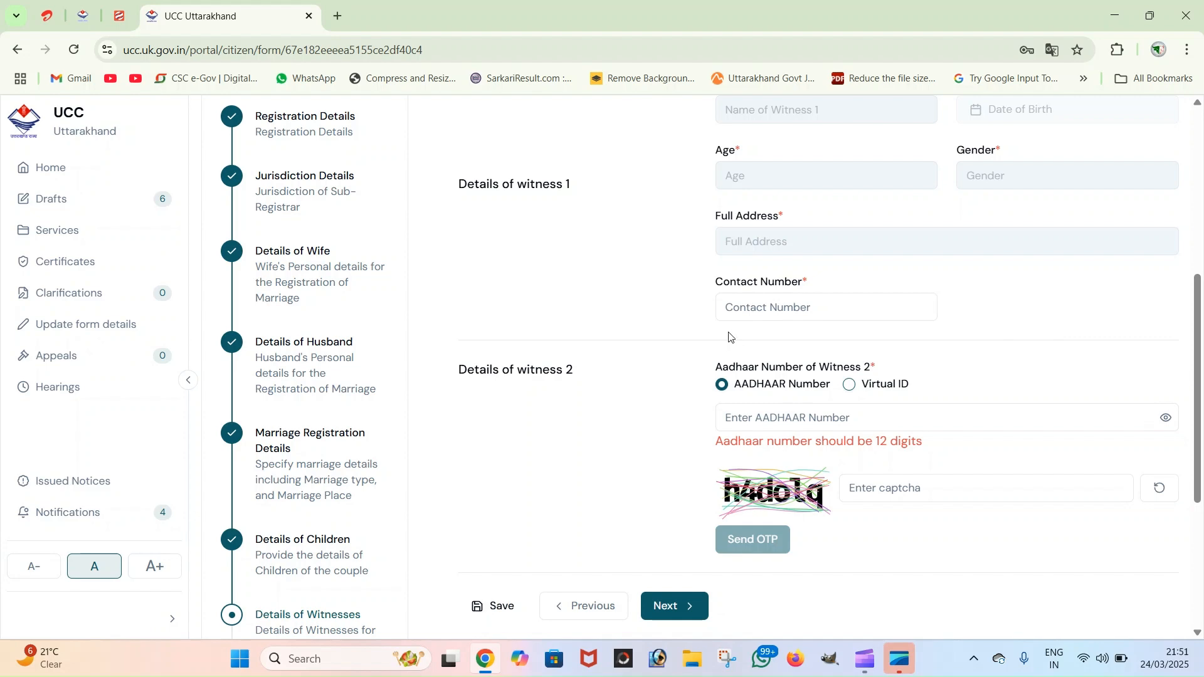
scroll(717, 326, "down", 3)
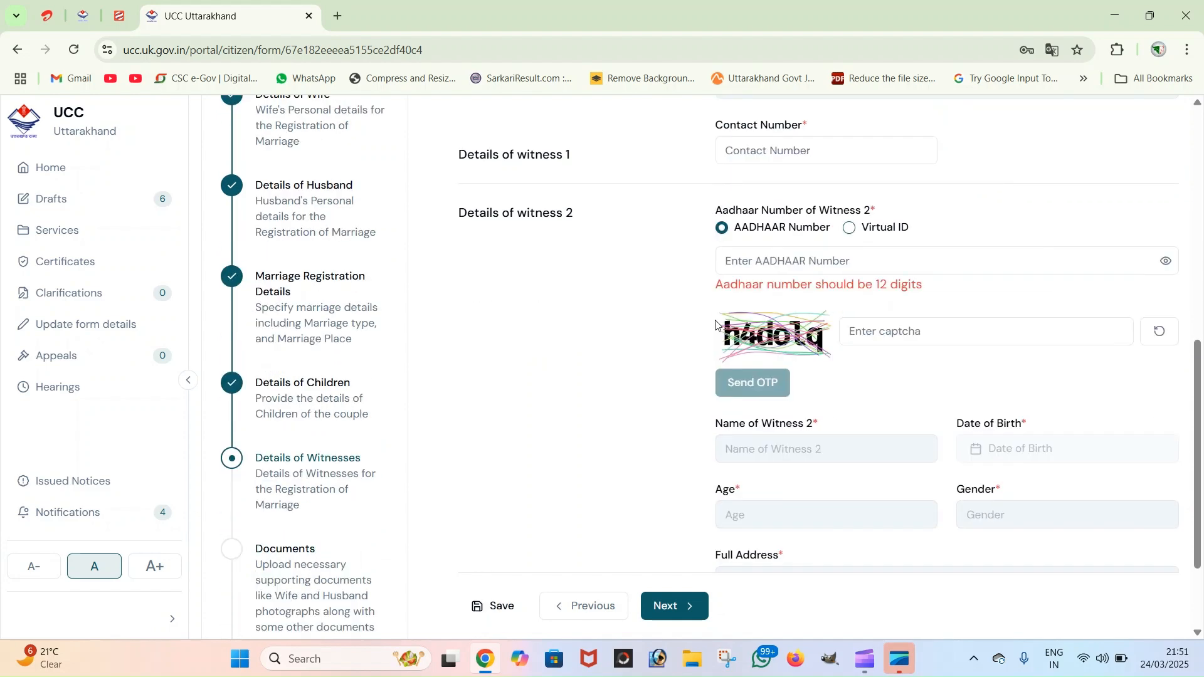
scroll(728, 377, "down", 2)
scroll(742, 422, "up", 6)
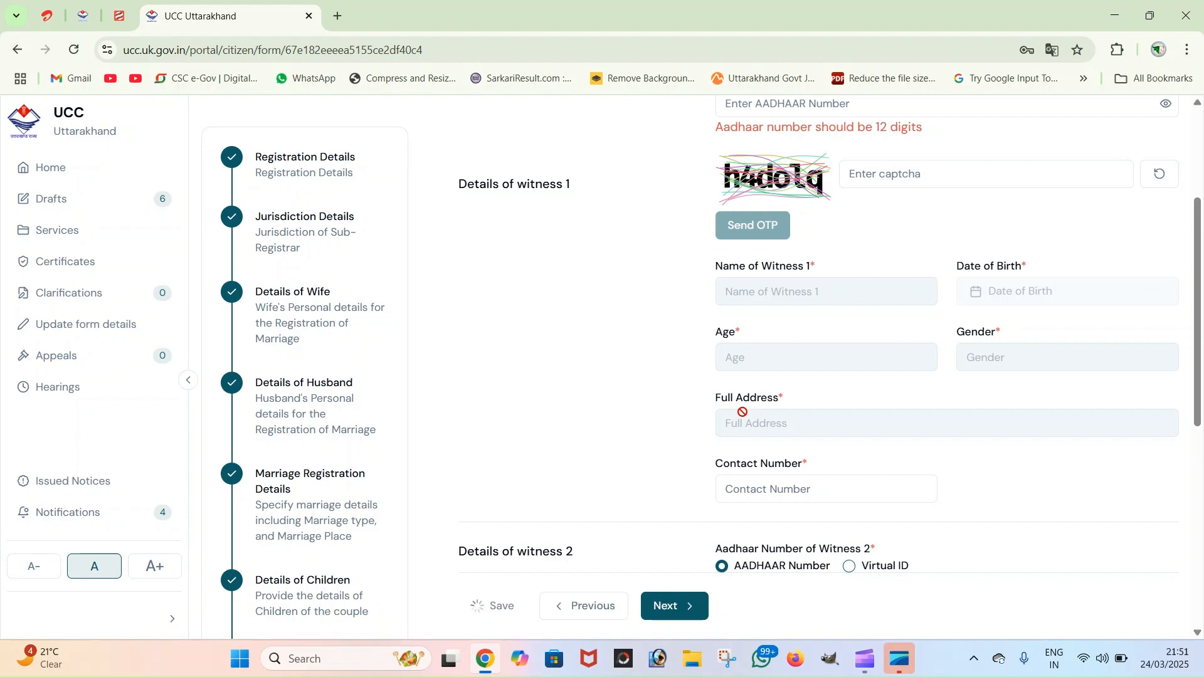
scroll(742, 412, "down", 5)
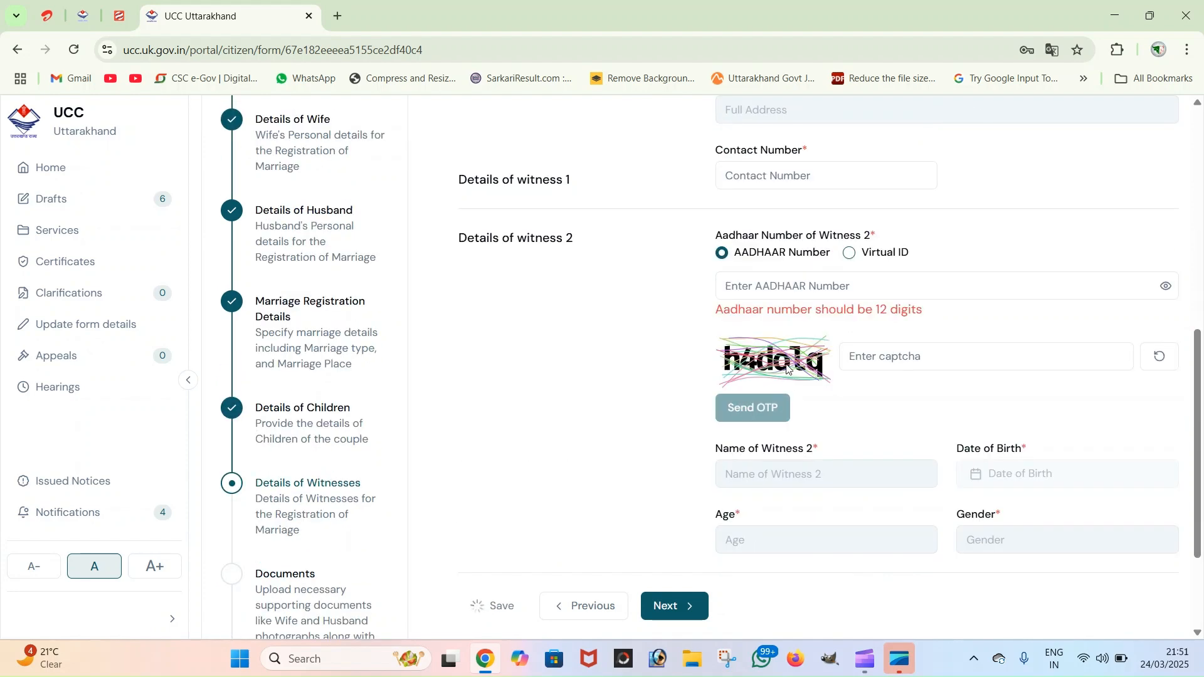
scroll(680, 416, "down", 3)
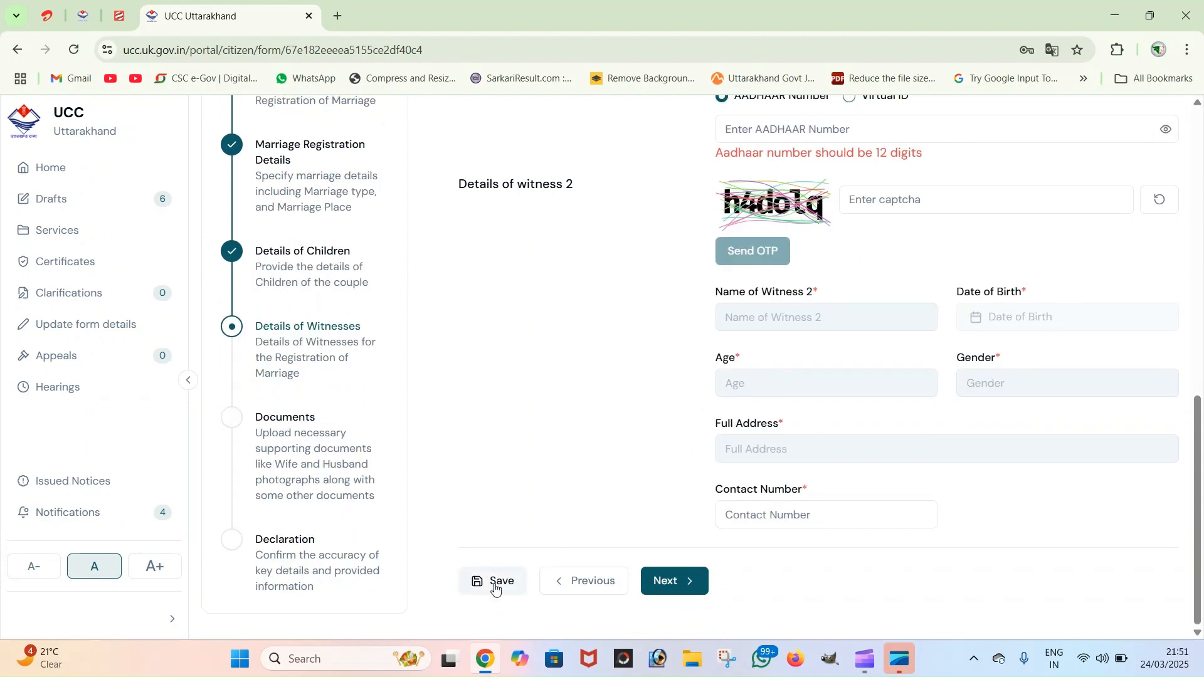
Proceed to the Documents section of the marriage registration form
left_click(672, 594)
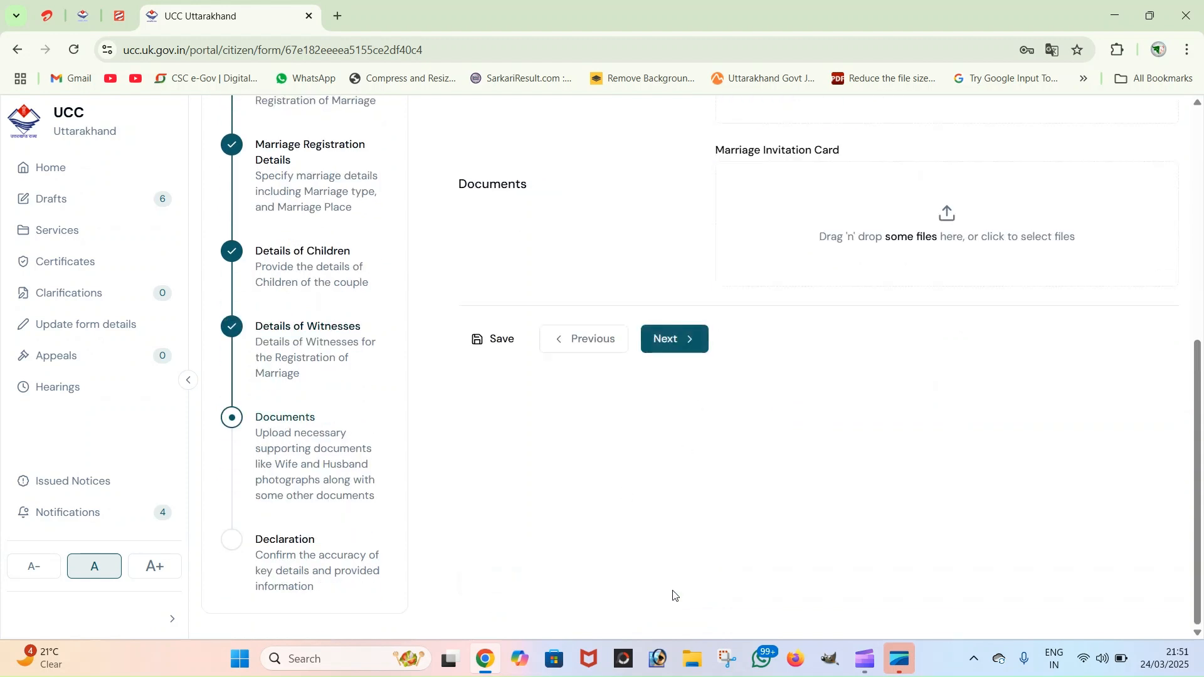
scroll(655, 547, "up", 5)
scroll(655, 547, "up", 1)
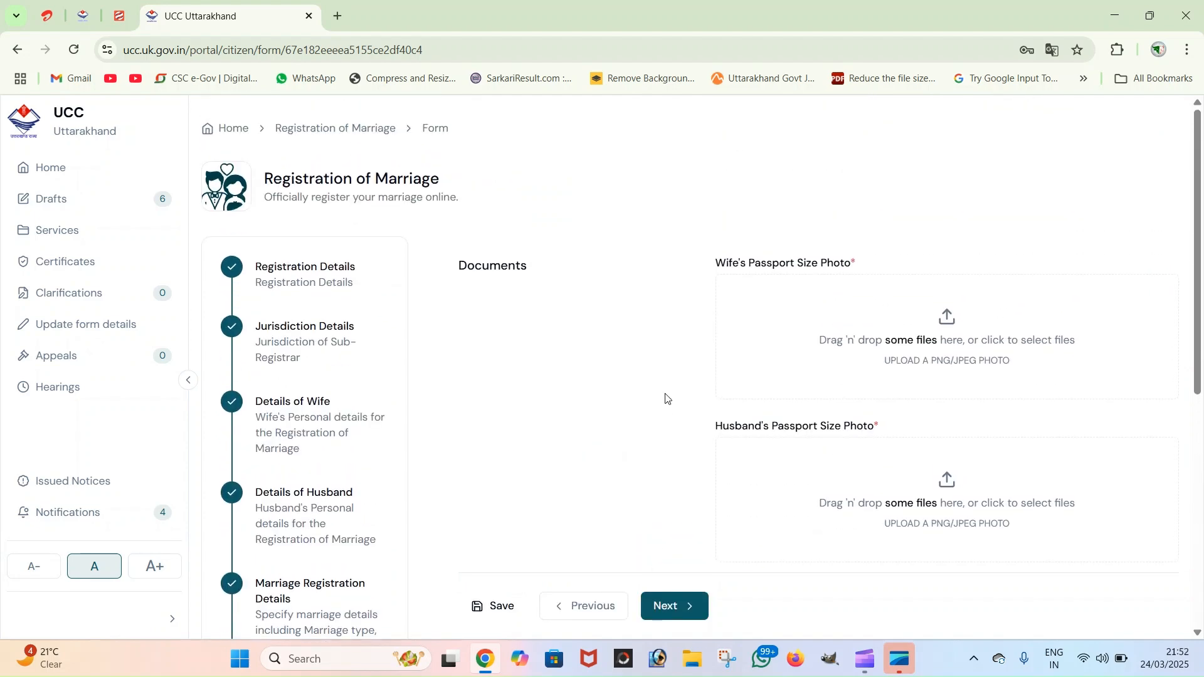
Examine the upload fields for the wife's and husband's passport size photos and the marriage invitation card
scroll(666, 398, "down", 3)
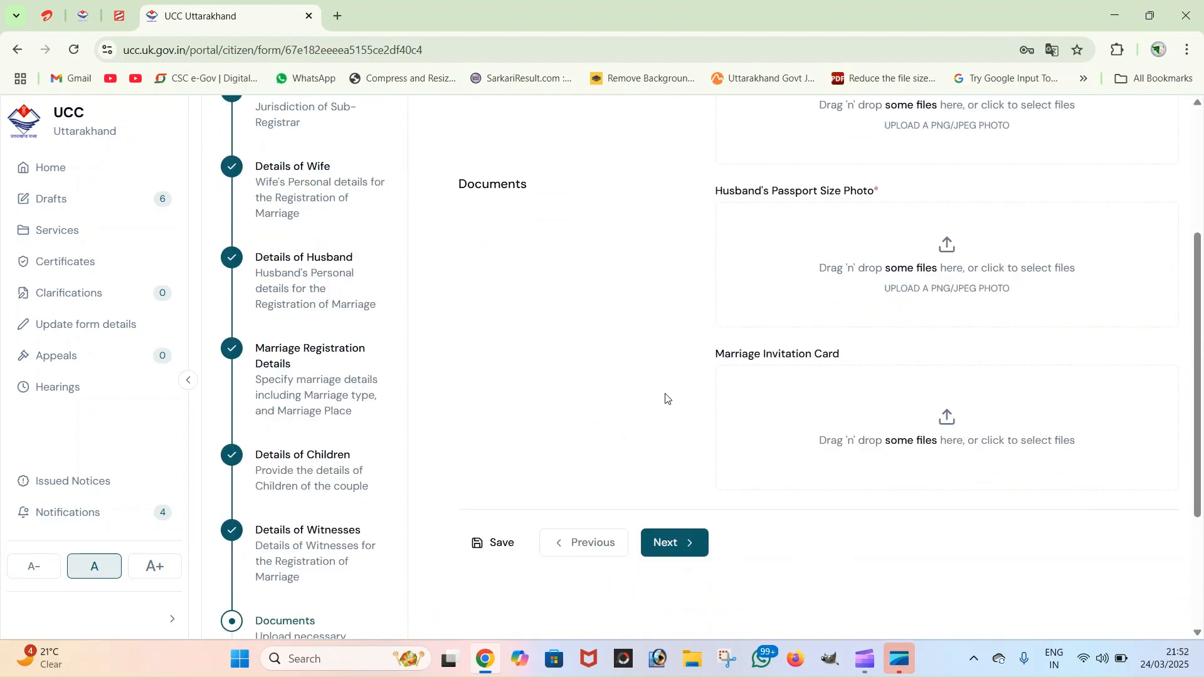
scroll(666, 397, "up", 3)
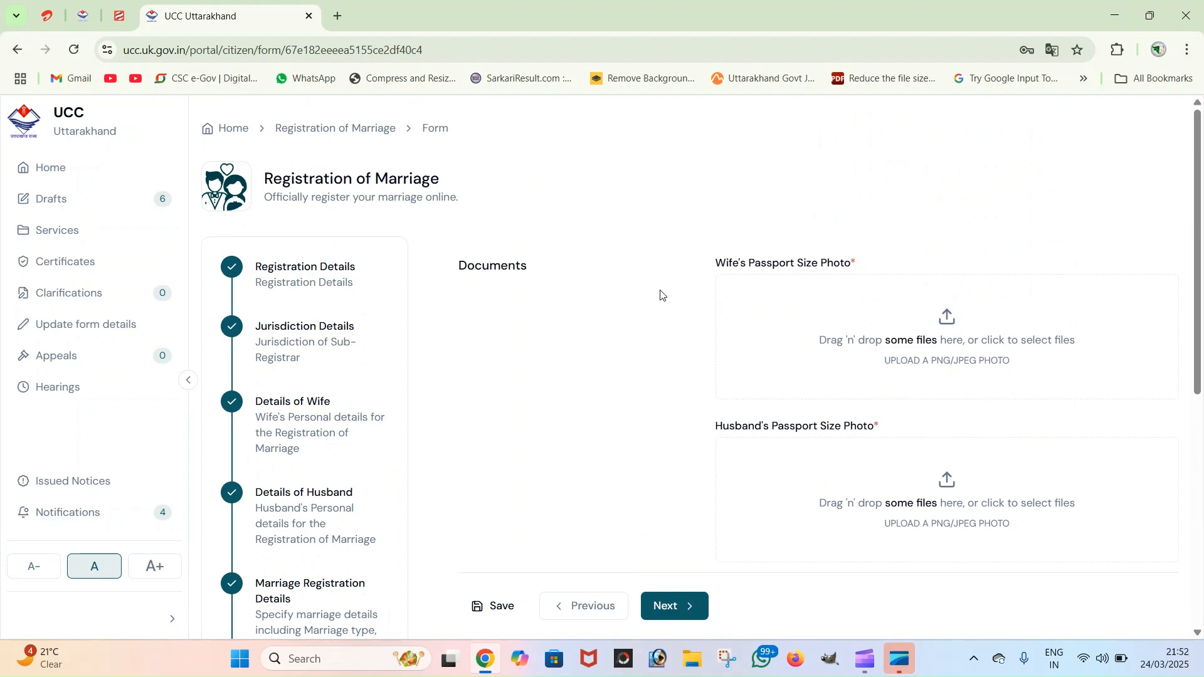
scroll(662, 296, "down", 2)
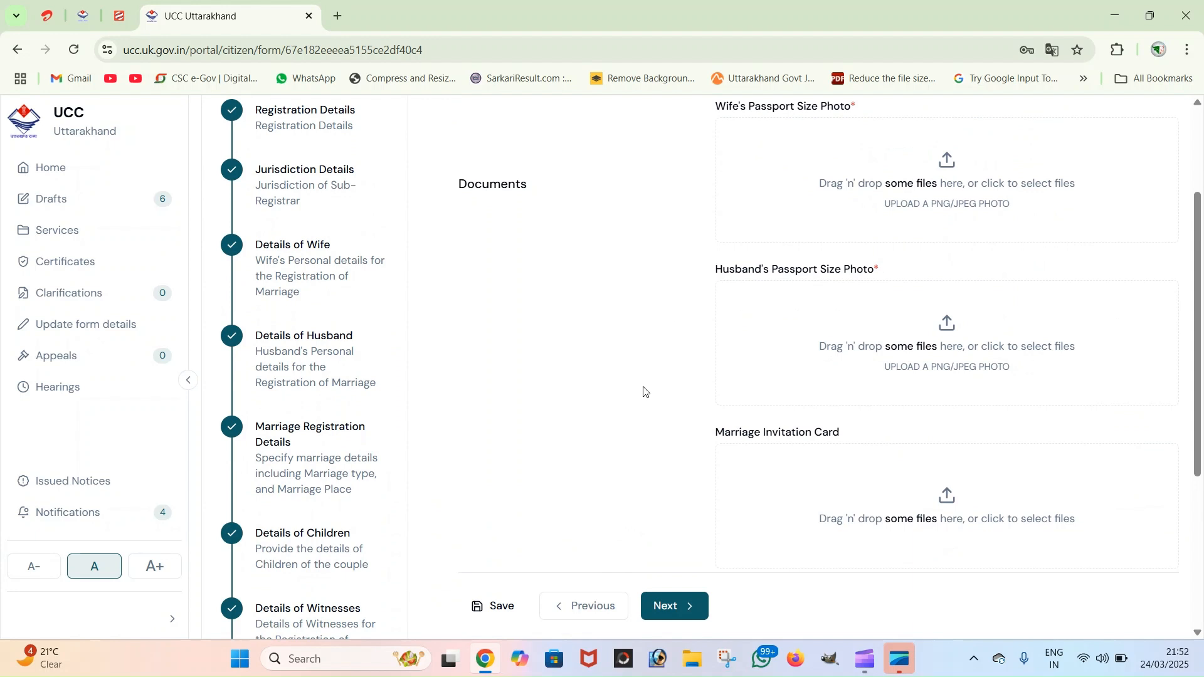
scroll(753, 386, "down", 3)
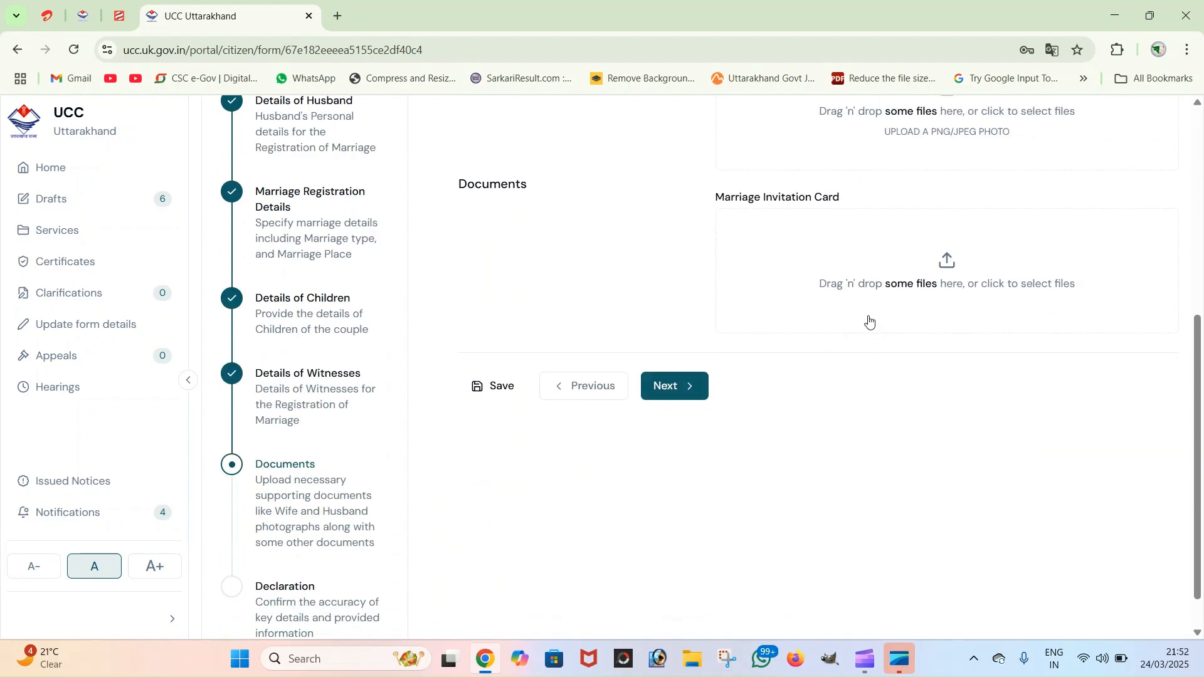
scroll(872, 319, "up", 4)
scroll(873, 319, "up", 2)
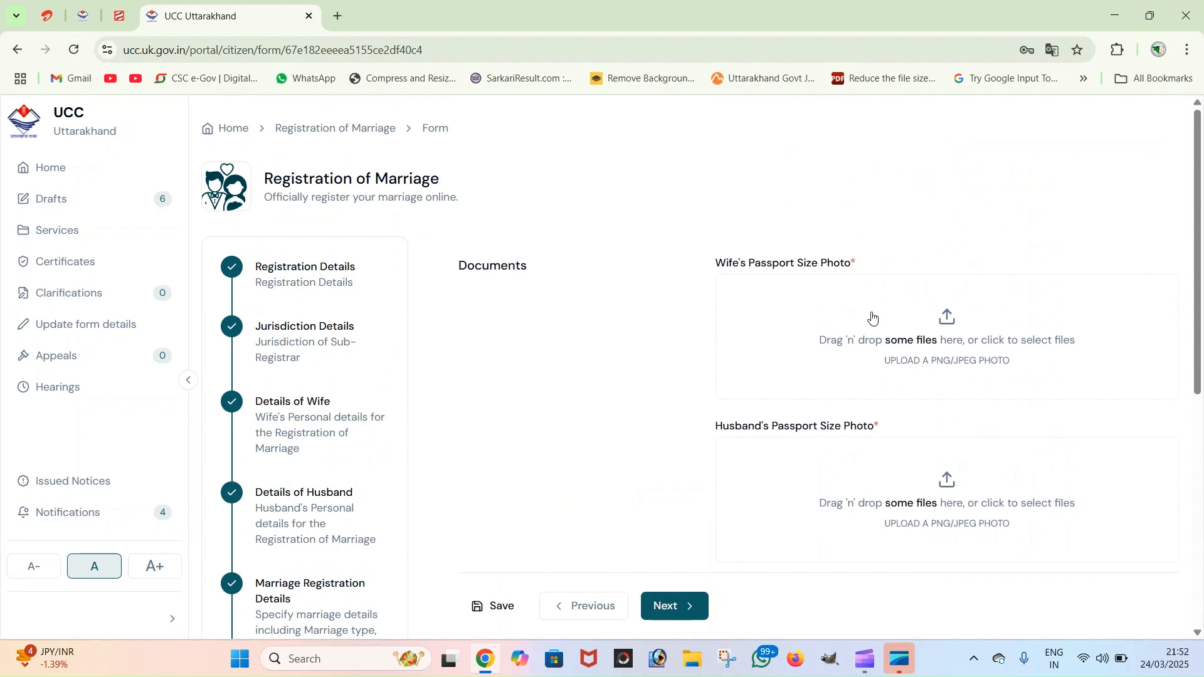
scroll(873, 319, "down", 3)
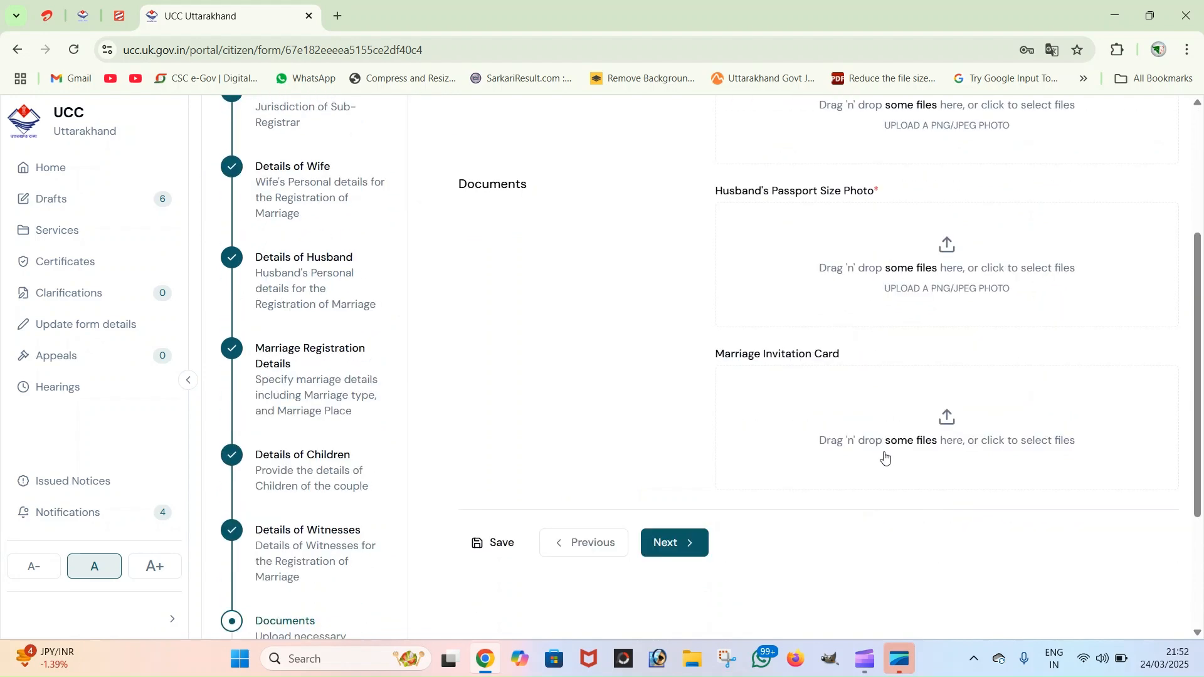
scroll(933, 445, "up", 3)
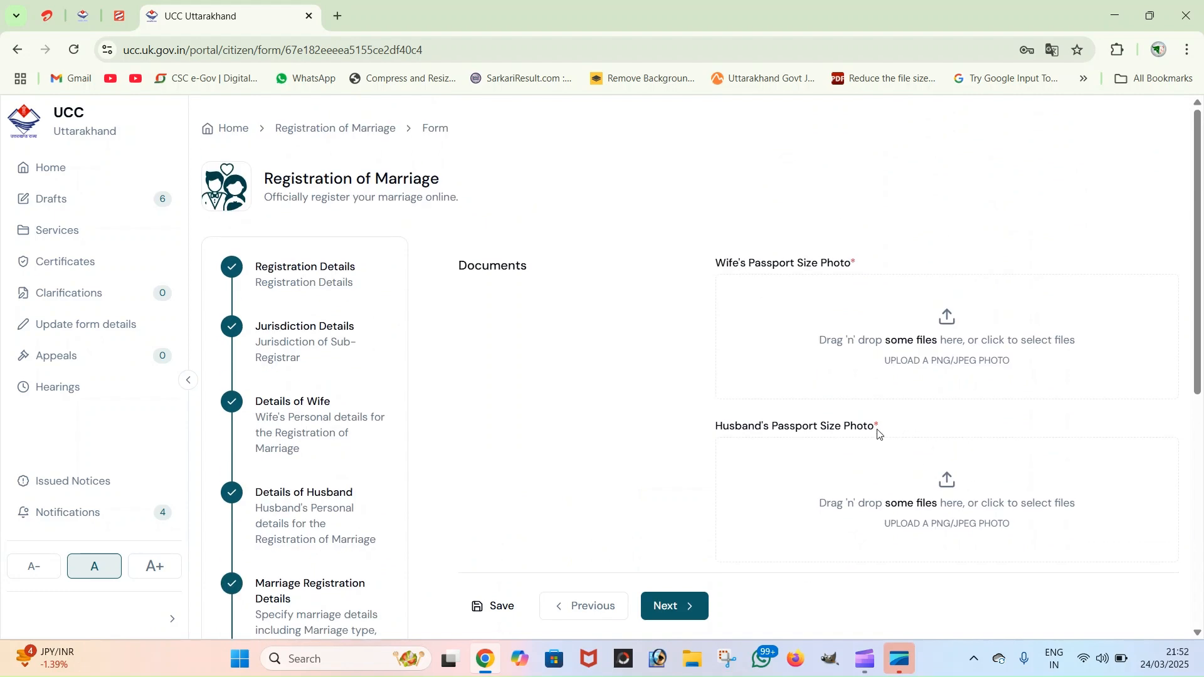
scroll(907, 395, "down", 2)
scroll(891, 414, "down", 4)
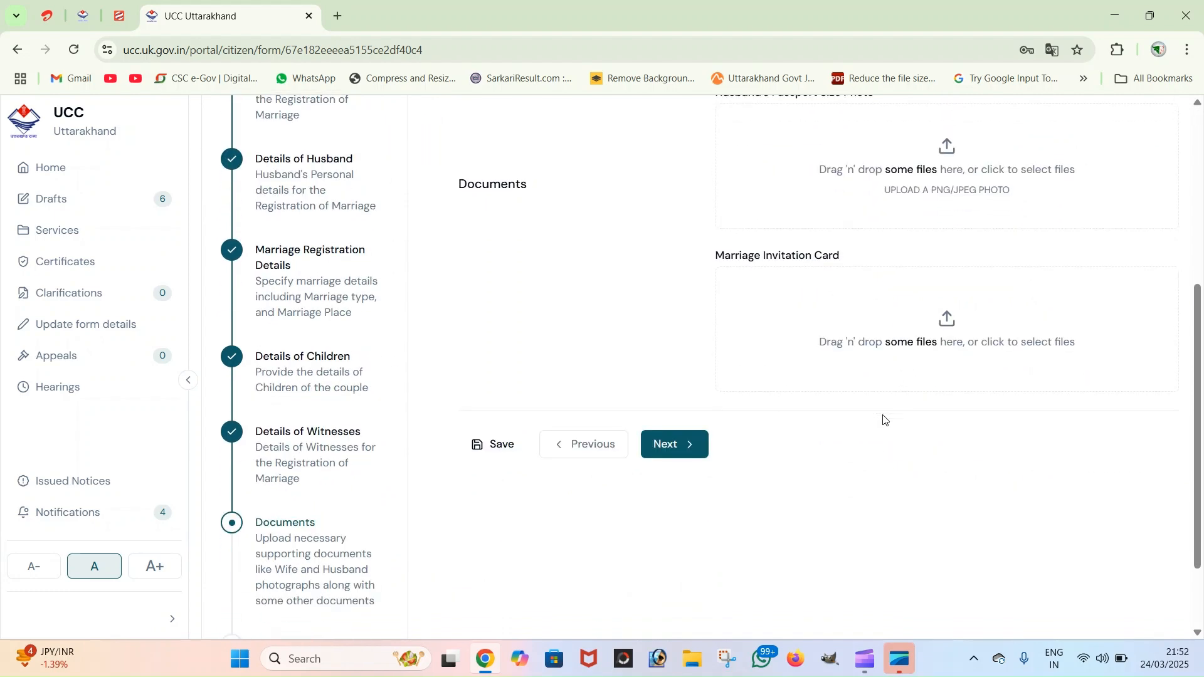
Proceed to the Declaration section and accept the first three declarations under Rule 8(1)(c) of the Uniform Civil Code Rules Uttarakhand, 2025
left_click(686, 353)
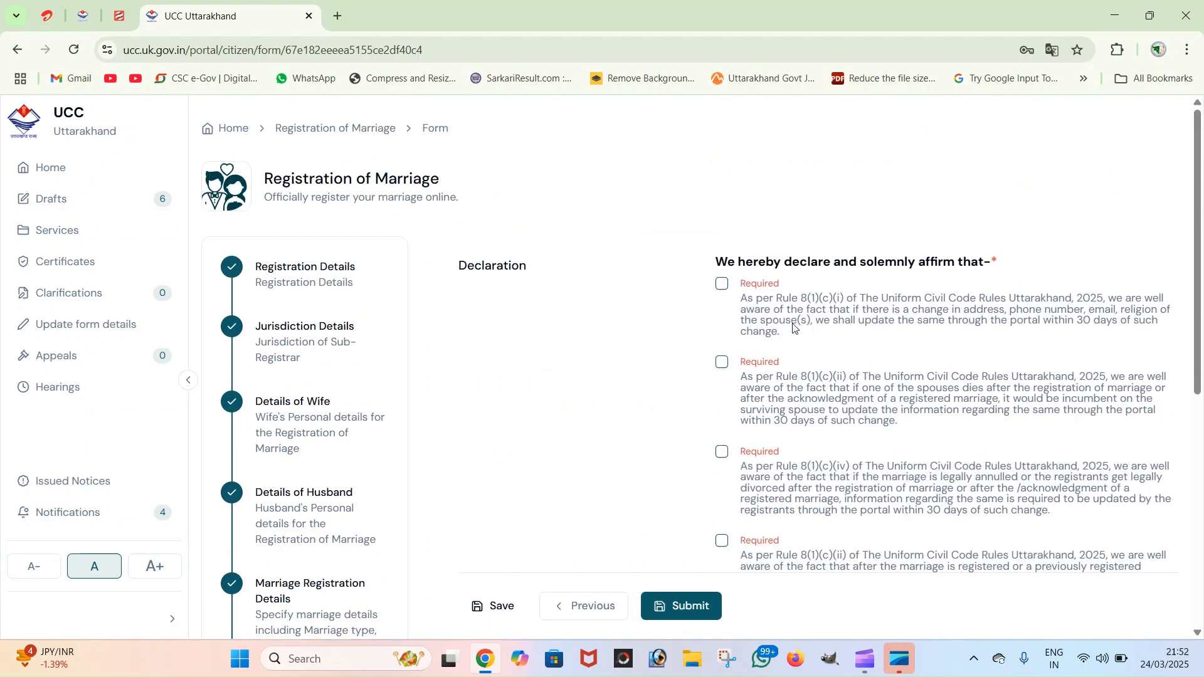
left_click(722, 285)
left_click(722, 363)
left_click(722, 453)
scroll(740, 436, "down", 3)
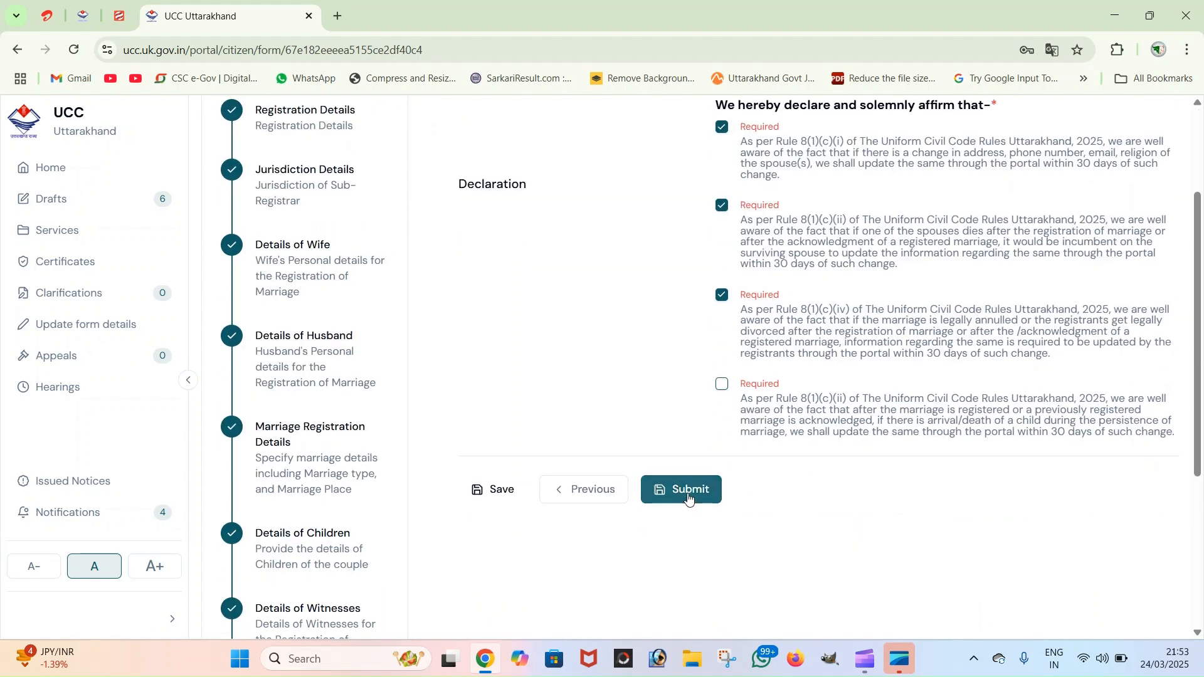
scroll(651, 324, "up", 3)
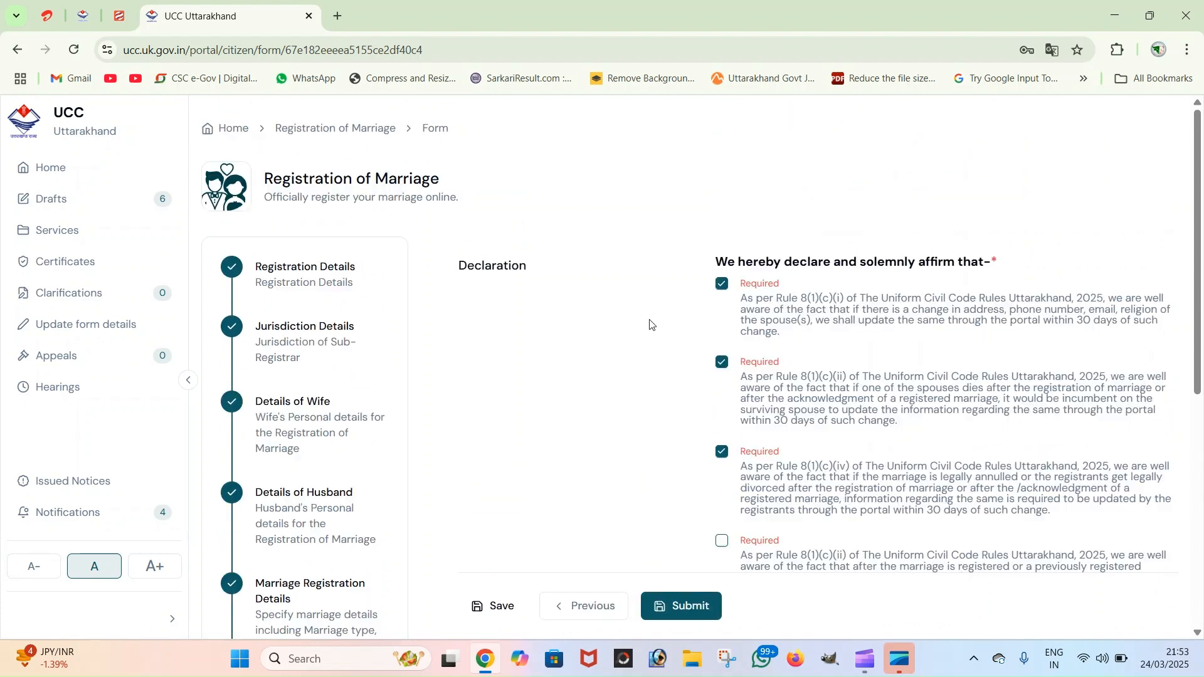
Try to leave the application form for the Home page without saving the draft
left_click(58, 174)
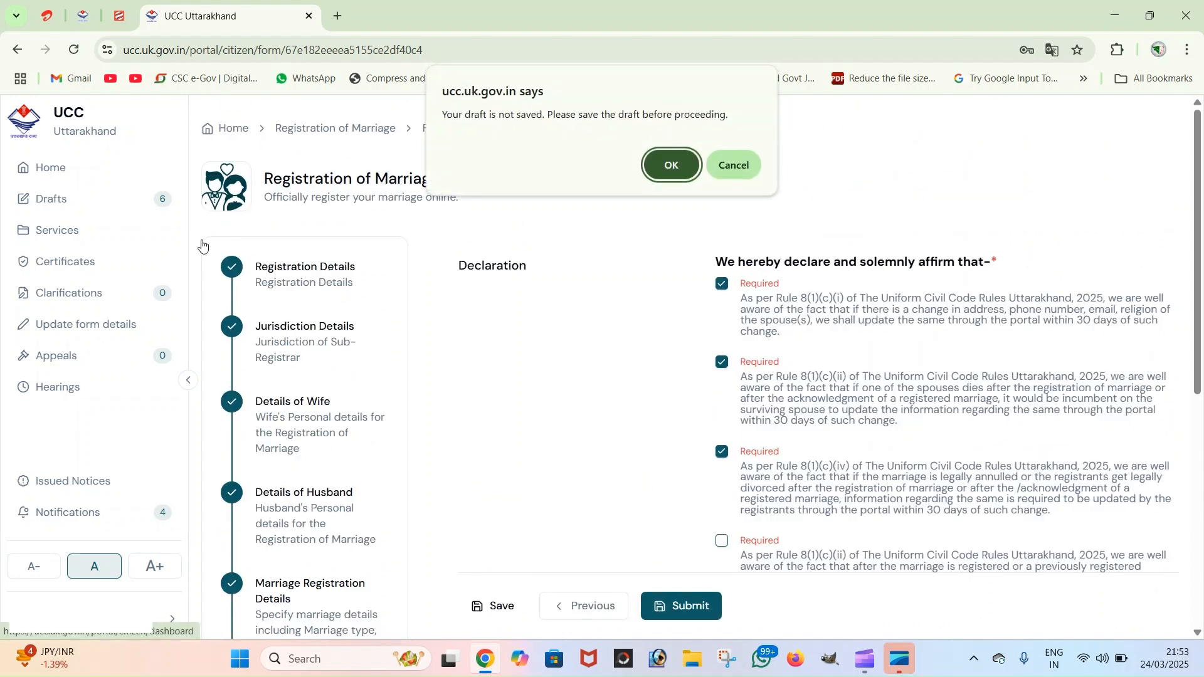
left_click(671, 167)
left_click(59, 168)
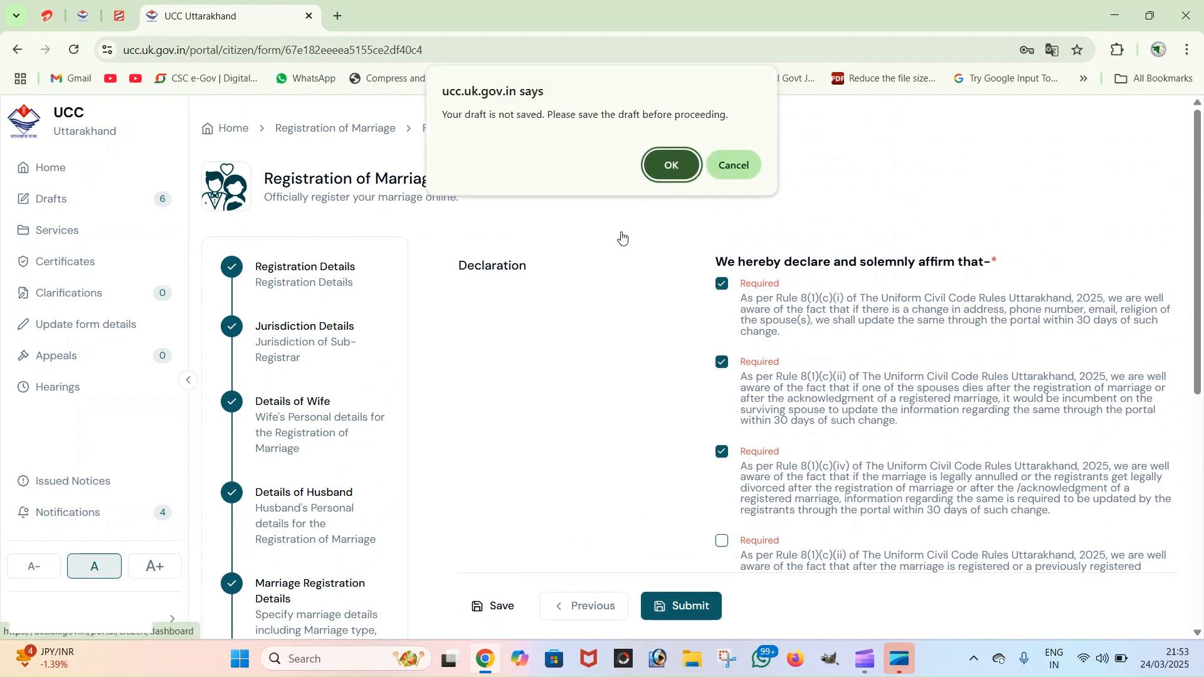
left_click(721, 173)
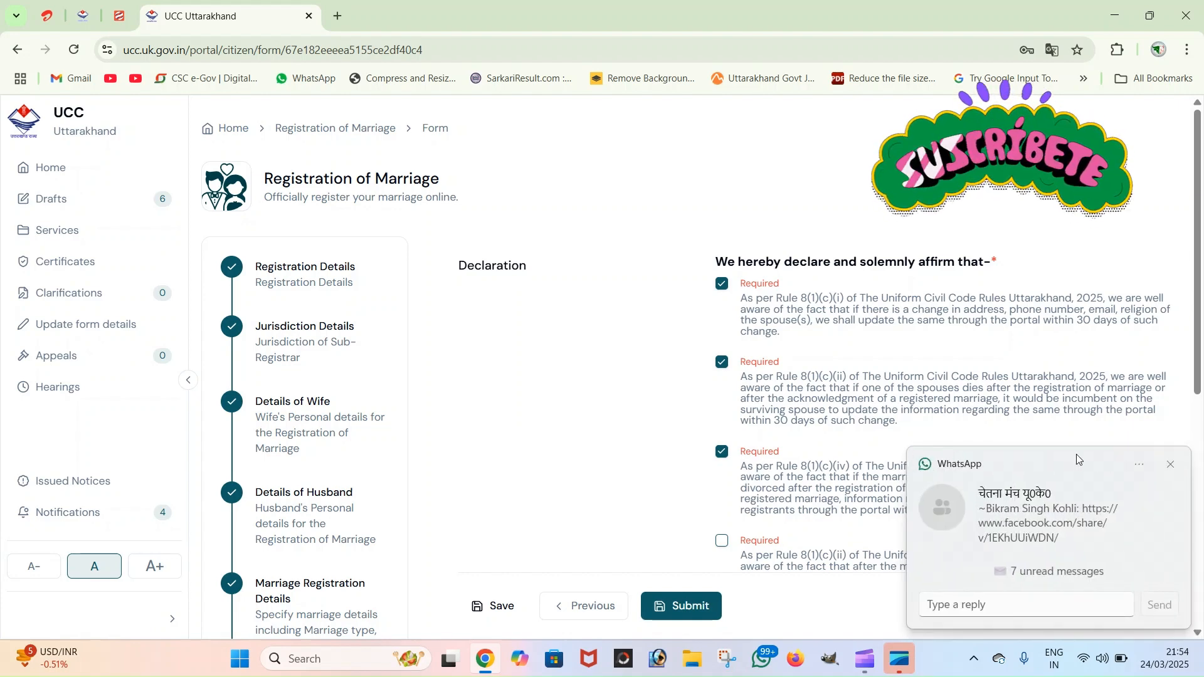
Mute the chat in the WhatsApp notification for 8 hours
left_click(1143, 465)
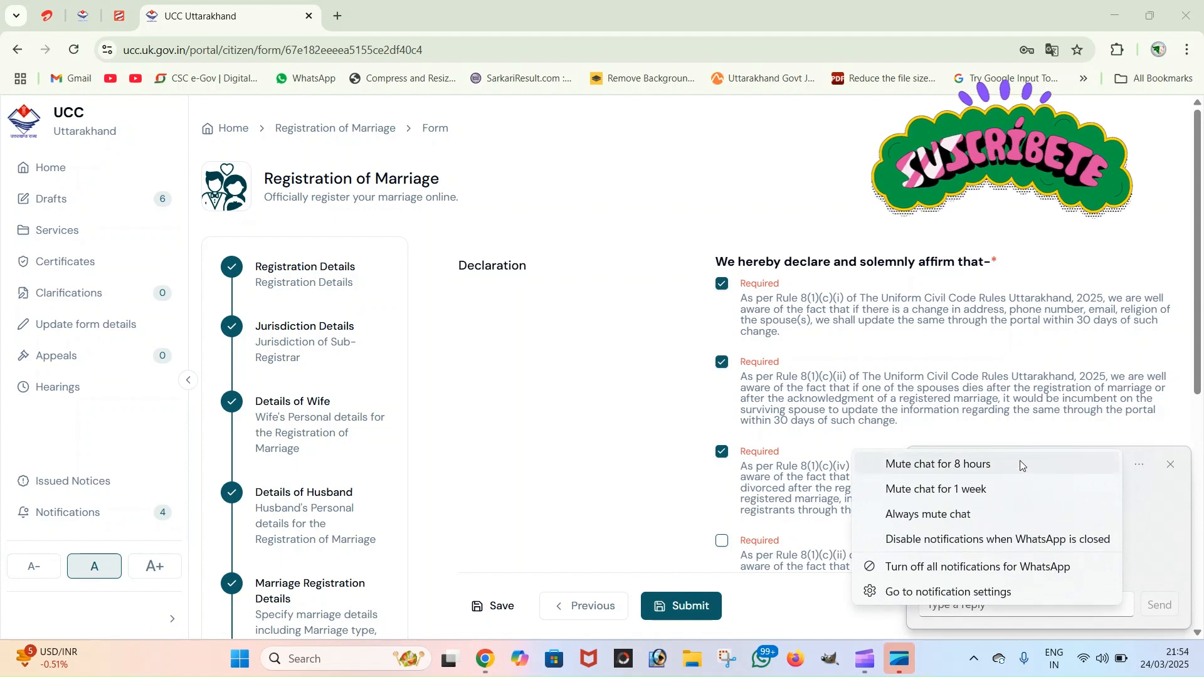
left_click(1019, 460)
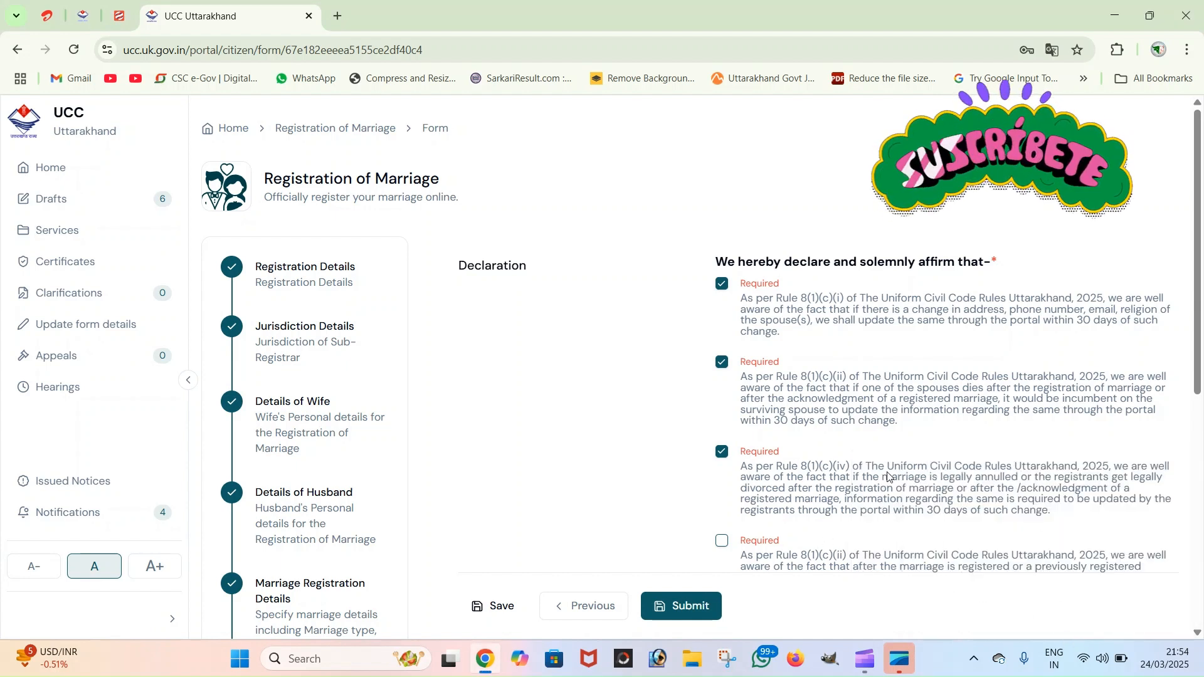
scroll(888, 477, "down", 5)
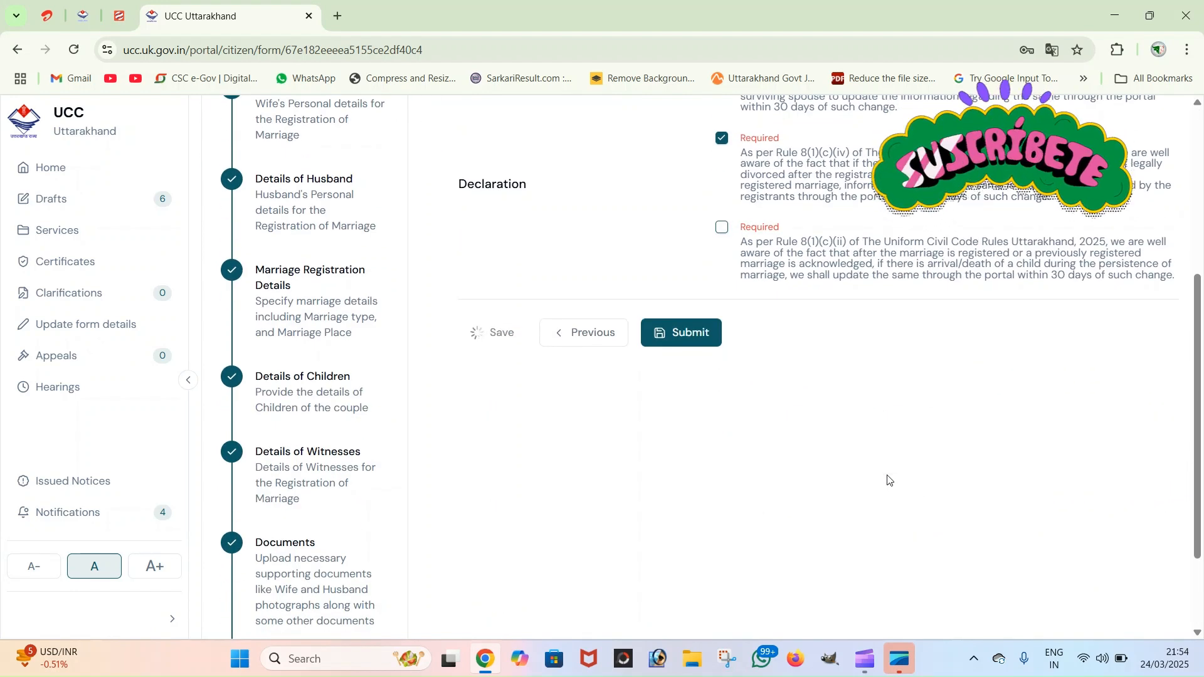
scroll(888, 481, "up", 5)
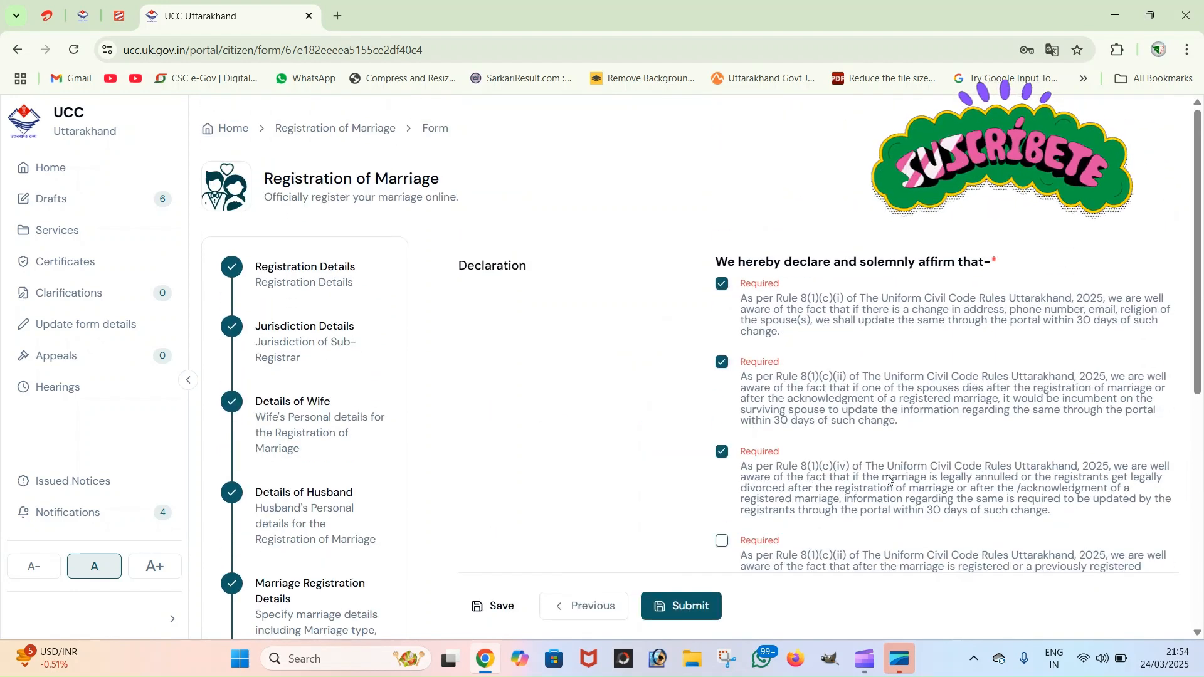